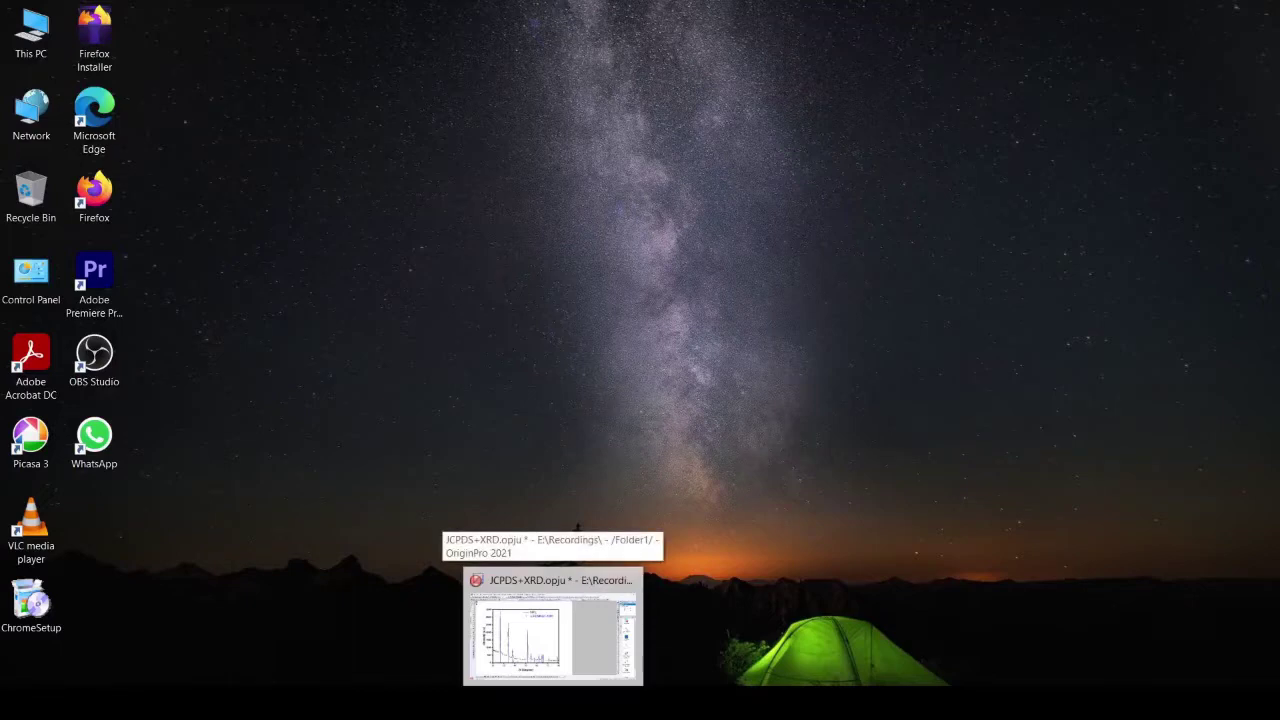
Restore the OriginPro JCPDS+XRD project window from the taskbar
click(552, 628)
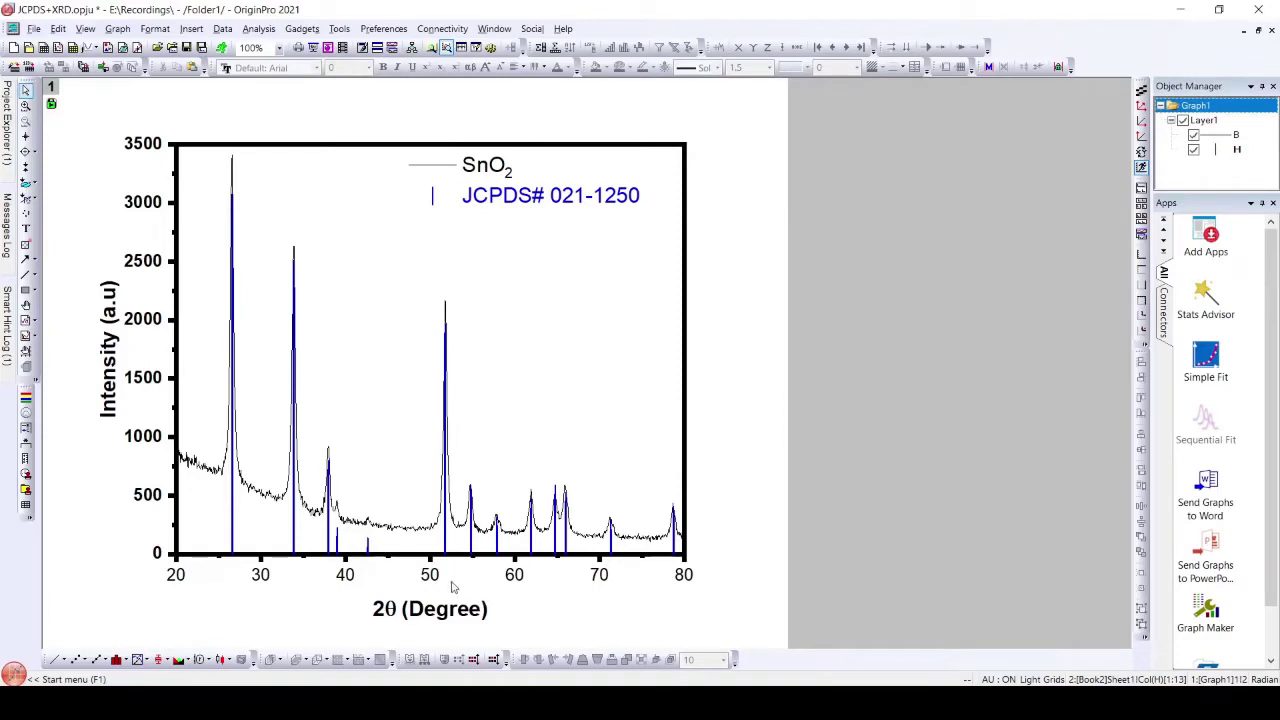
Open the left Y axis's Line and Ticks settings and select the thickness value 5
double_click(176, 210)
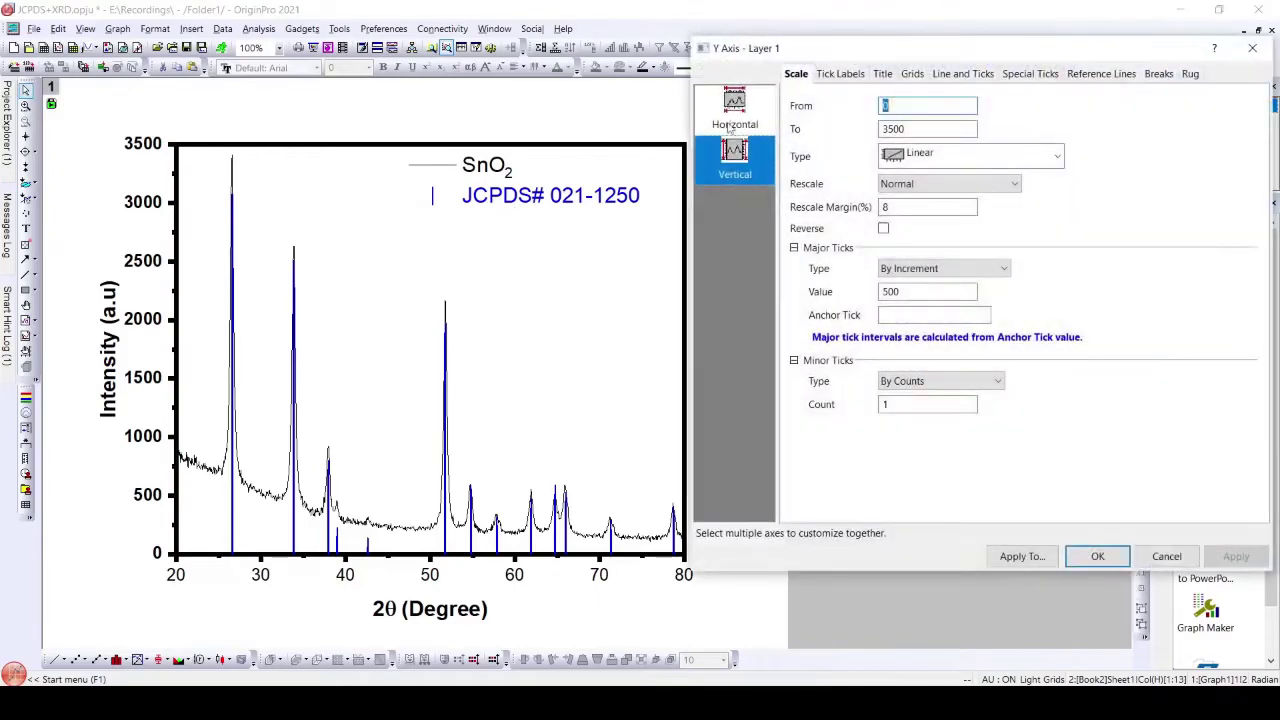
click(995, 78)
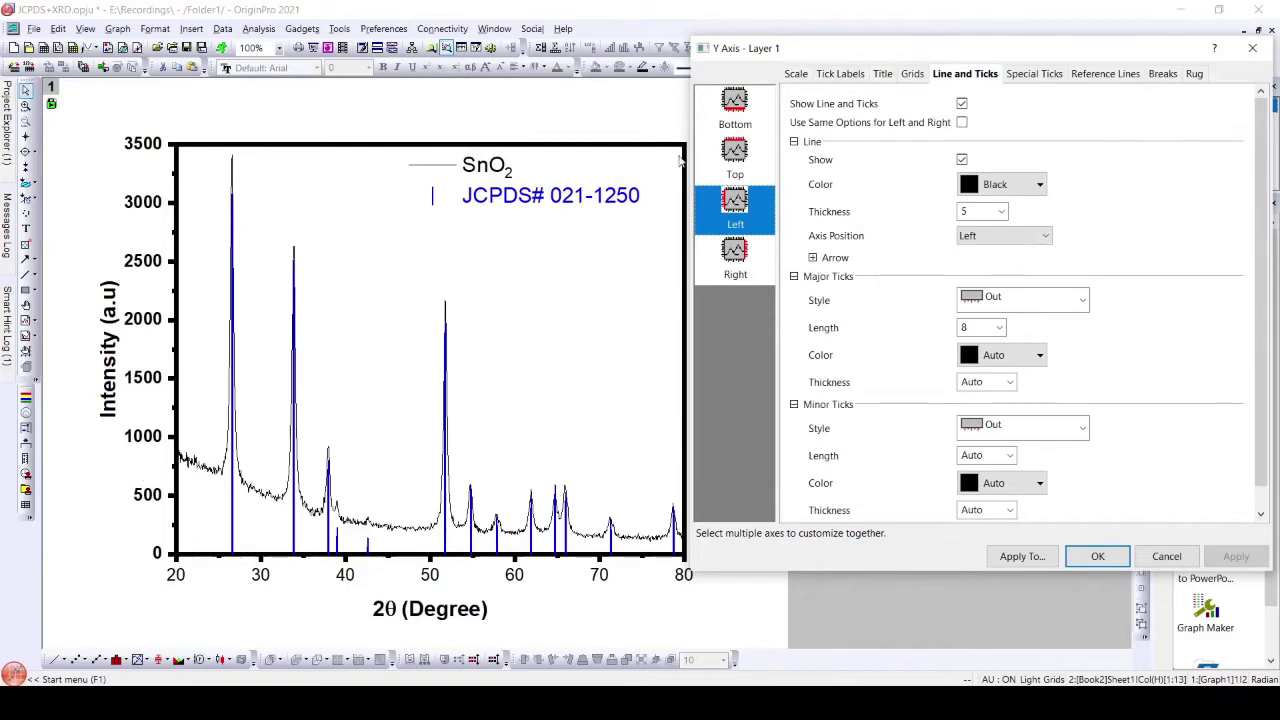
double_click(984, 211)
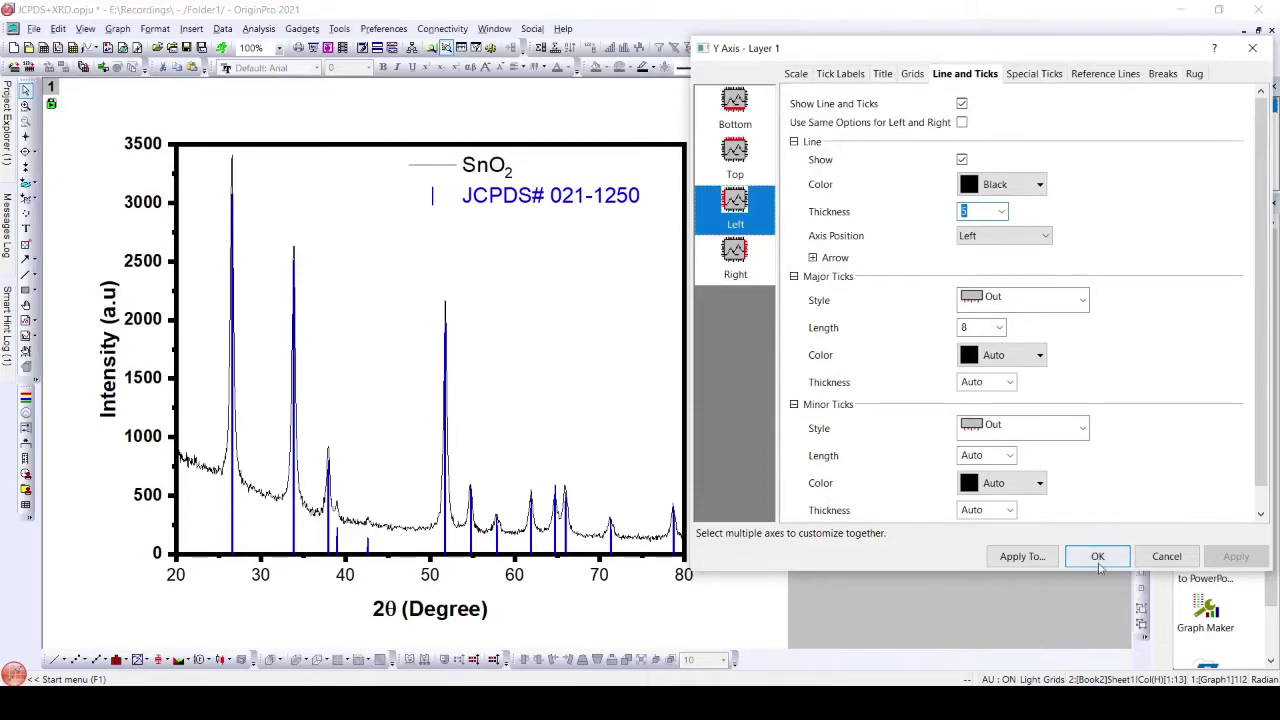
Set the left Y-axis tick labels to size 20, after trying 26 and 22
click(803, 78)
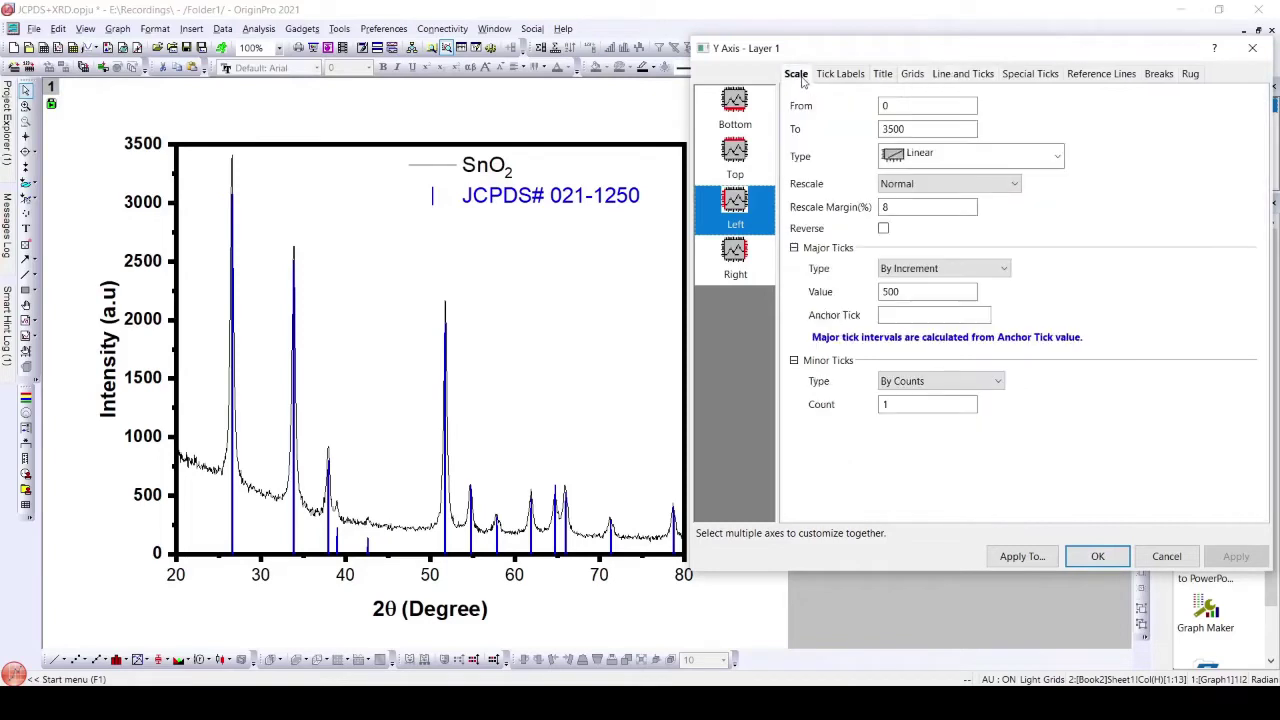
click(840, 77)
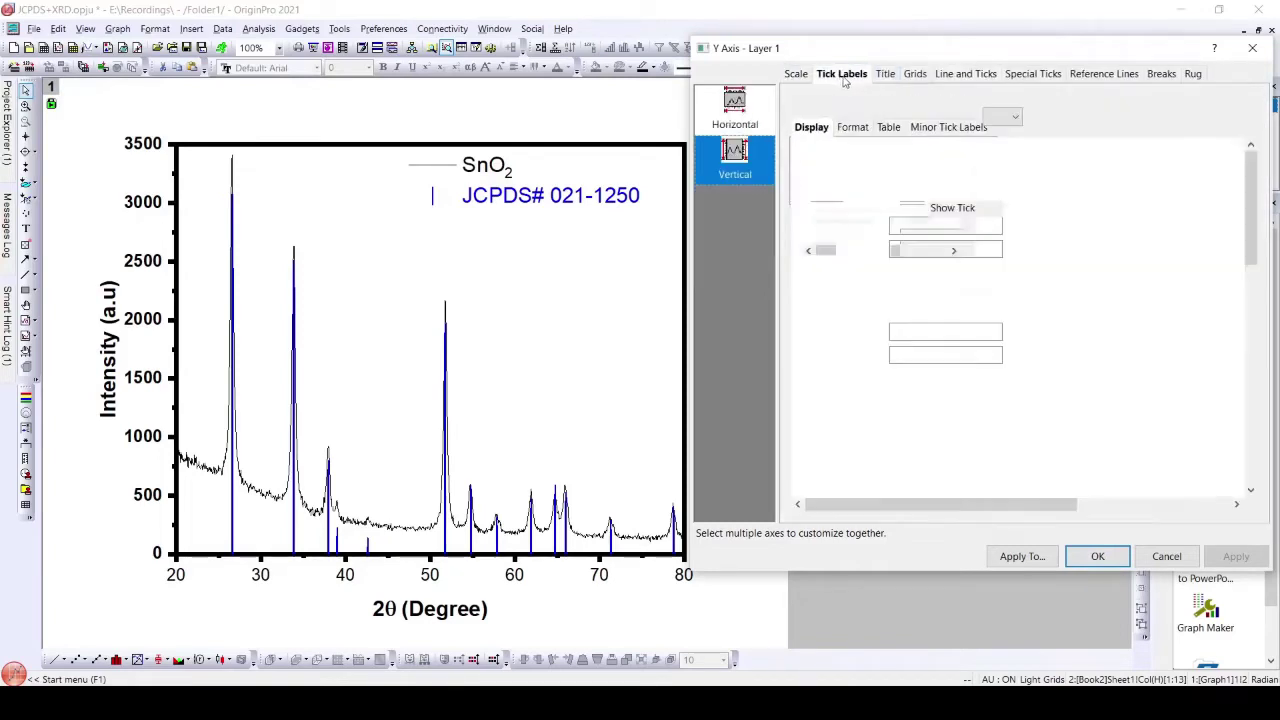
click(855, 130)
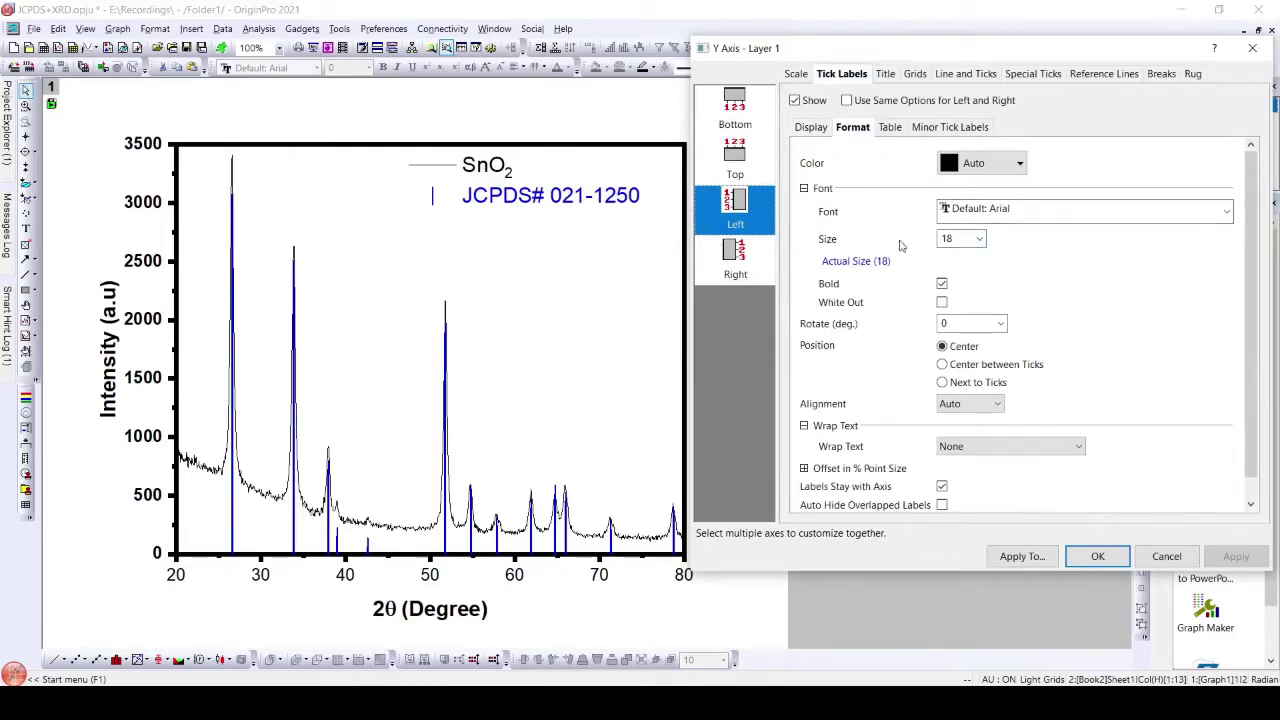
click(979, 239)
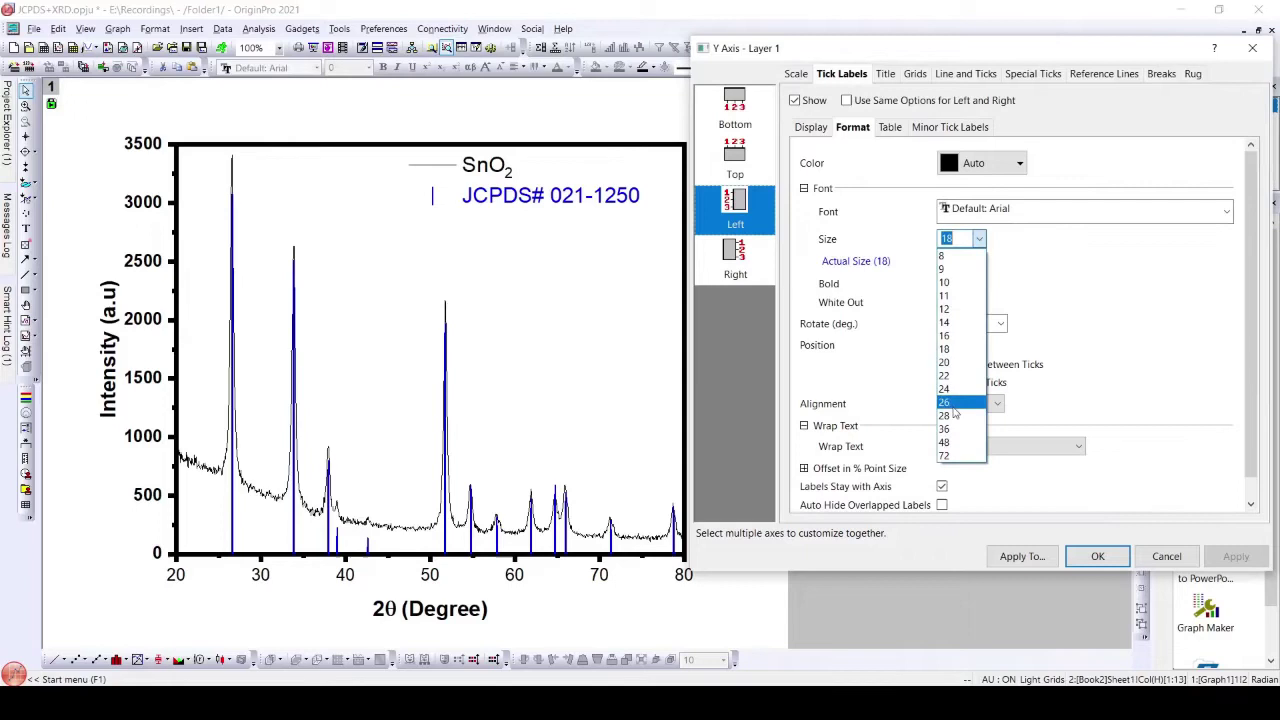
click(958, 403)
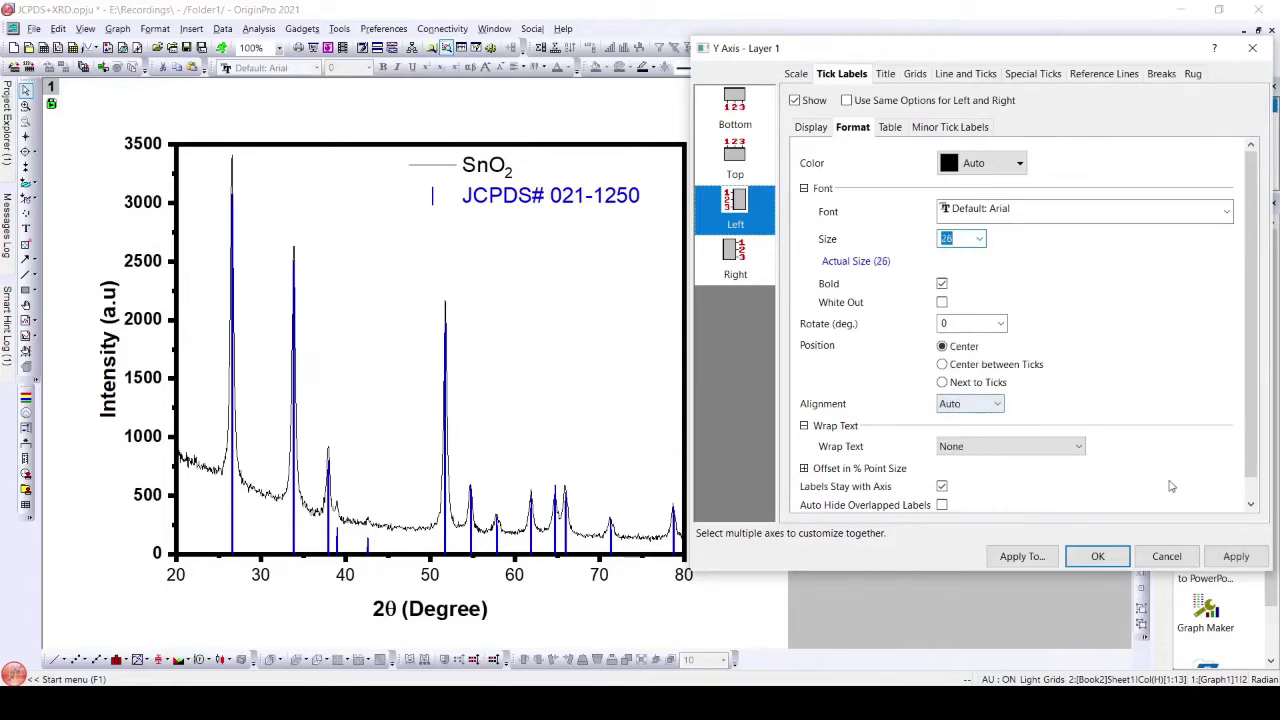
click(1245, 556)
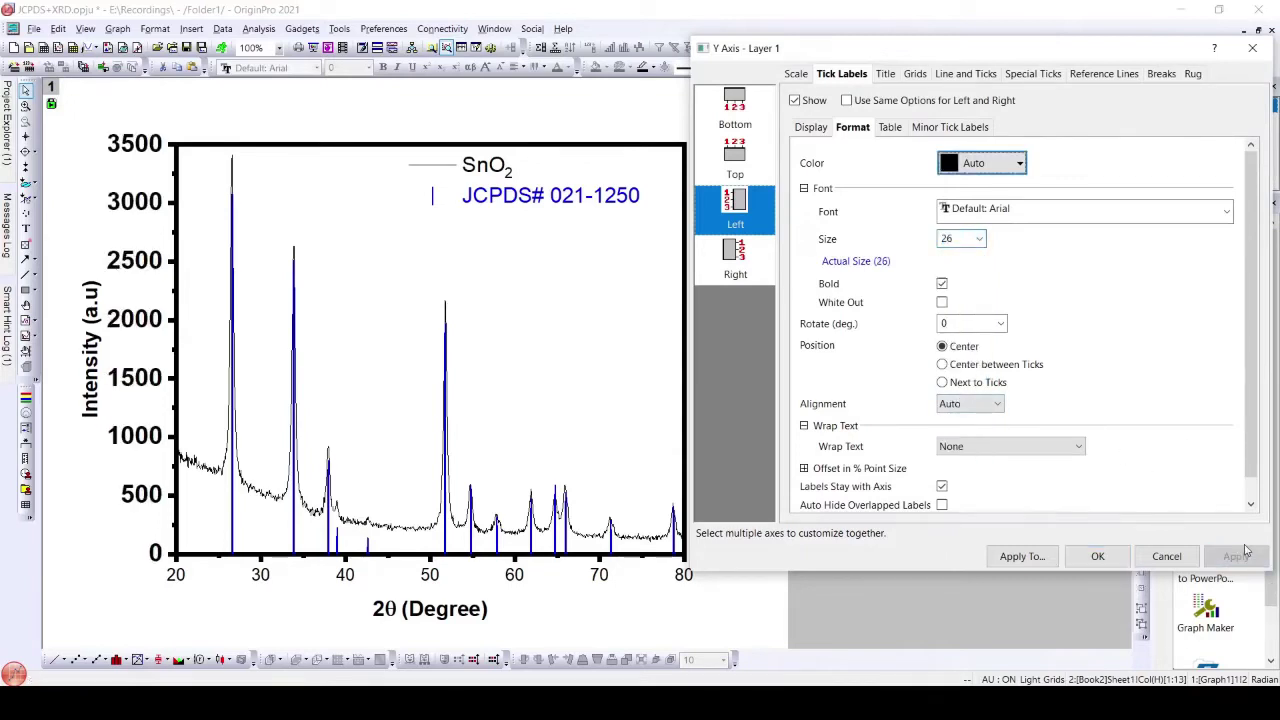
click(979, 239)
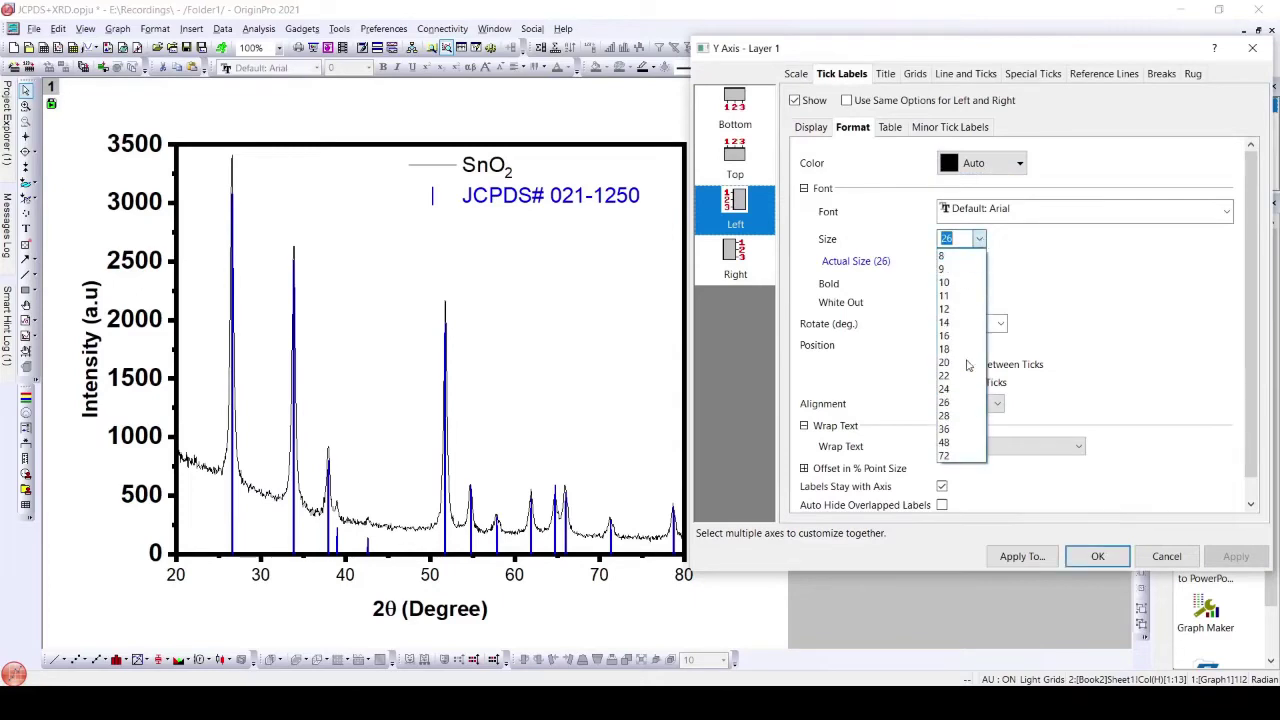
click(966, 376)
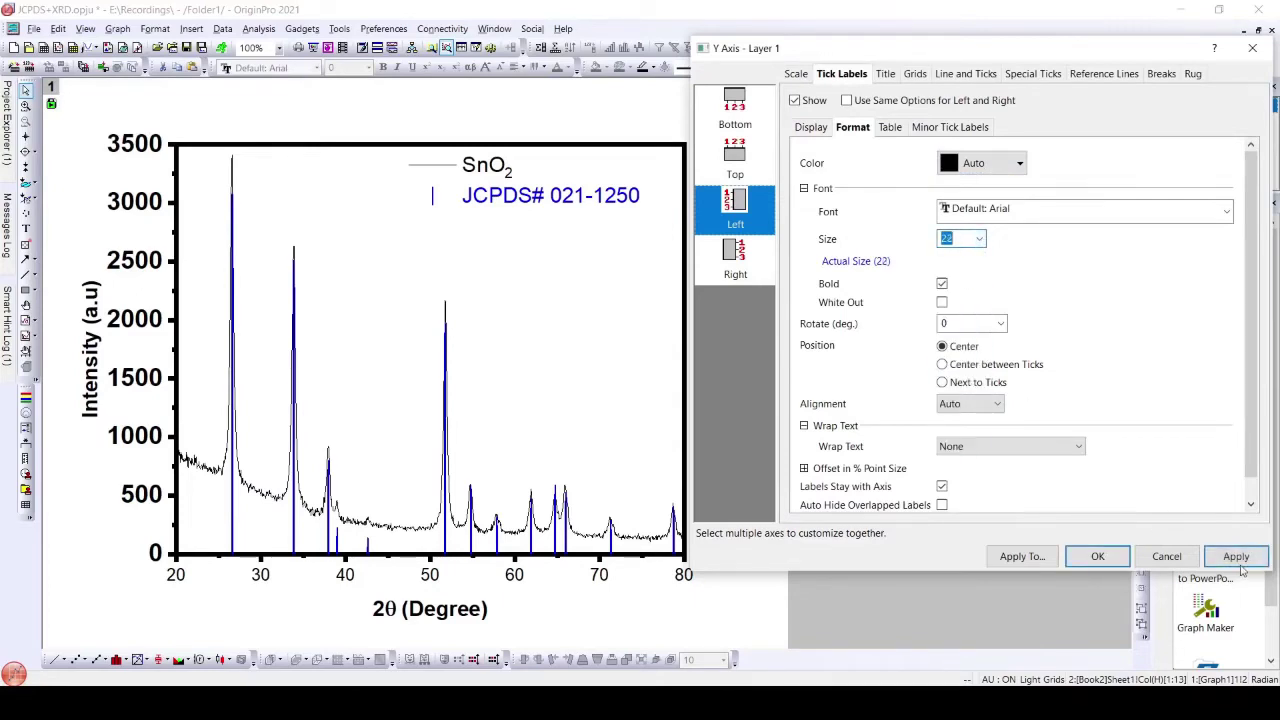
click(1239, 557)
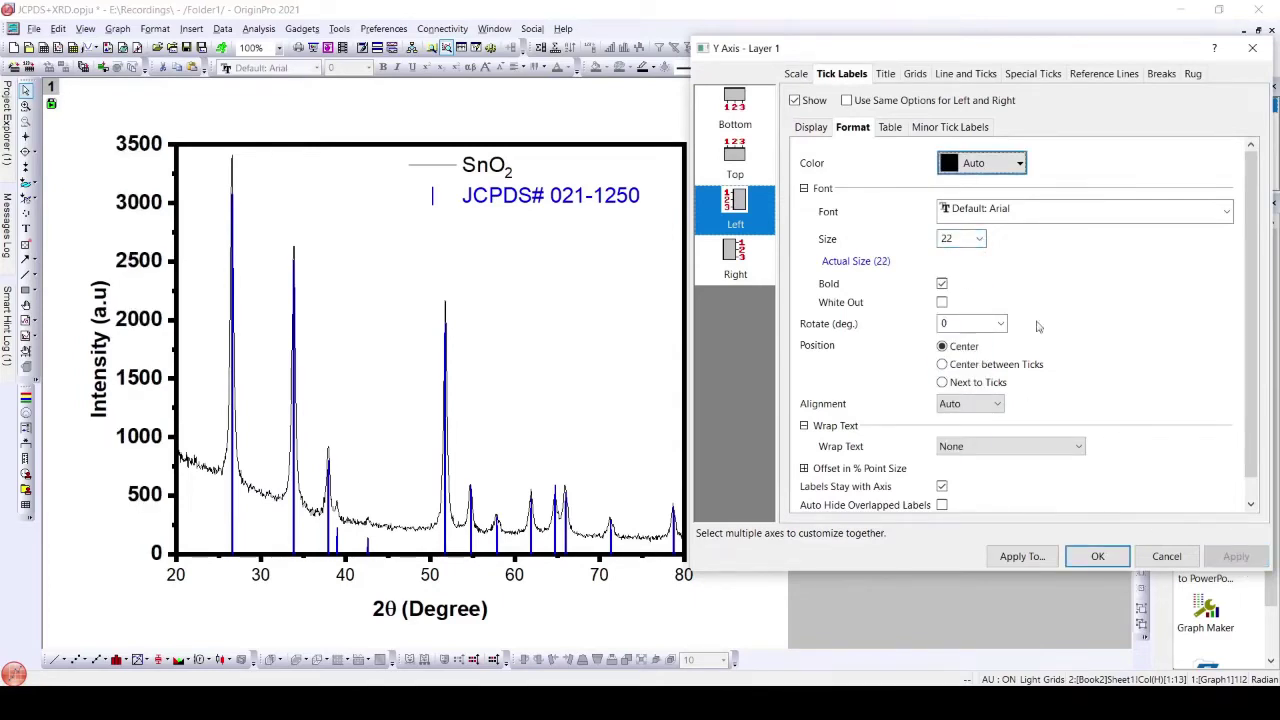
click(978, 239)
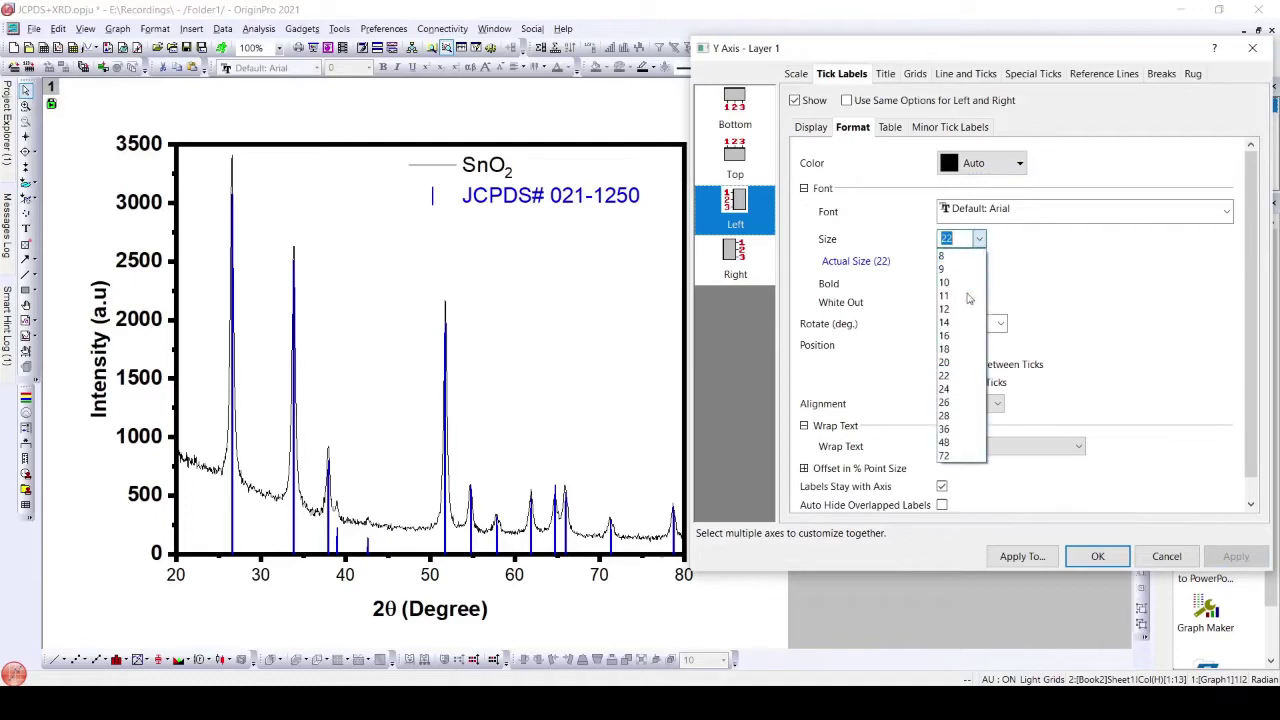
click(958, 362)
click(1222, 557)
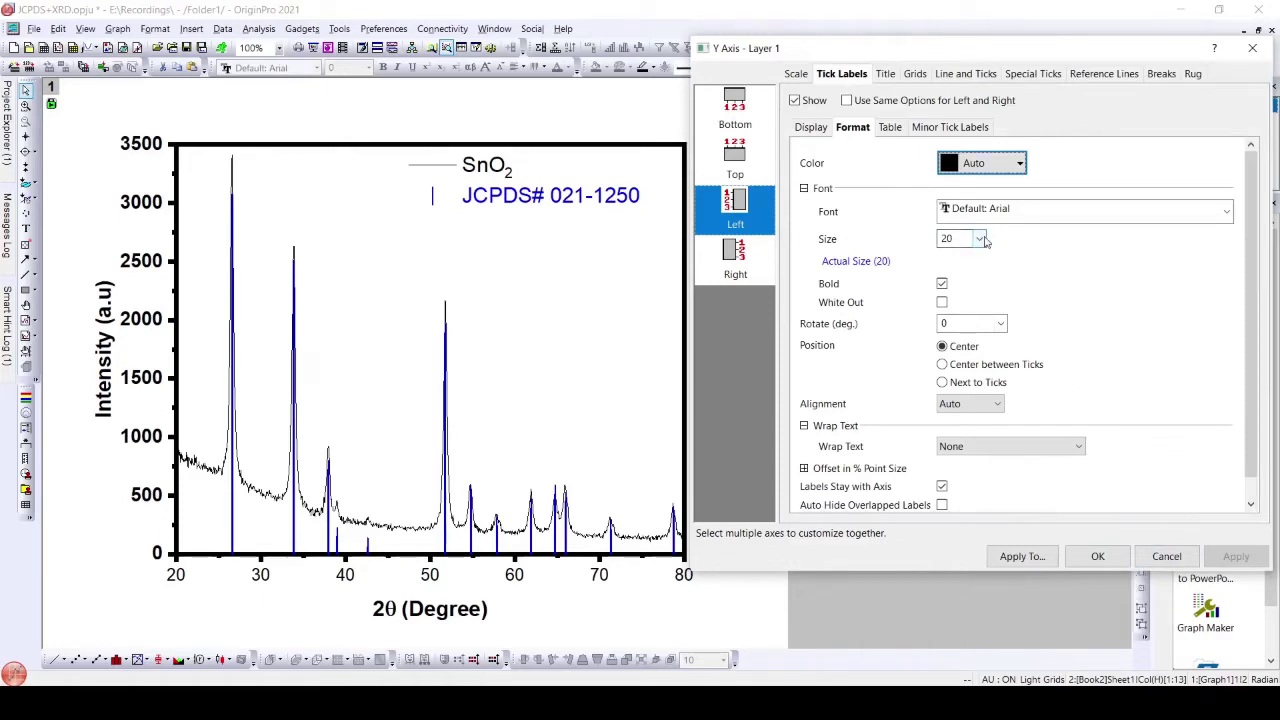
Change the Y-axis tick label font to Times New Roman and apply
click(1010, 210)
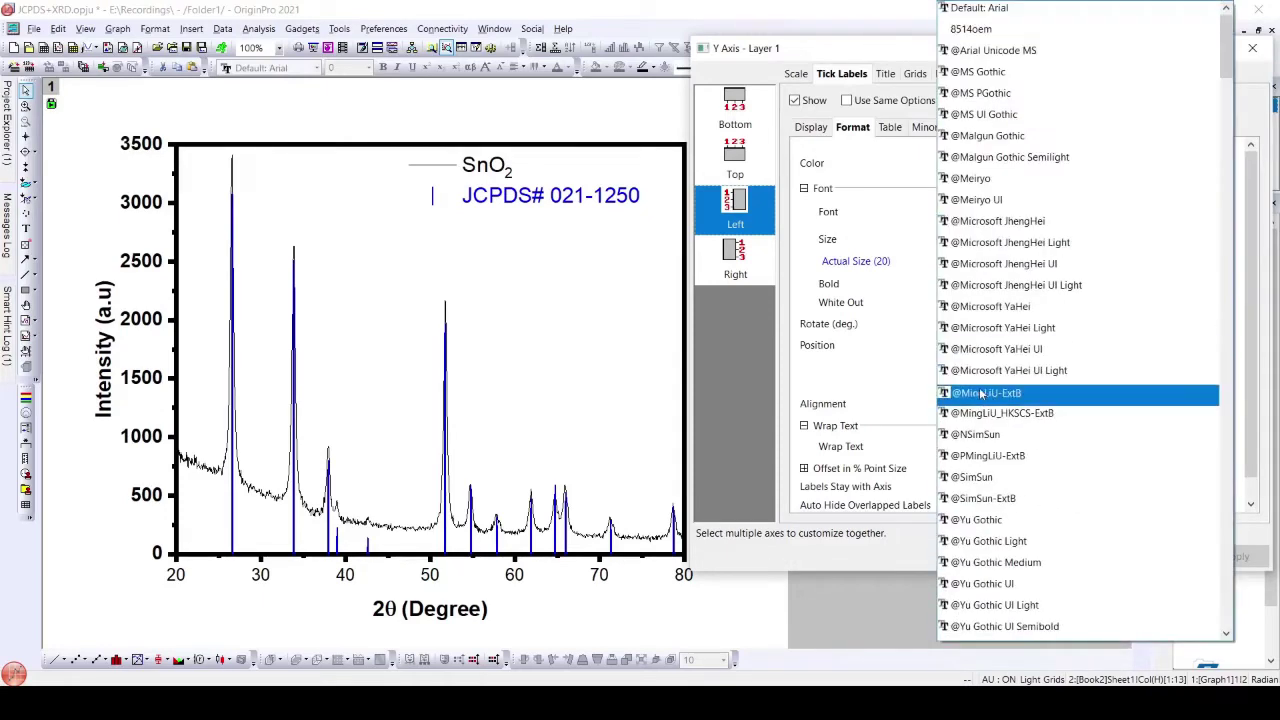
scroll(985, 395, down, 15)
scroll(990, 625, down, 1)
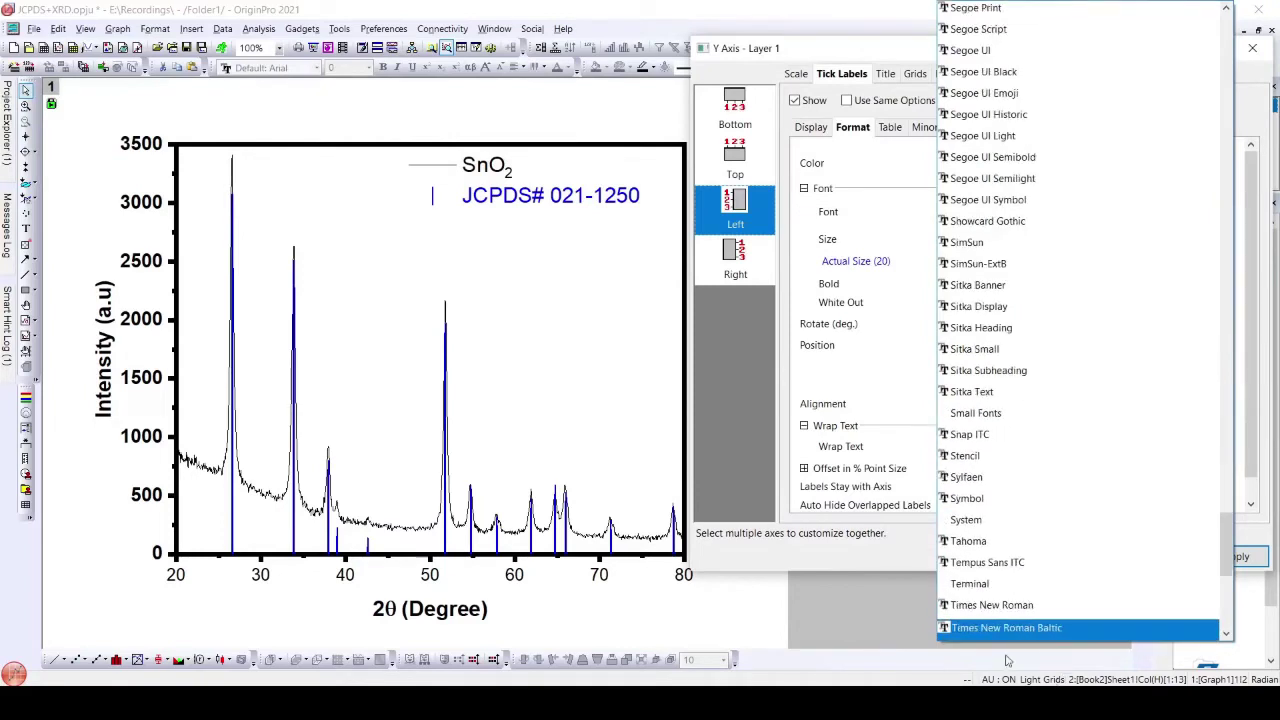
click(995, 618)
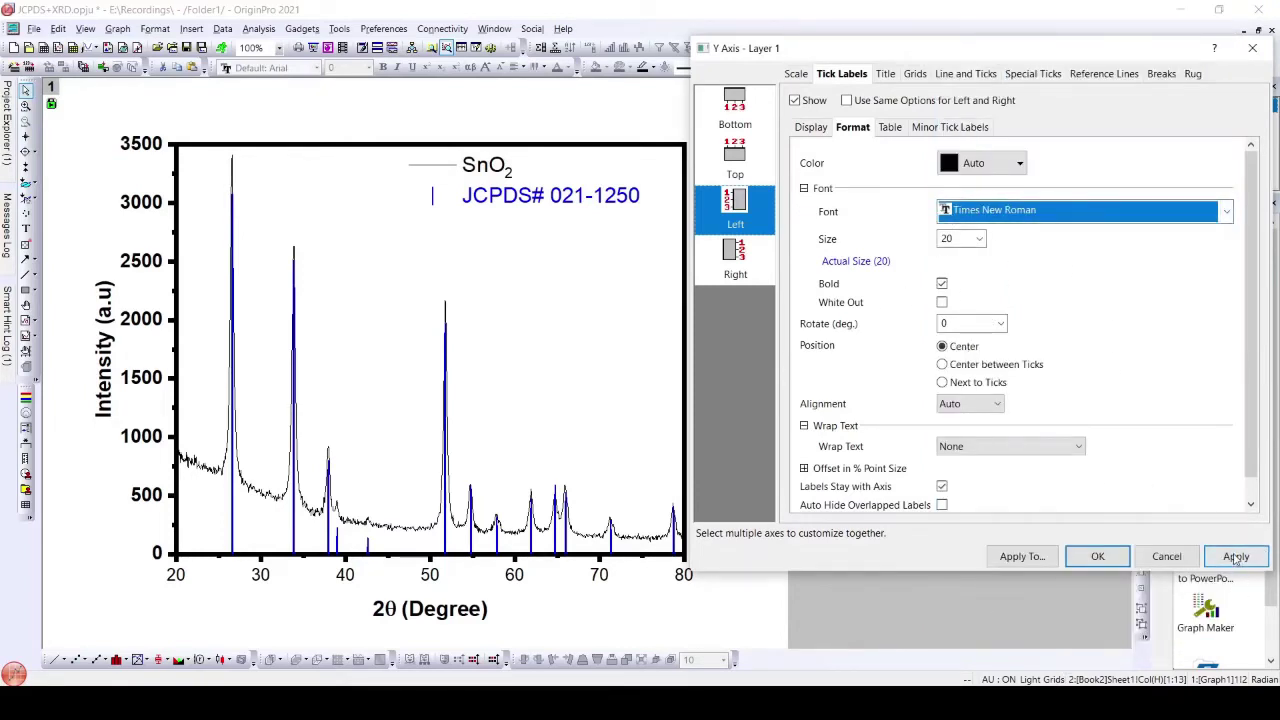
click(1236, 557)
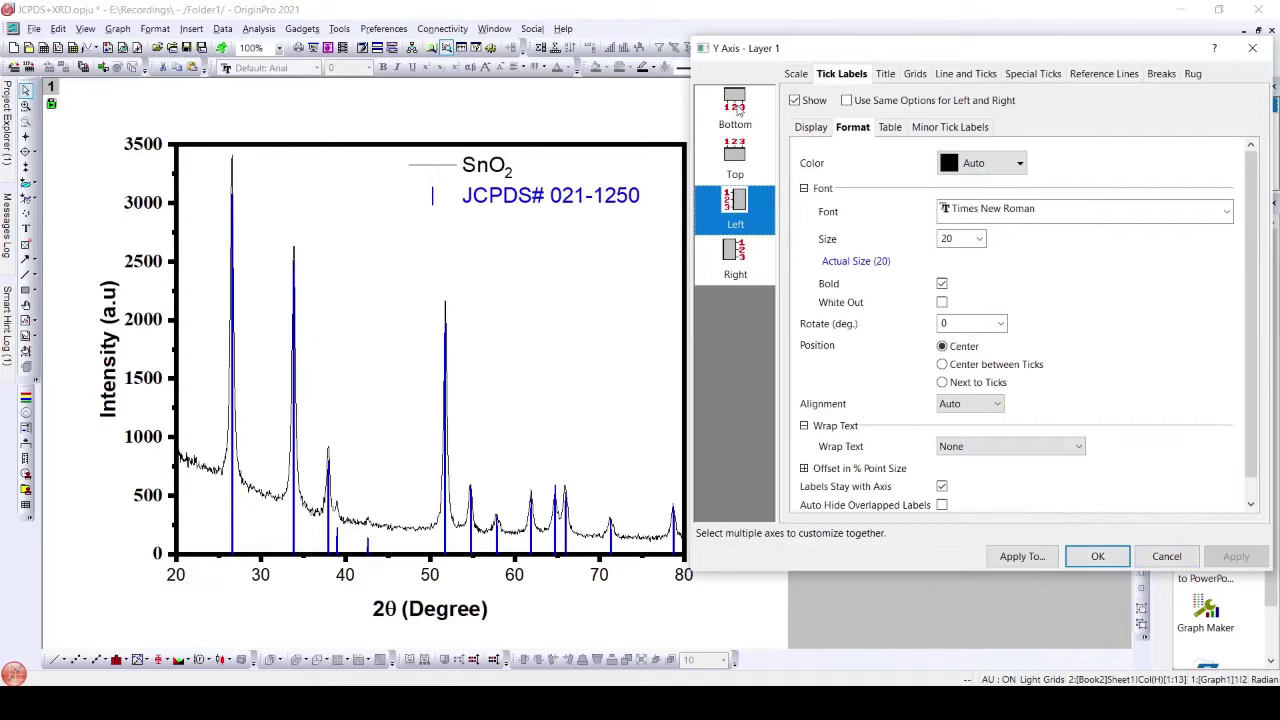
Make the bottom X-axis tick labels bold at size 20, after trying 24
click(740, 112)
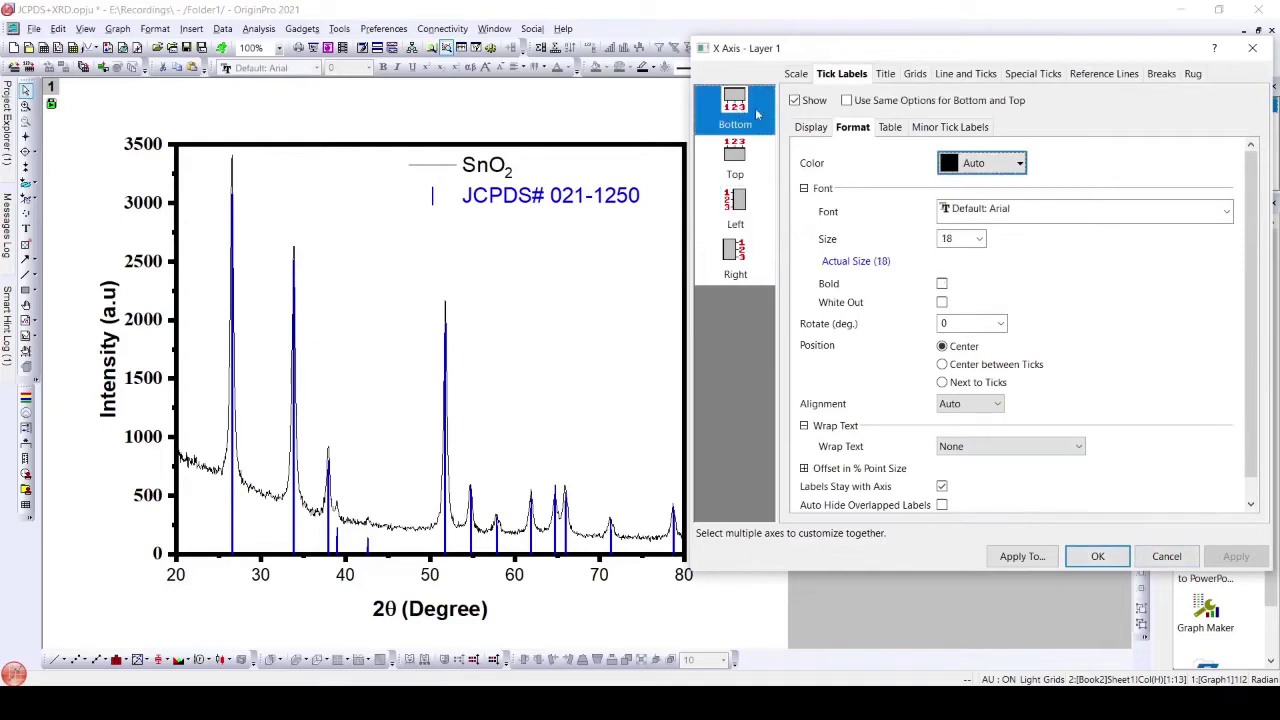
click(941, 284)
click(978, 239)
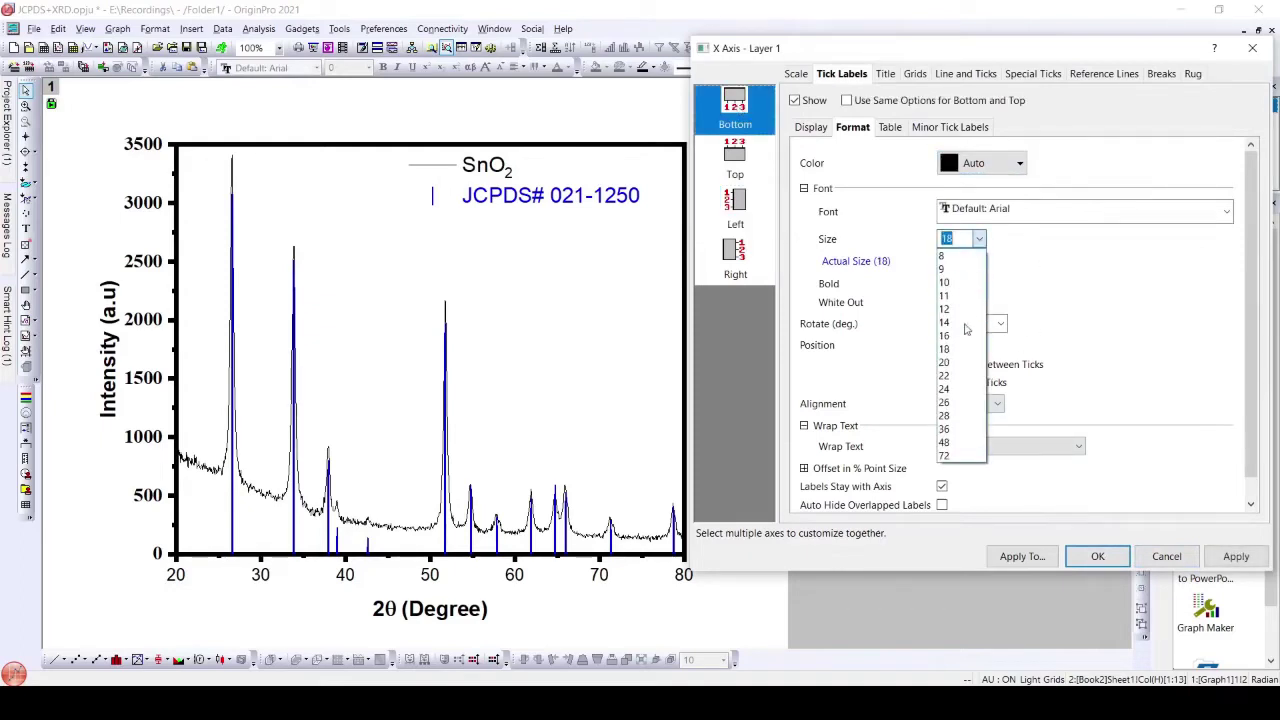
click(968, 389)
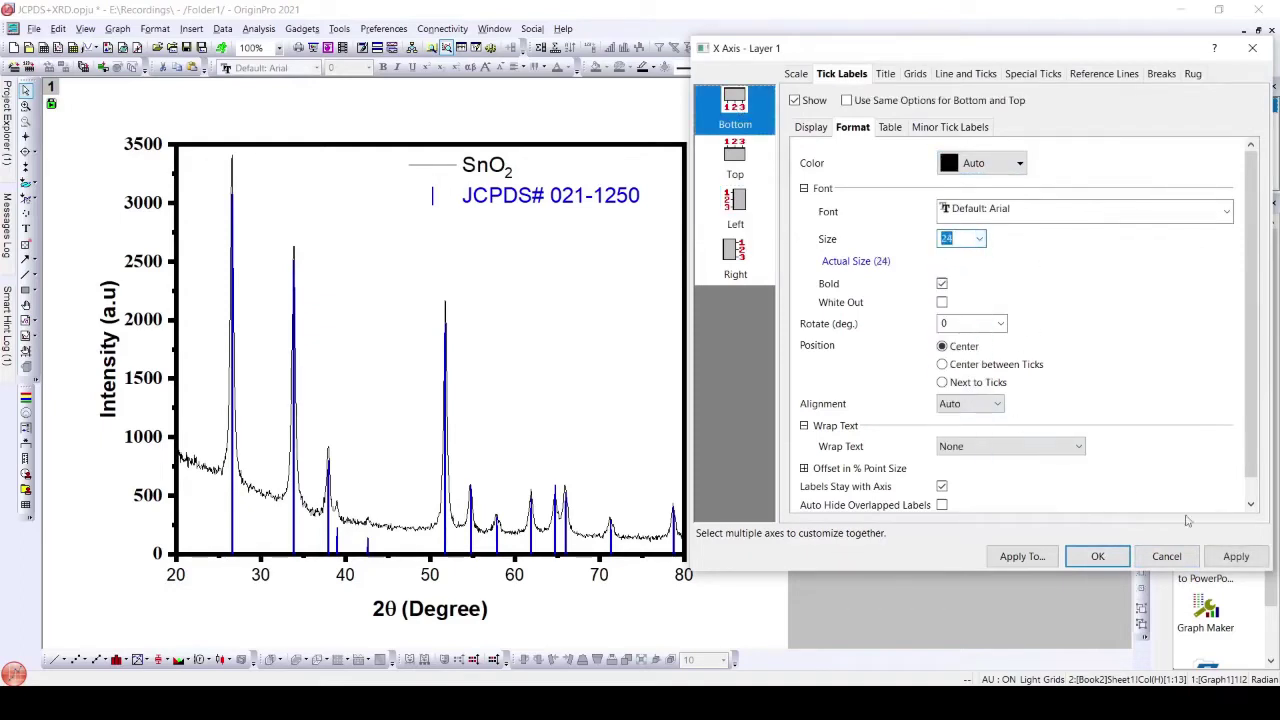
click(1238, 561)
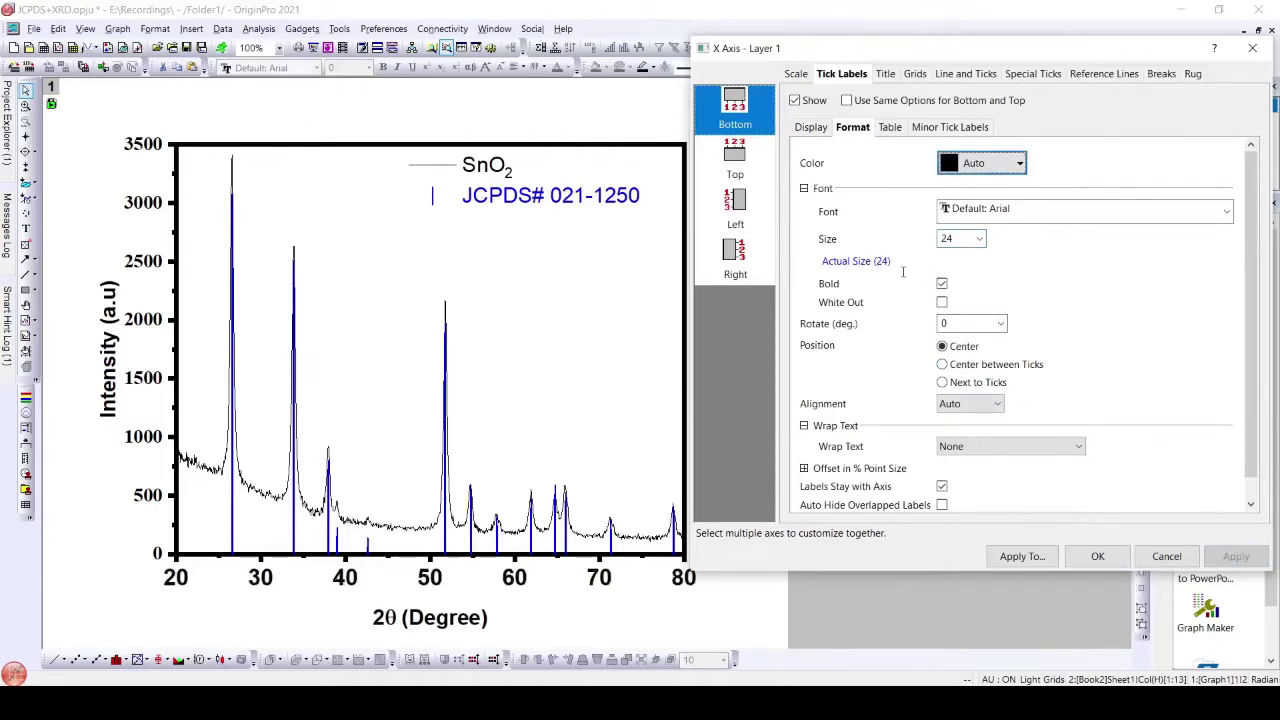
click(740, 206)
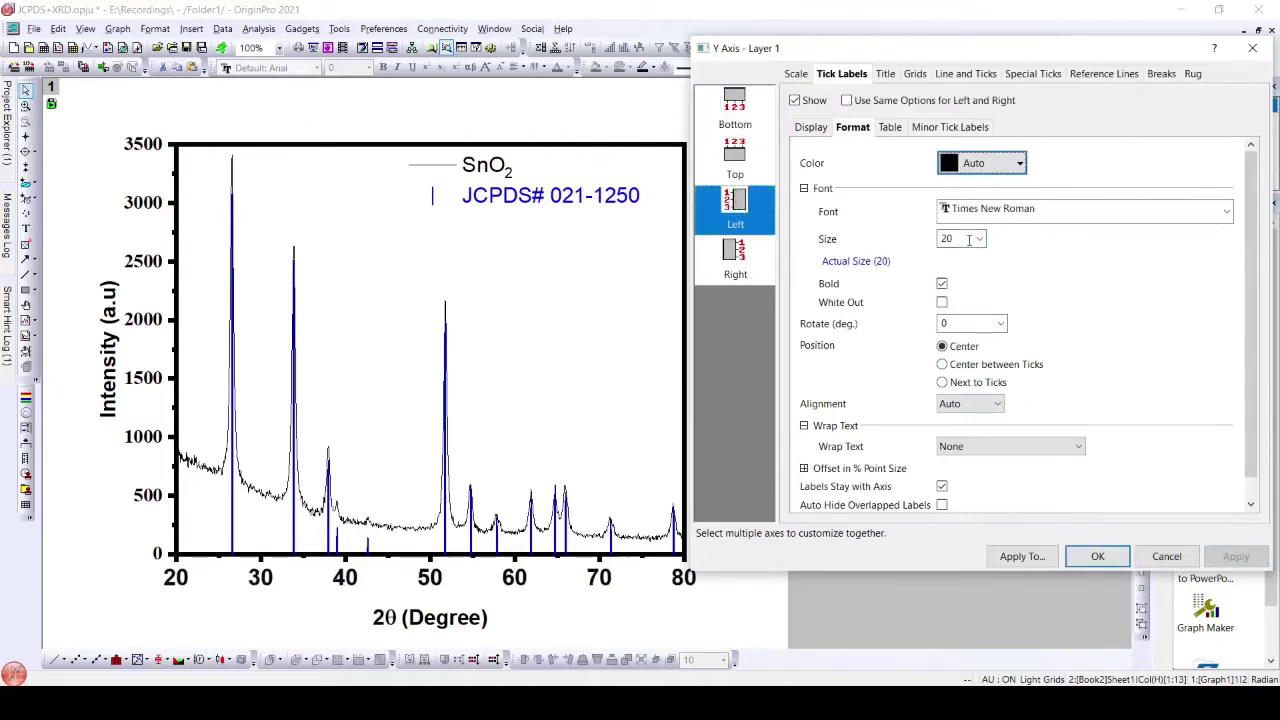
click(738, 112)
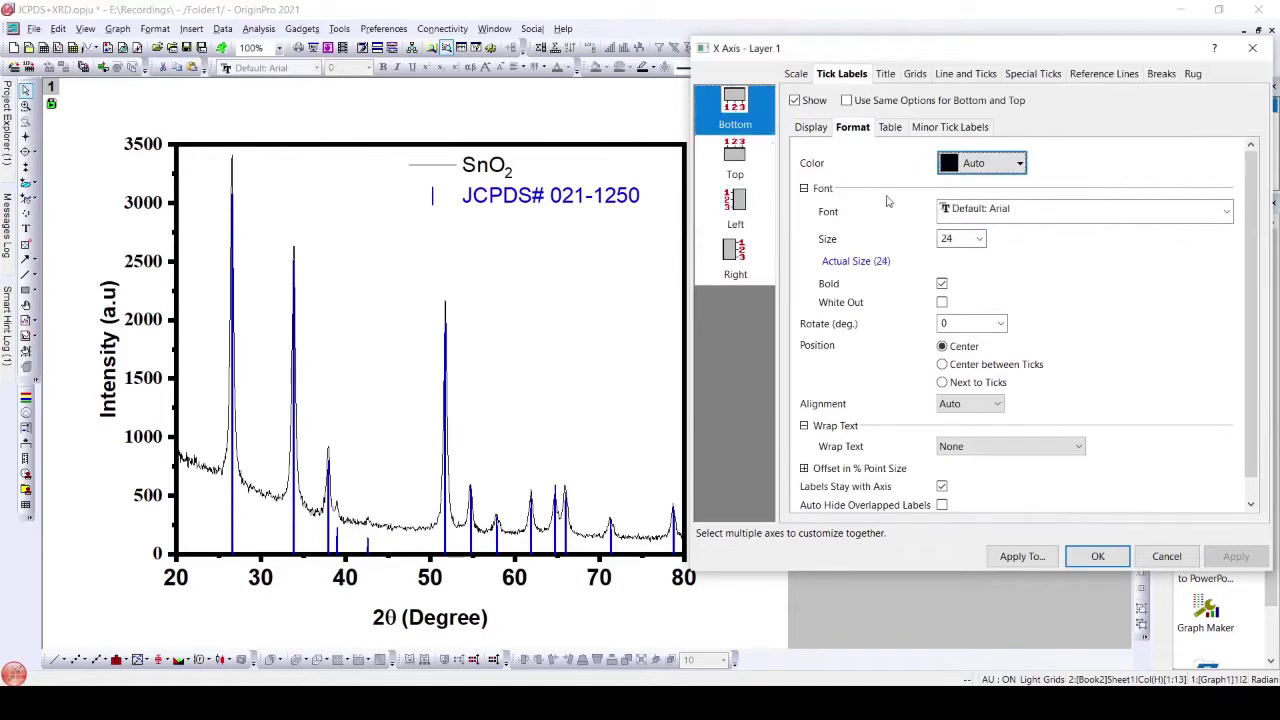
click(979, 238)
click(966, 372)
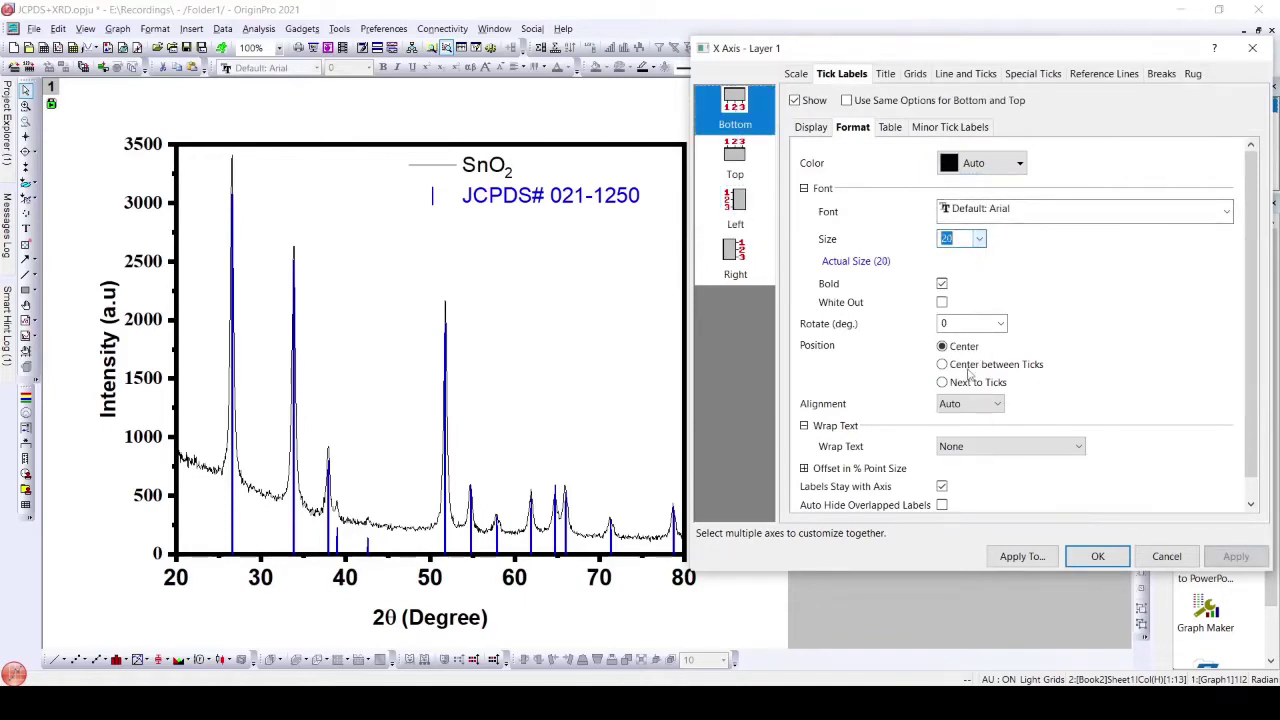
click(1245, 556)
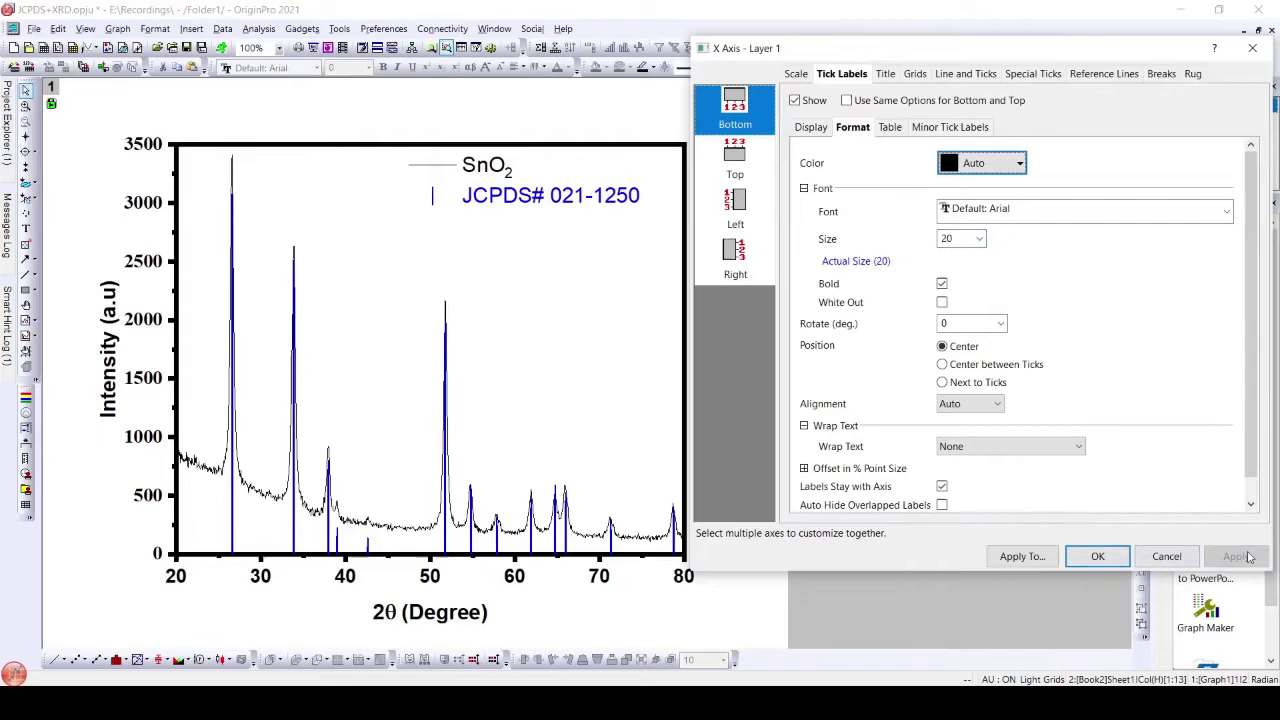
Set the X-axis tick label font to Times New Roman and close the axis dialog
click(1073, 212)
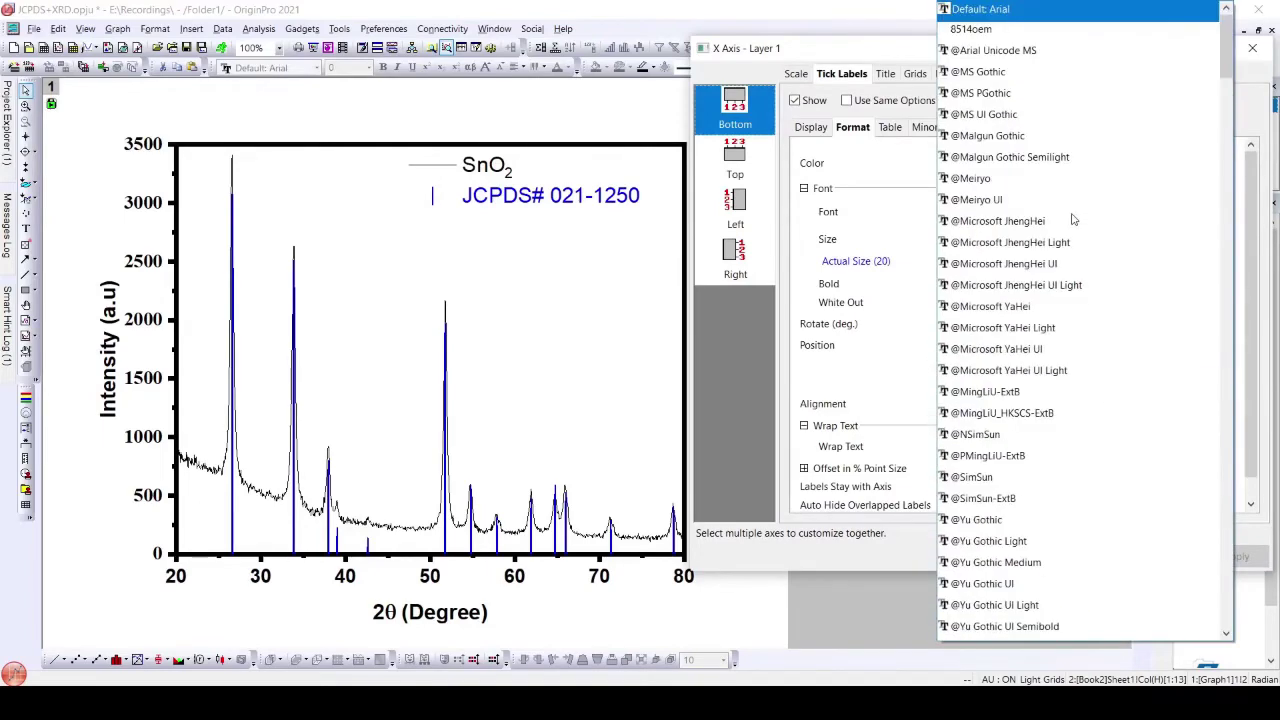
key(t)
key(t)
key(t)
key(t)
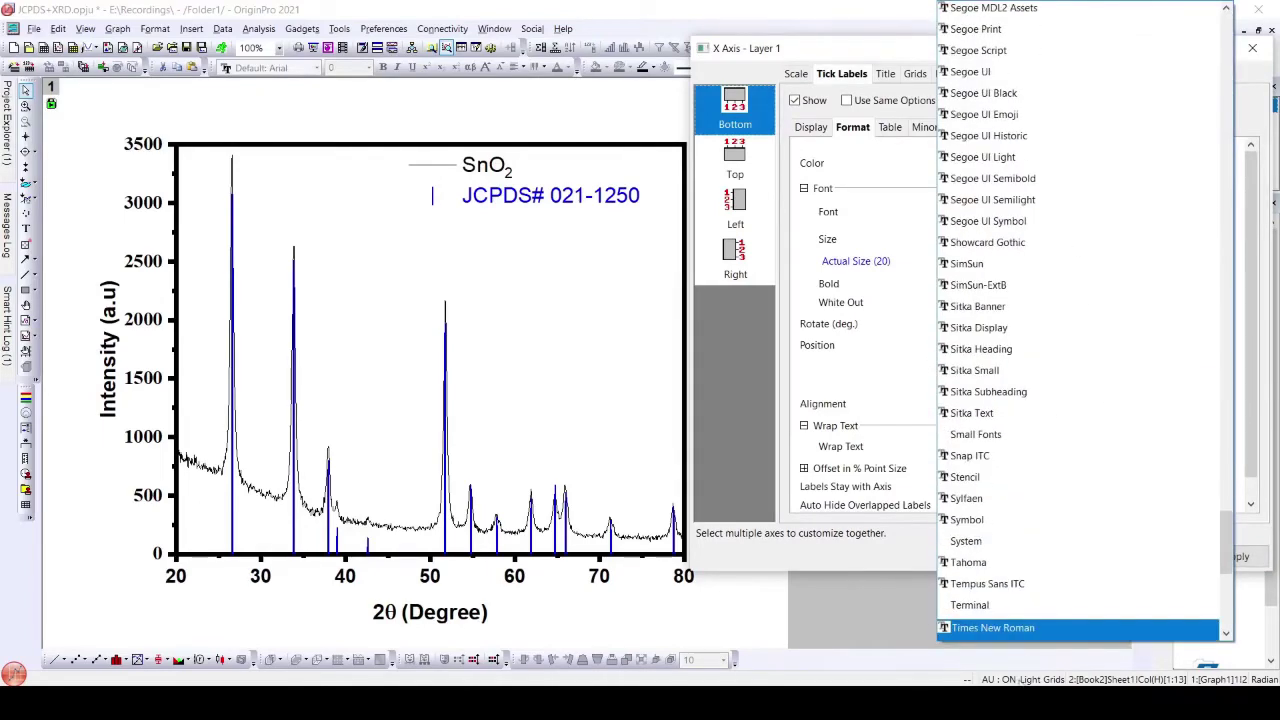
click(1000, 628)
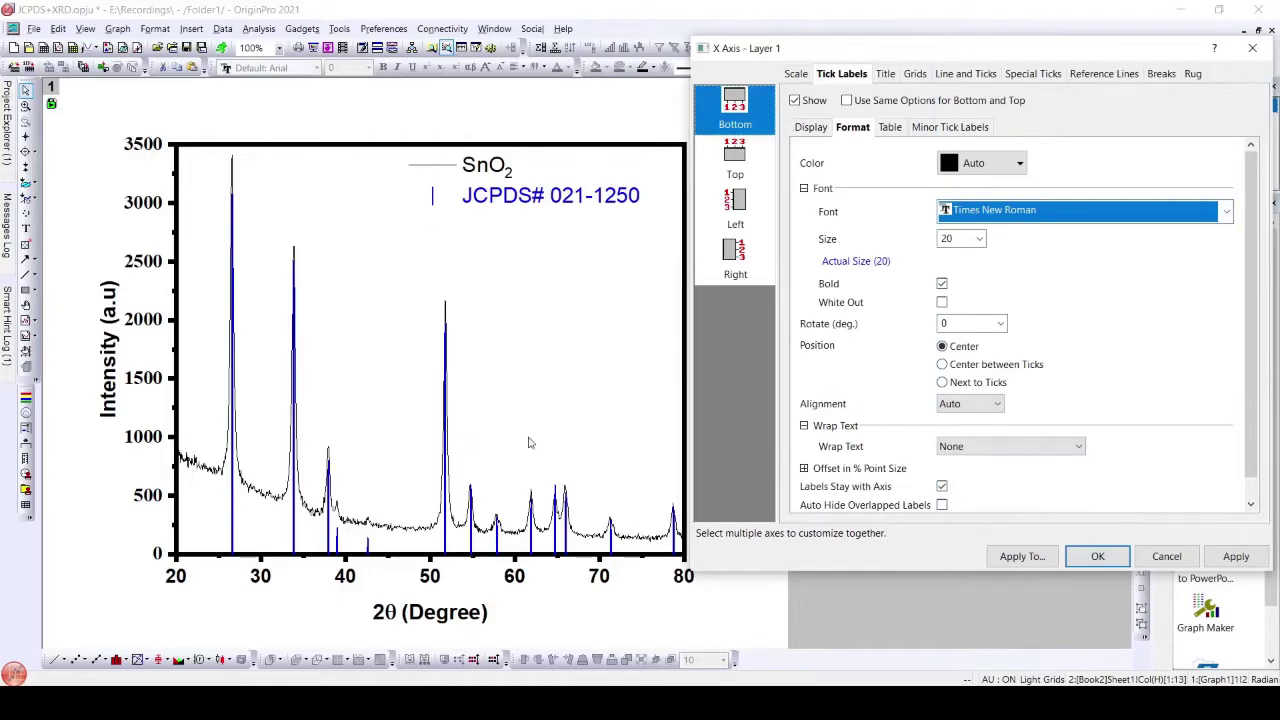
click(1236, 556)
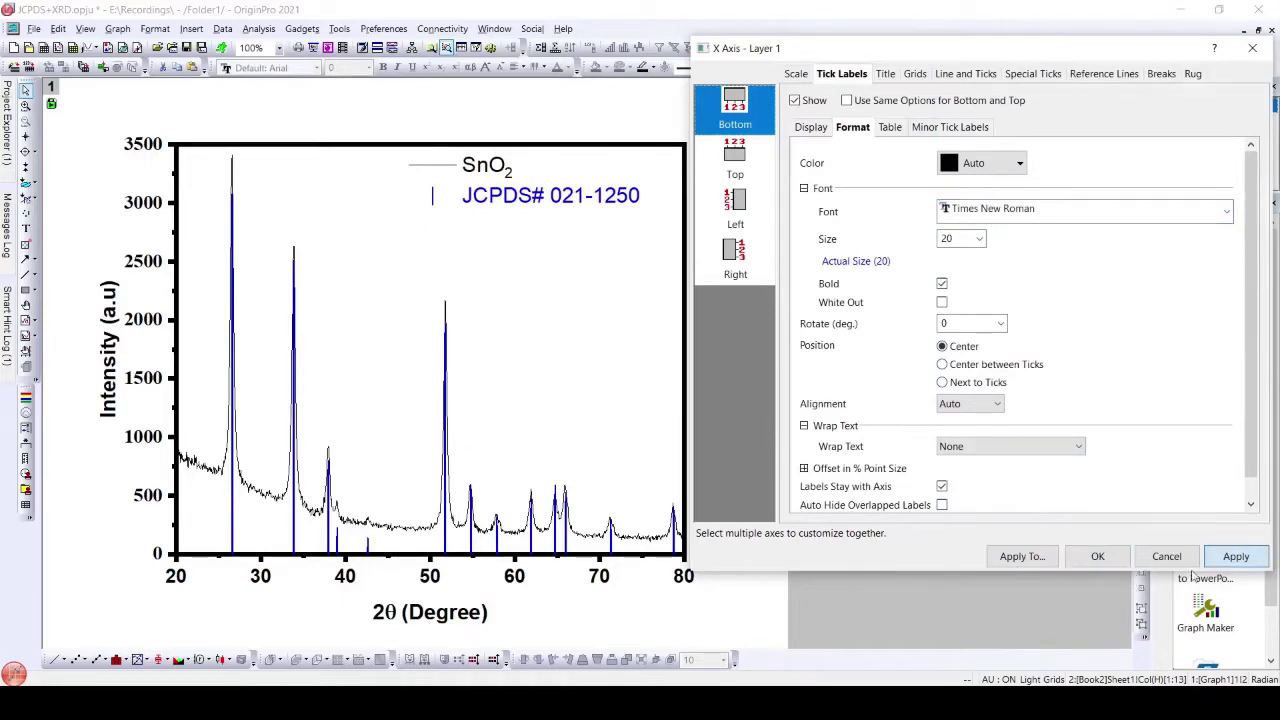
click(1098, 557)
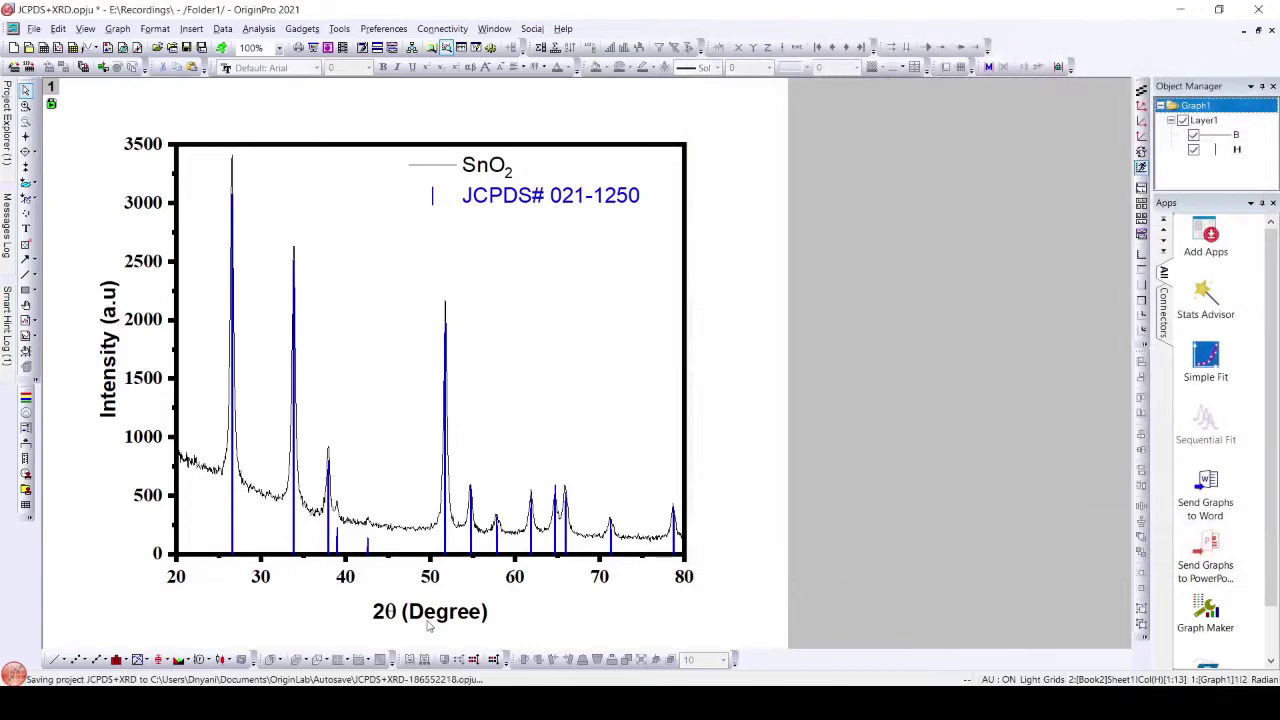
Set the 2θ (Degree) title font to Times New Roman Baltic at size 36
click(416, 611)
right_click(420, 607)
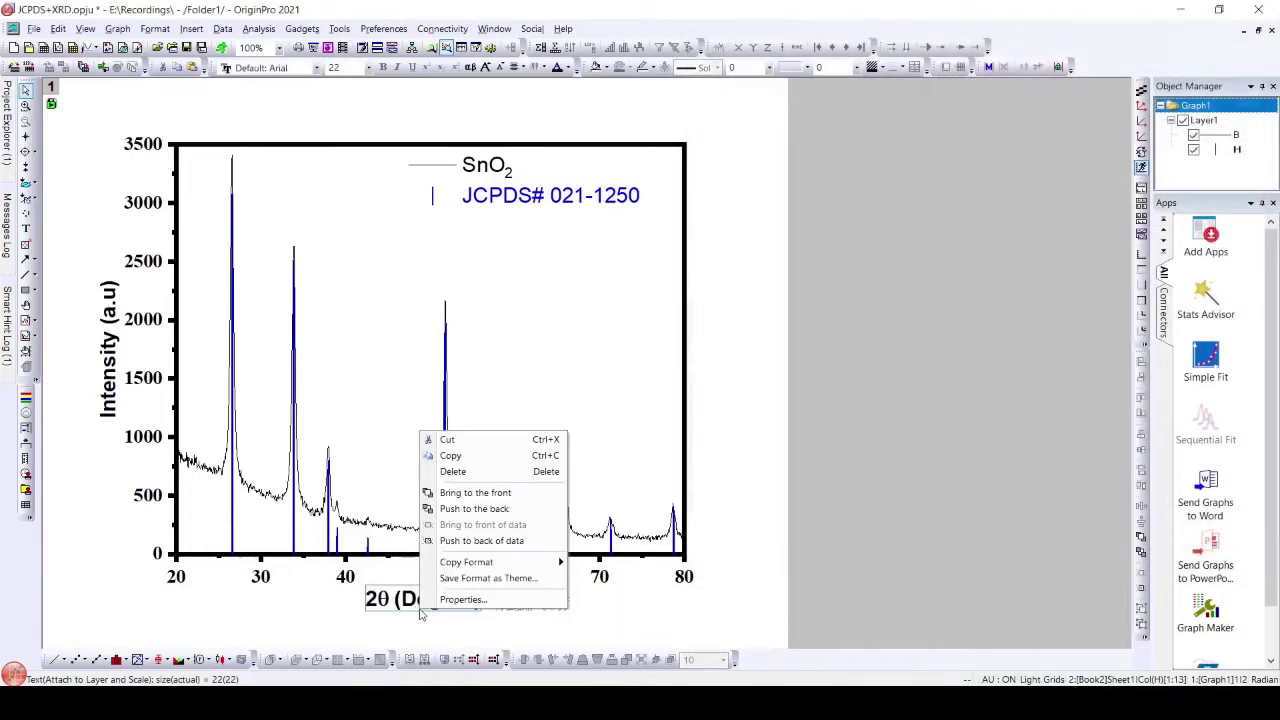
click(460, 600)
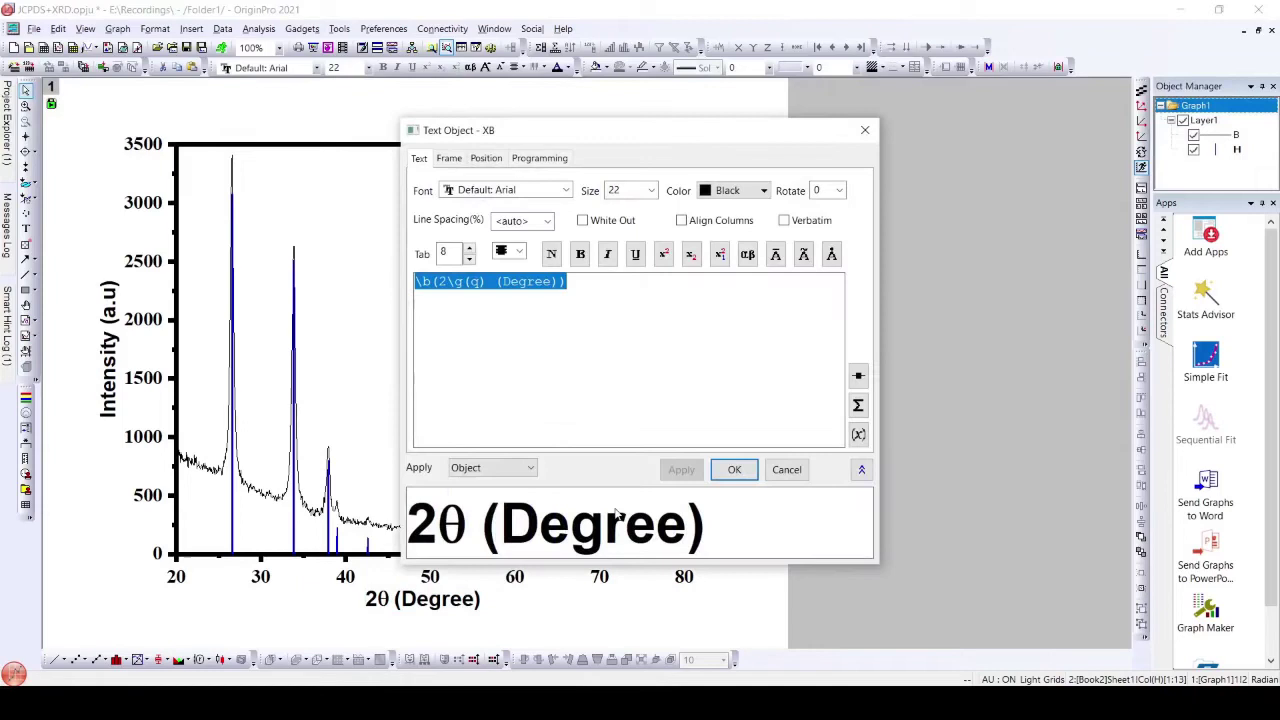
click(566, 190)
text(t)
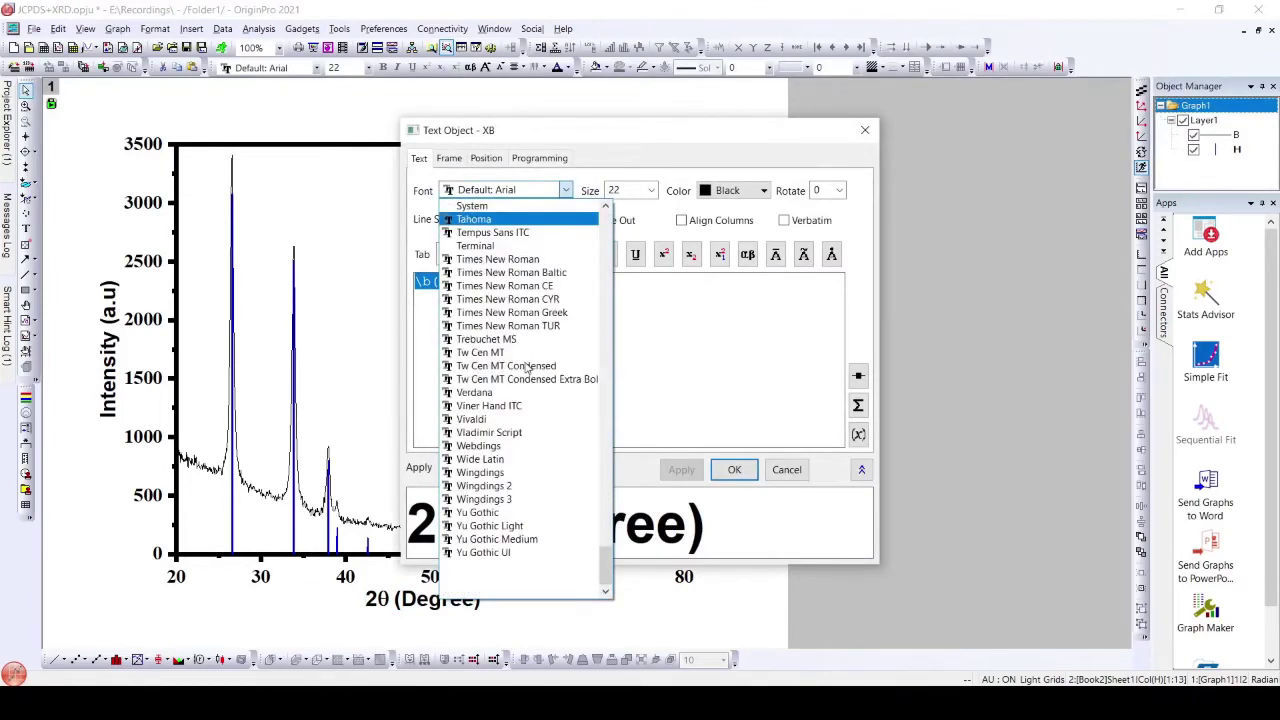
text(imes New Roman)
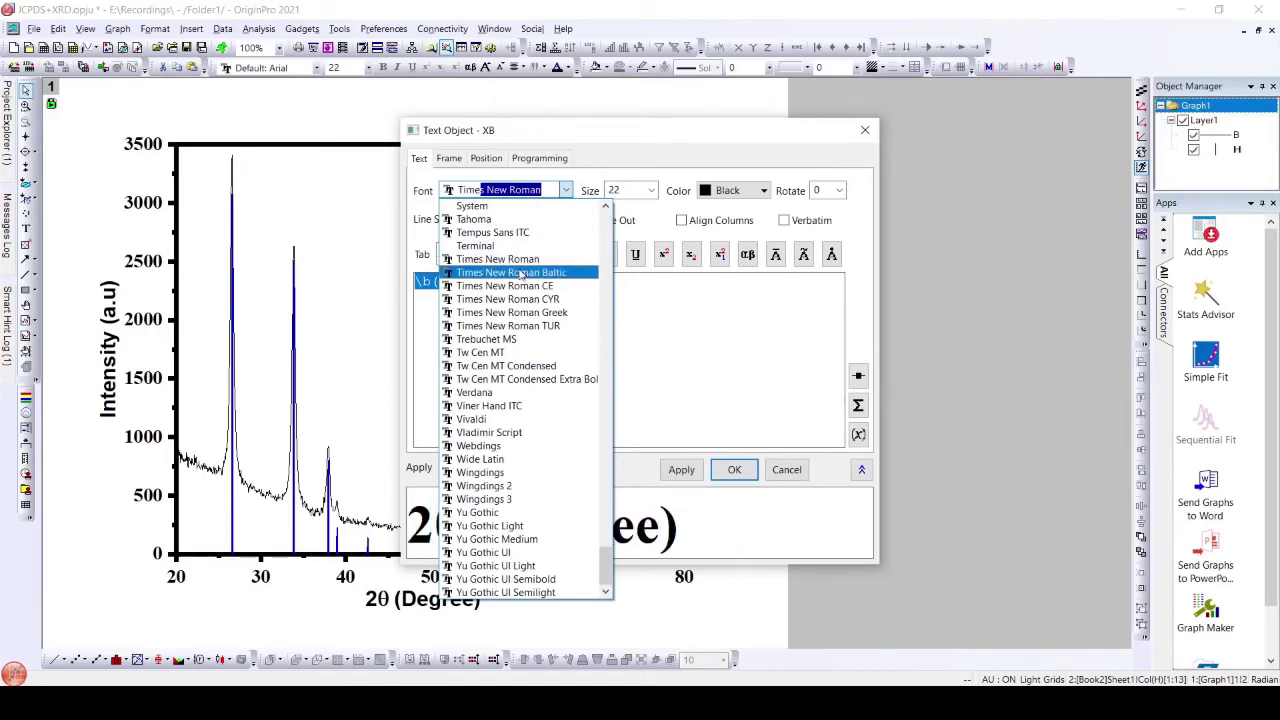
click(519, 273)
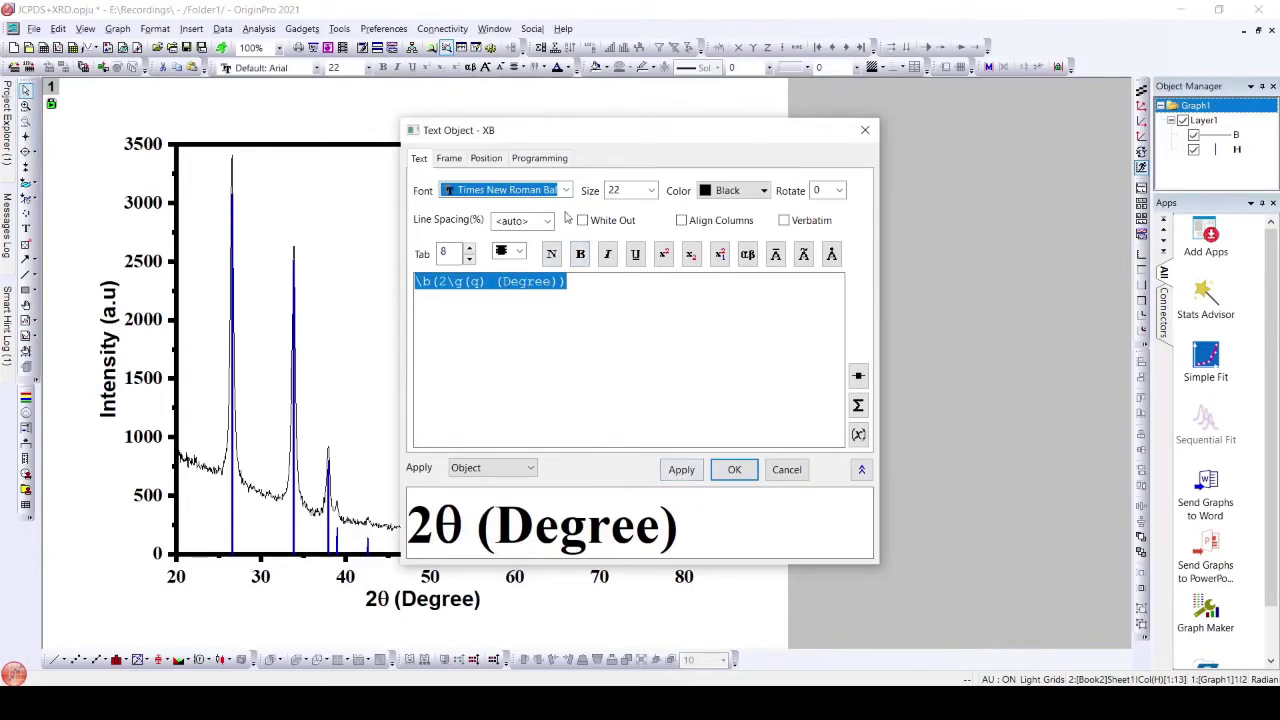
click(651, 191)
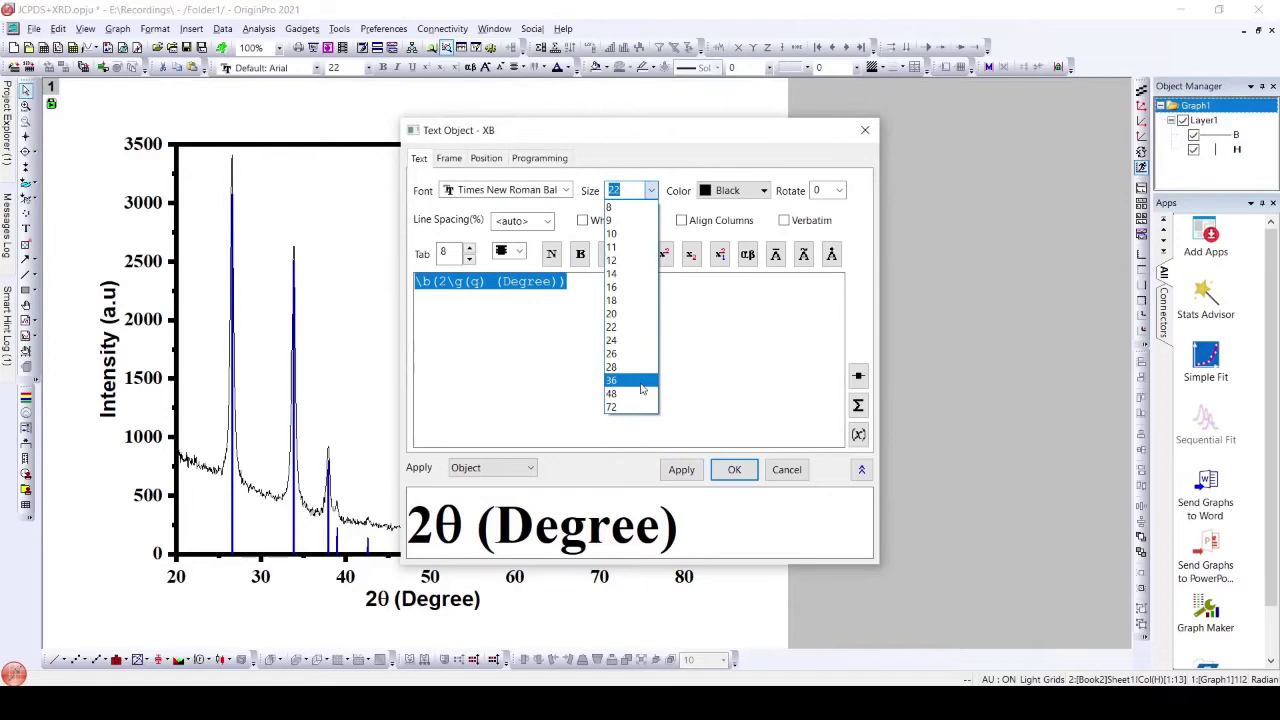
click(640, 390)
click(690, 472)
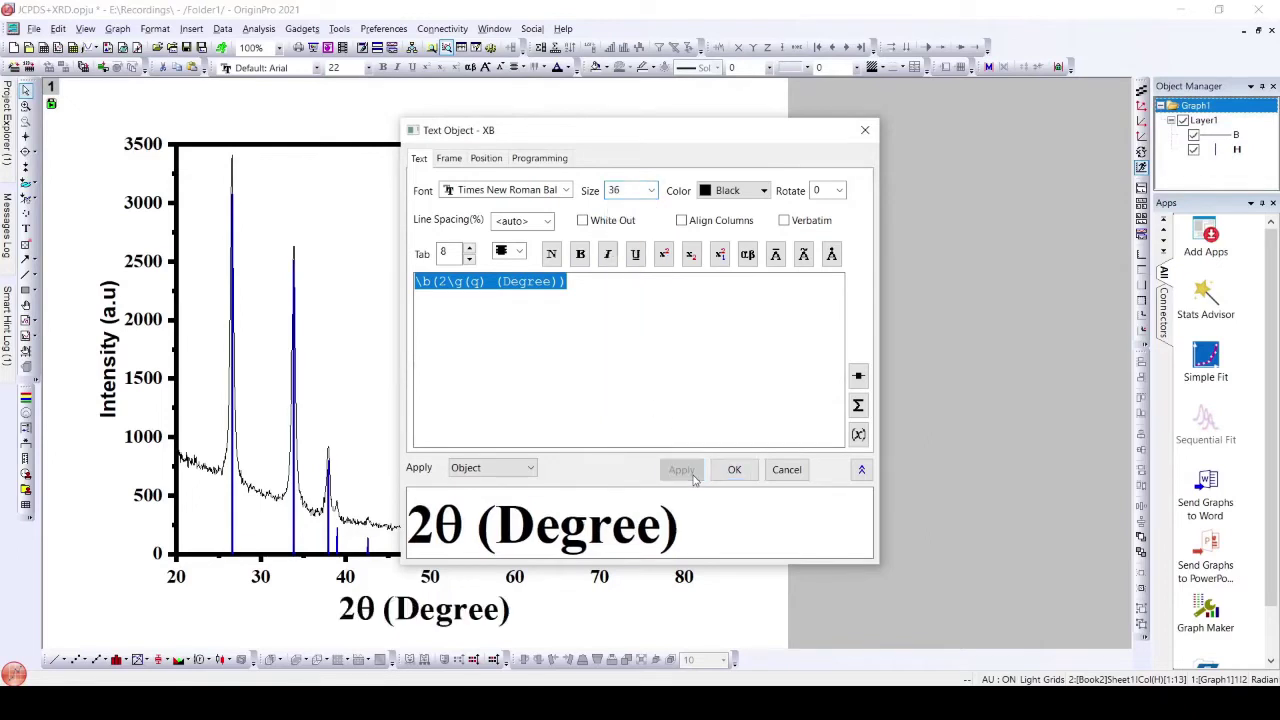
click(734, 470)
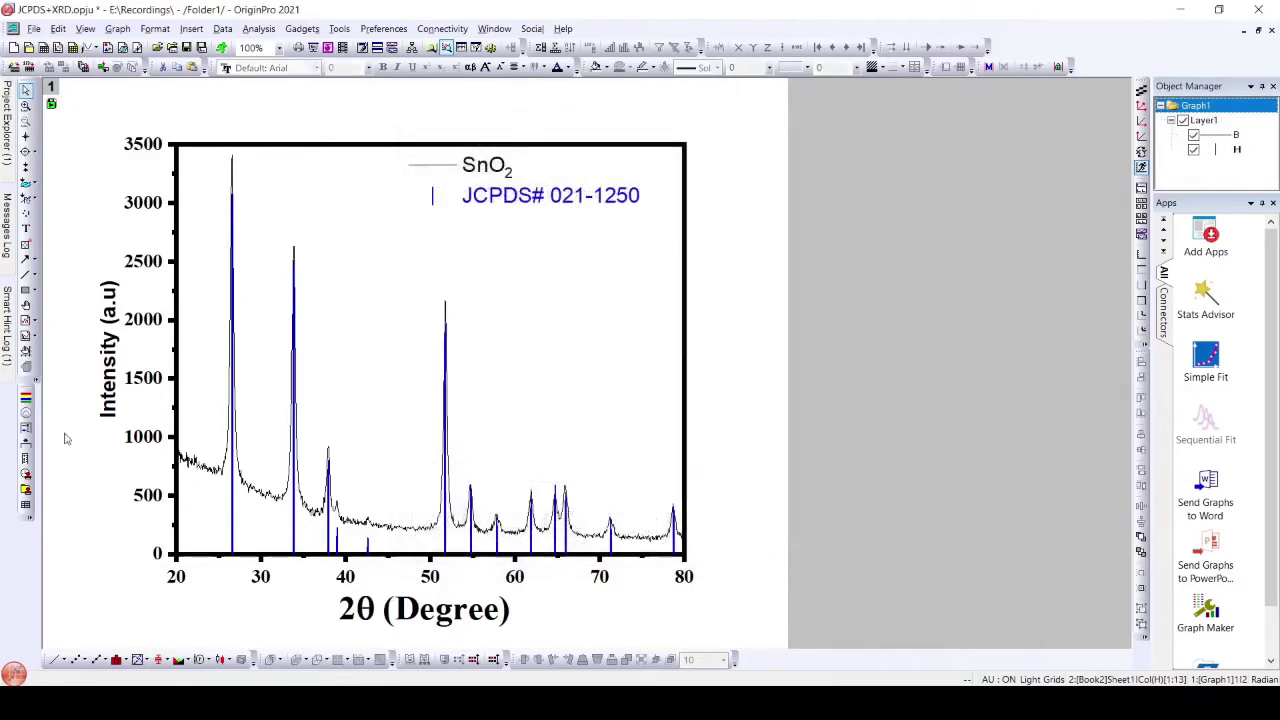
Open the Intensity (a.u) title properties and search the font box for Times
right_click(116, 346)
click(197, 511)
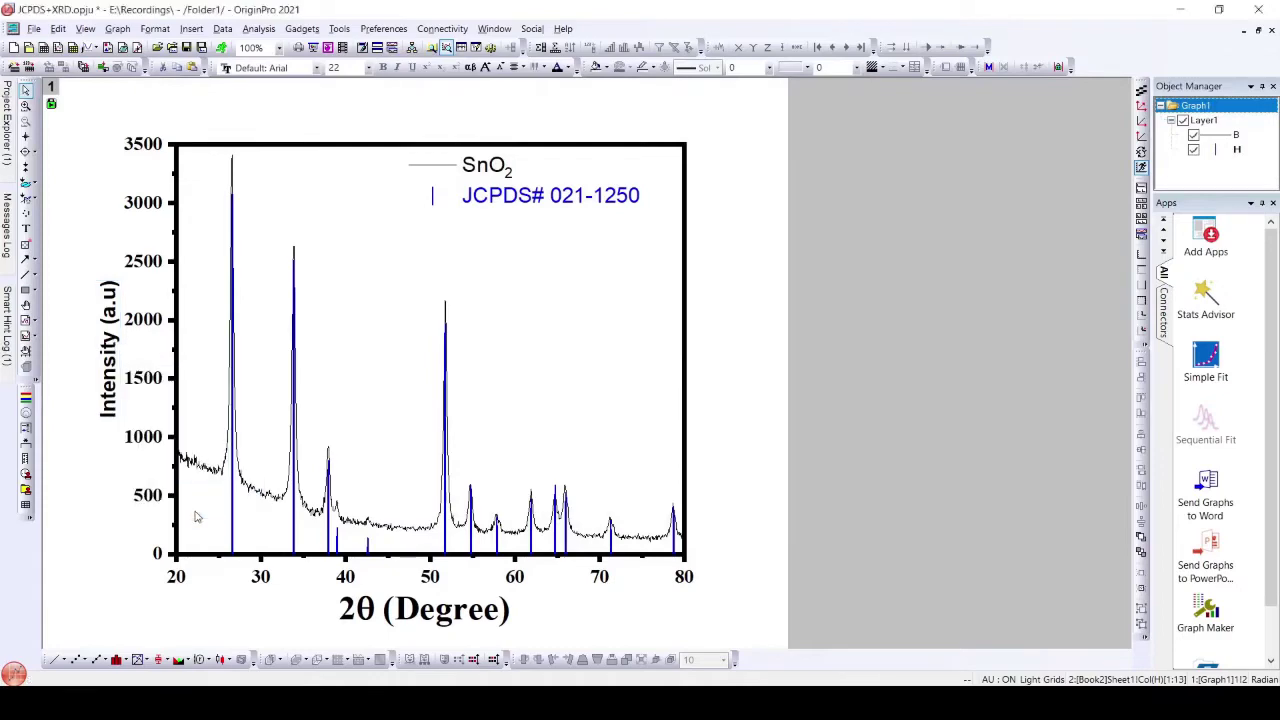
click(566, 190)
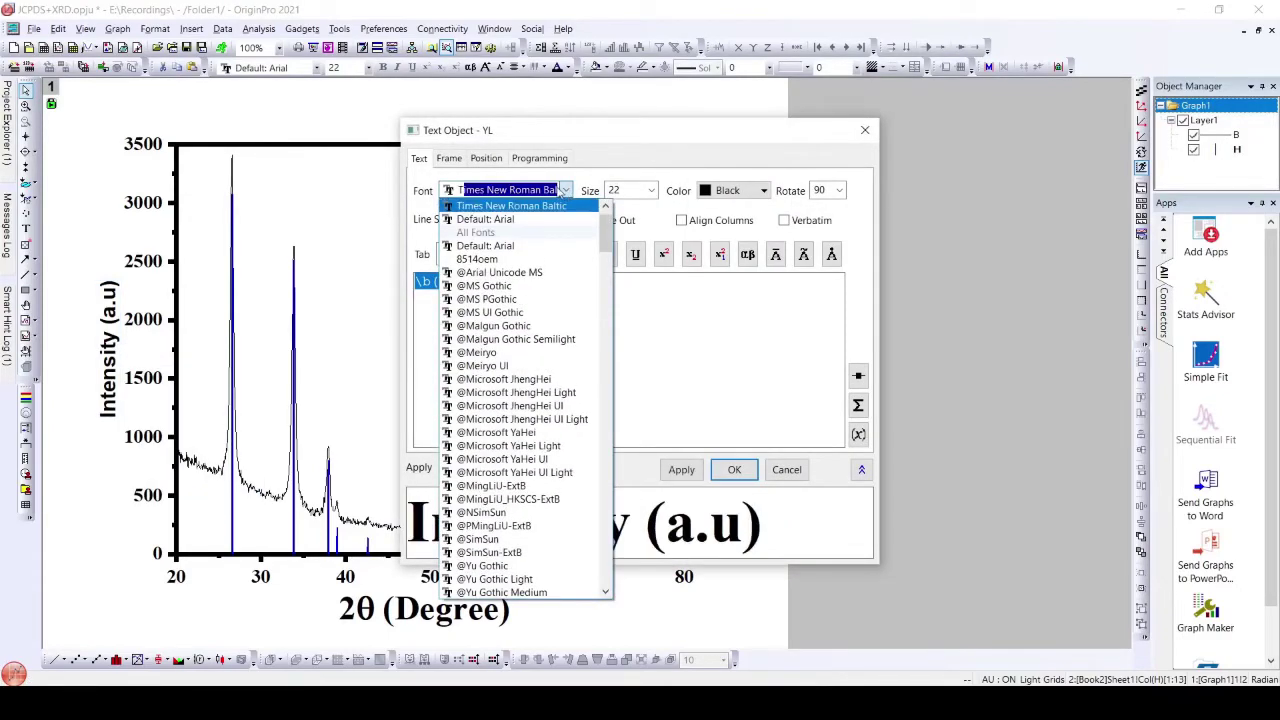
scroll(524, 212, up, 1)
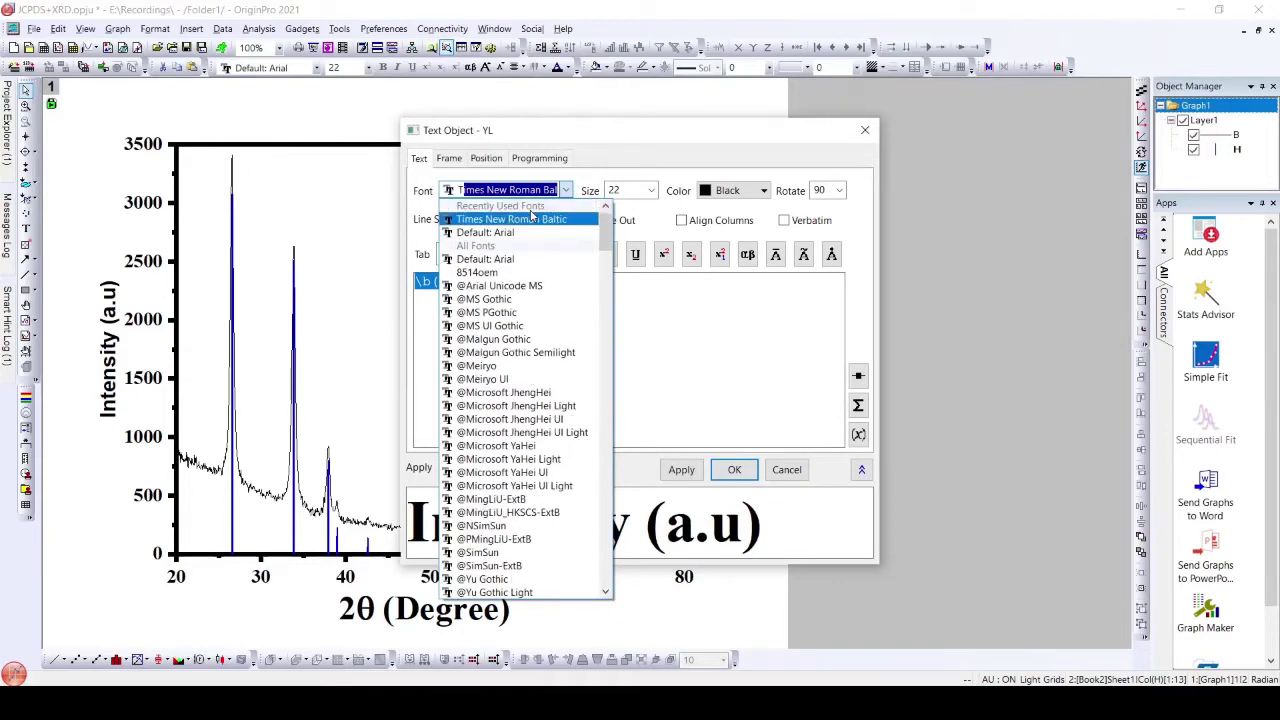
click(533, 193)
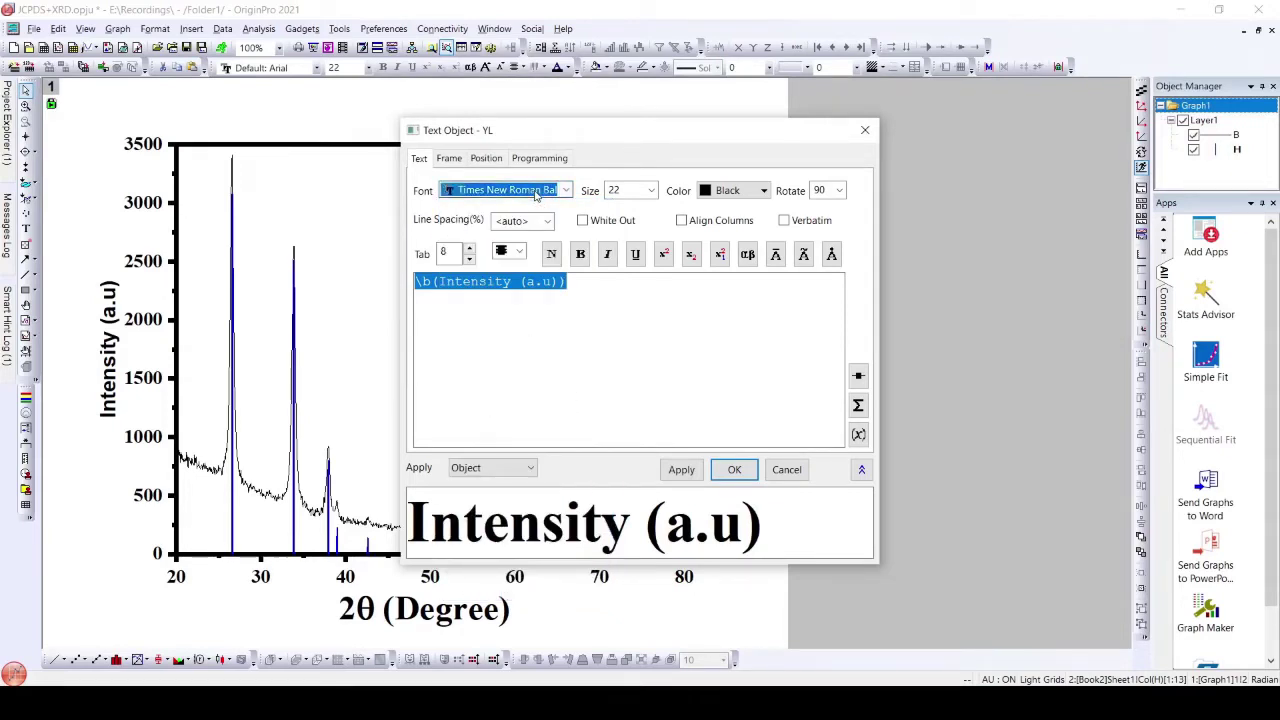
text(Tim)
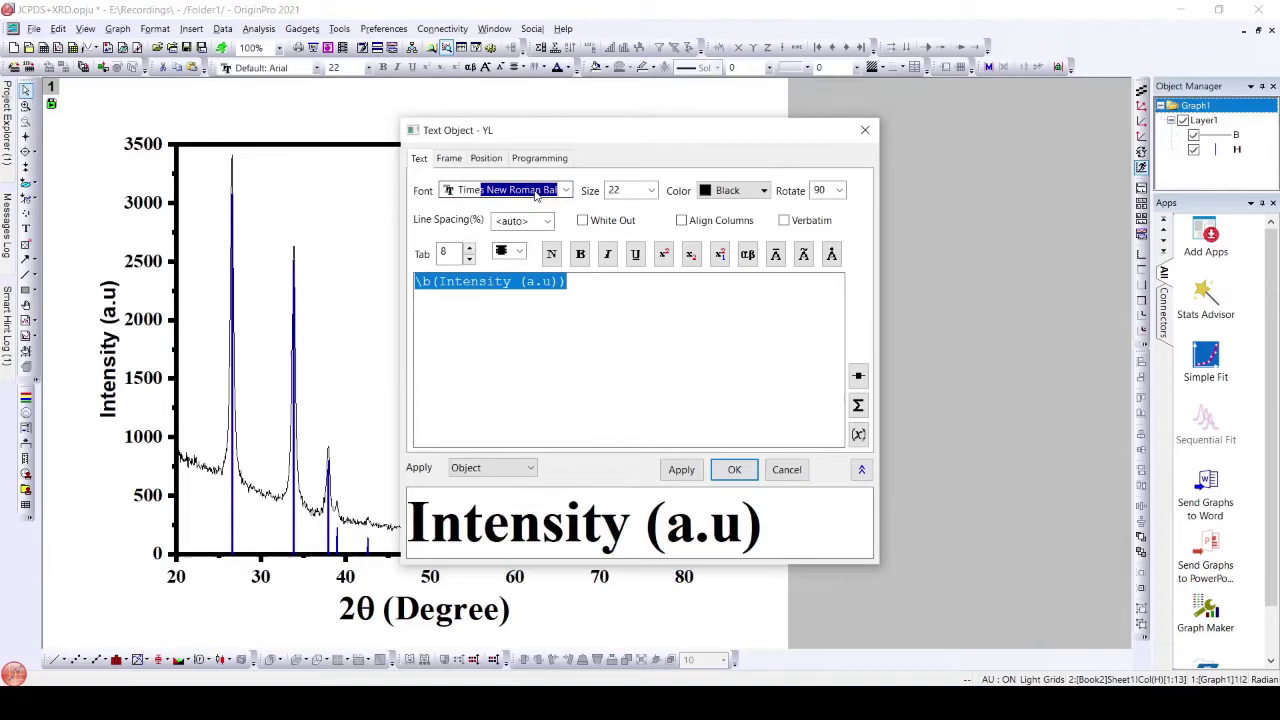
key(BackSpace)
key(BackSpace)
key(BackSpace)
text(NSimSun)
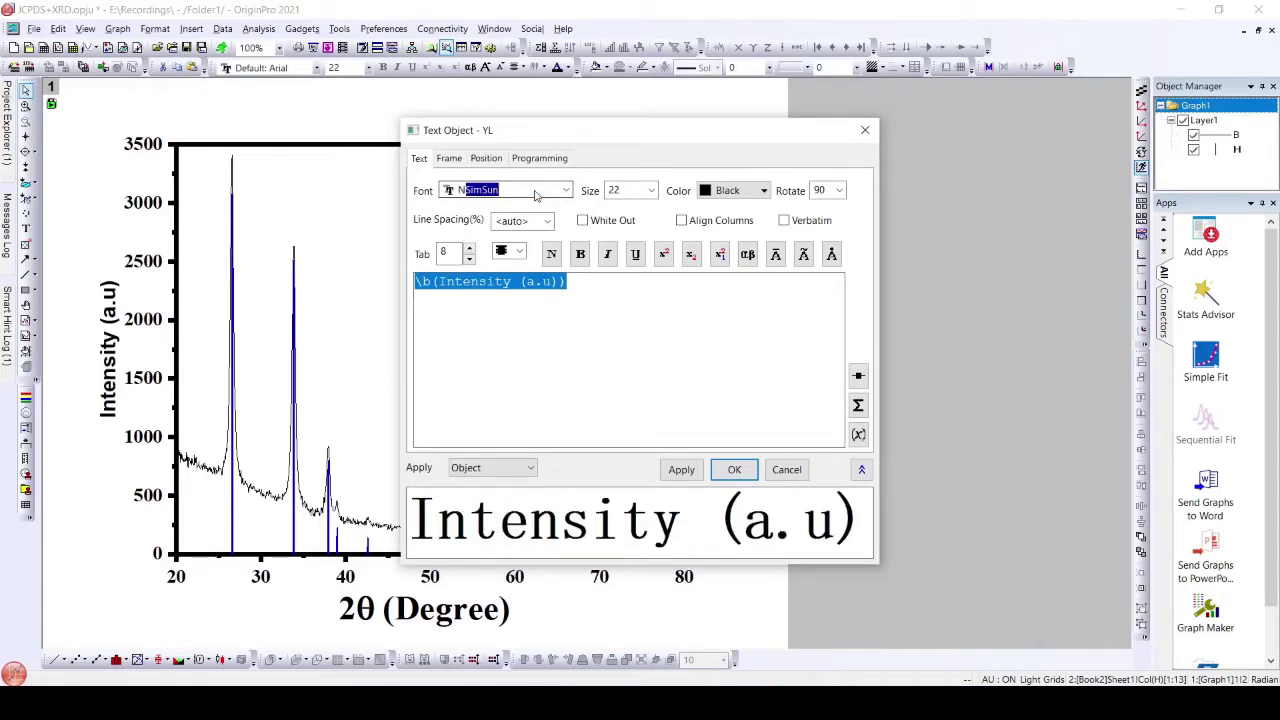
key(Return)
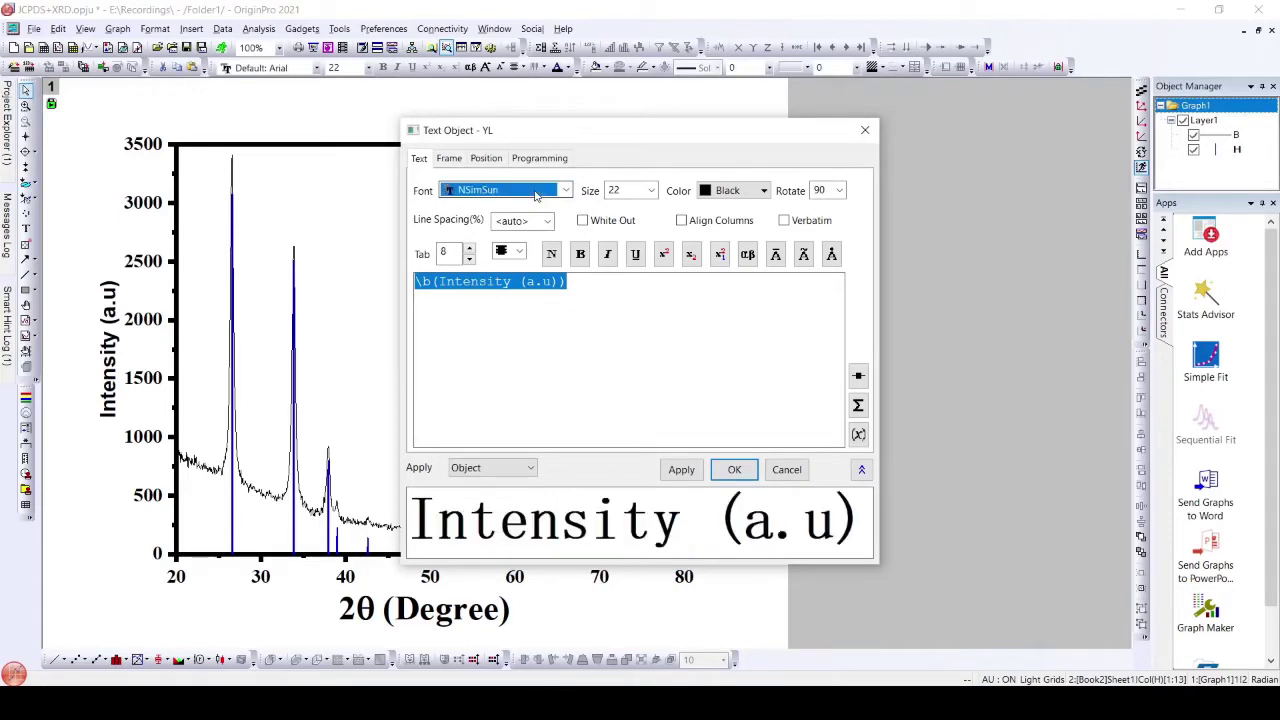
text(Times New Roman Bal)
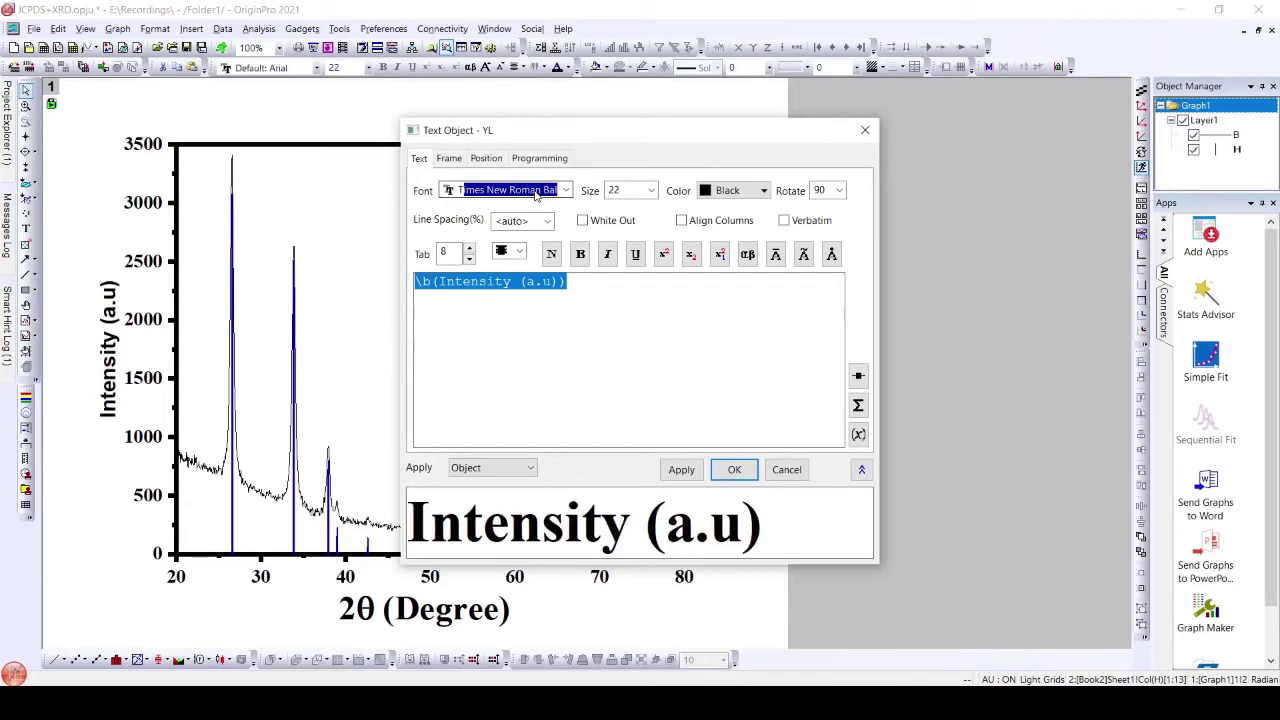
Set the Intensity (a.u) title to Times New Roman at size 36
click(565, 193)
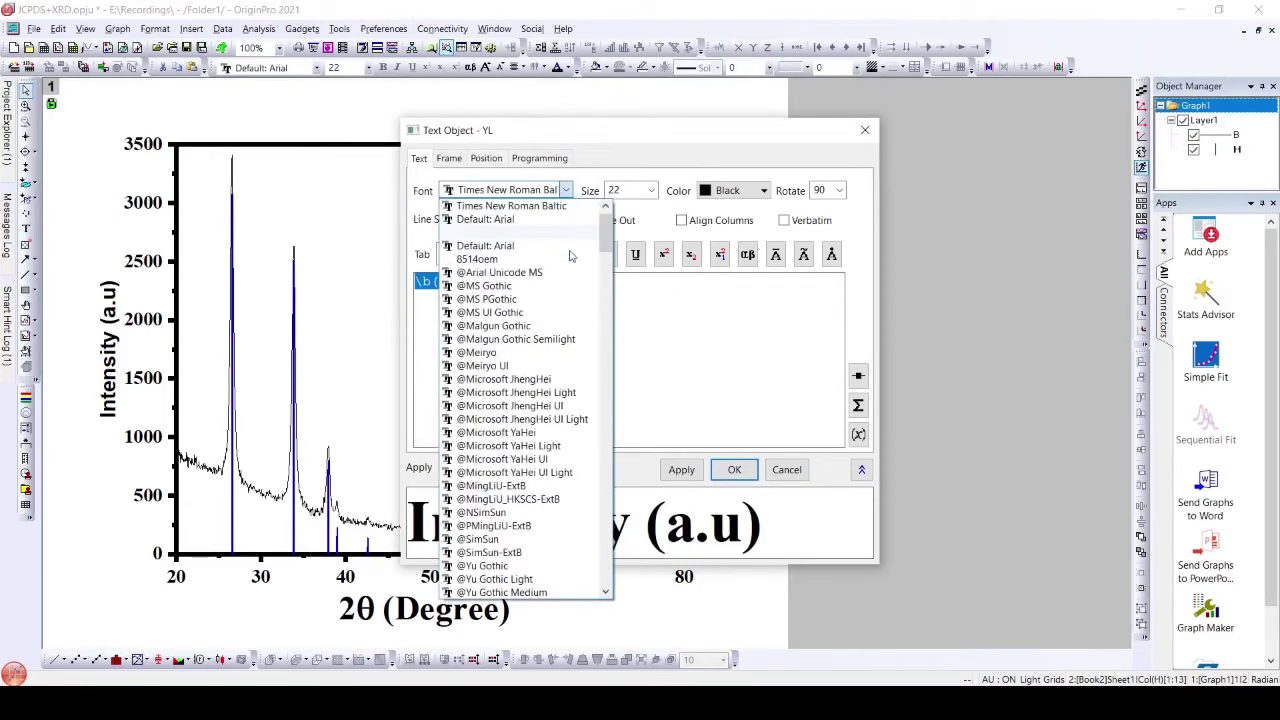
scroll(495, 535, down, 5)
scroll(495, 535, down, 2)
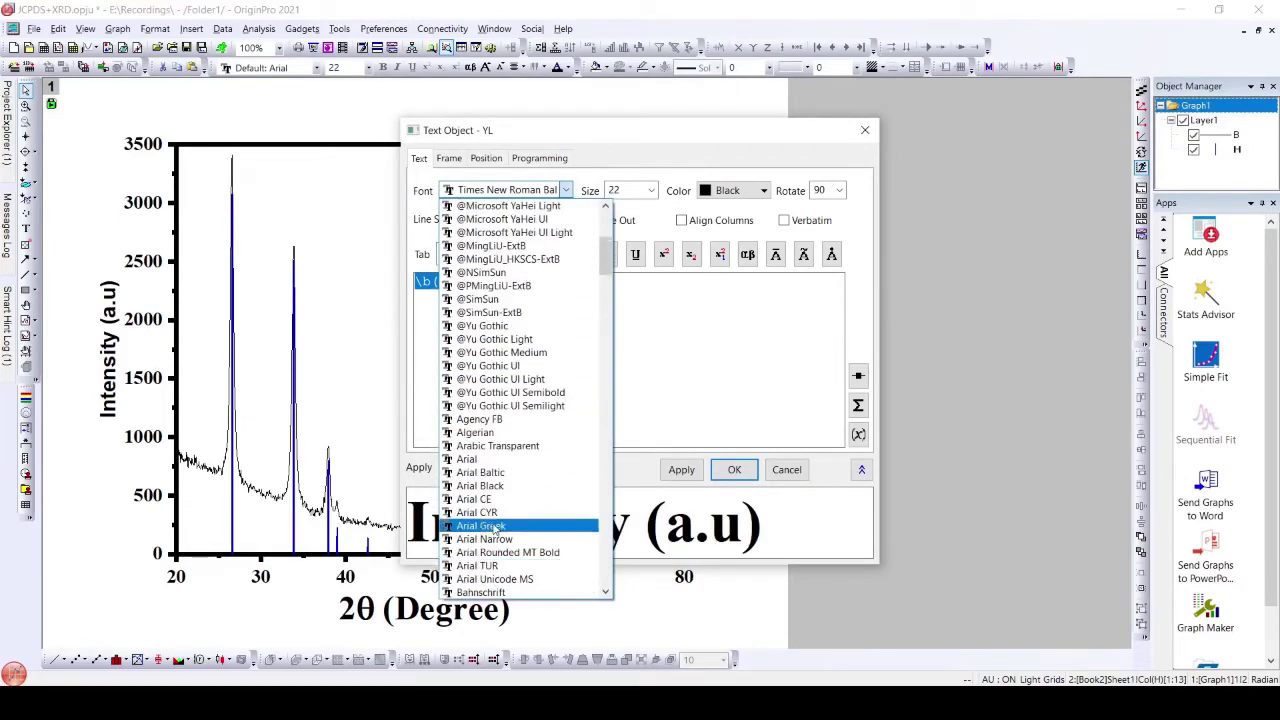
scroll(495, 527, down, 7)
scroll(495, 527, down, 7)
scroll(494, 528, down, 8)
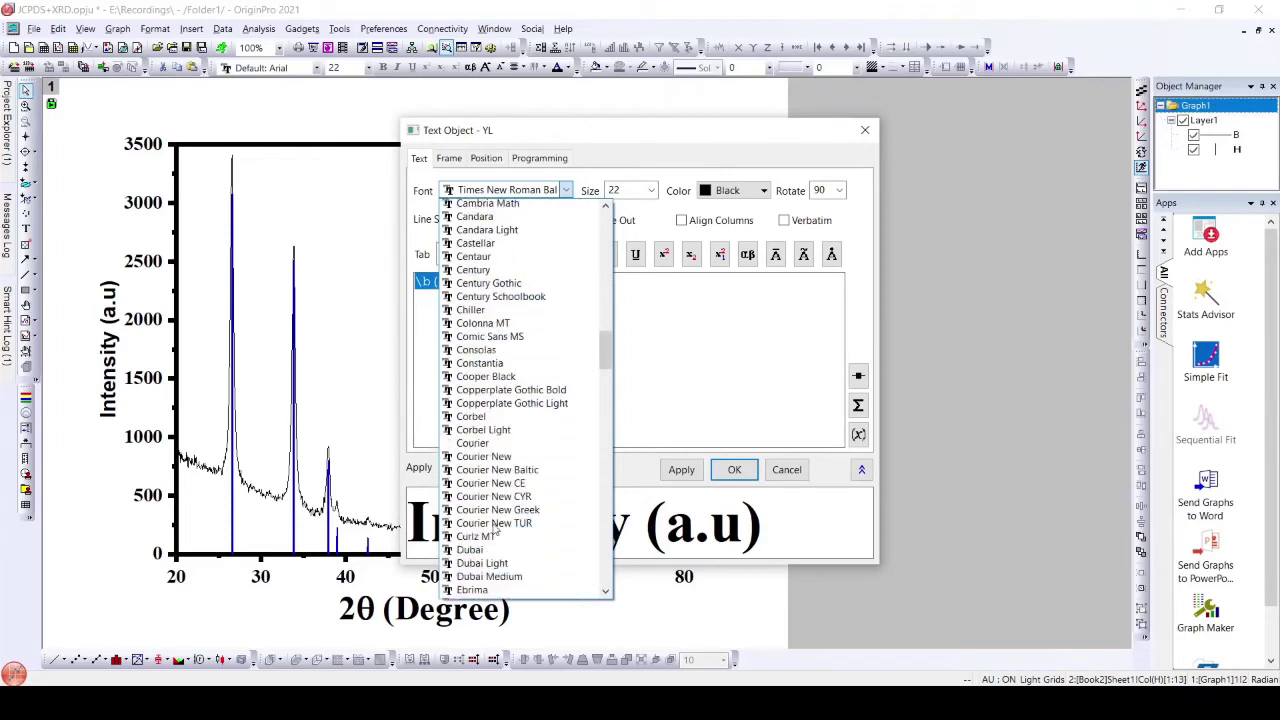
scroll(493, 530, down, 7)
scroll(494, 528, down, 4)
scroll(500, 525, down, 6)
scroll(510, 518, down, 1)
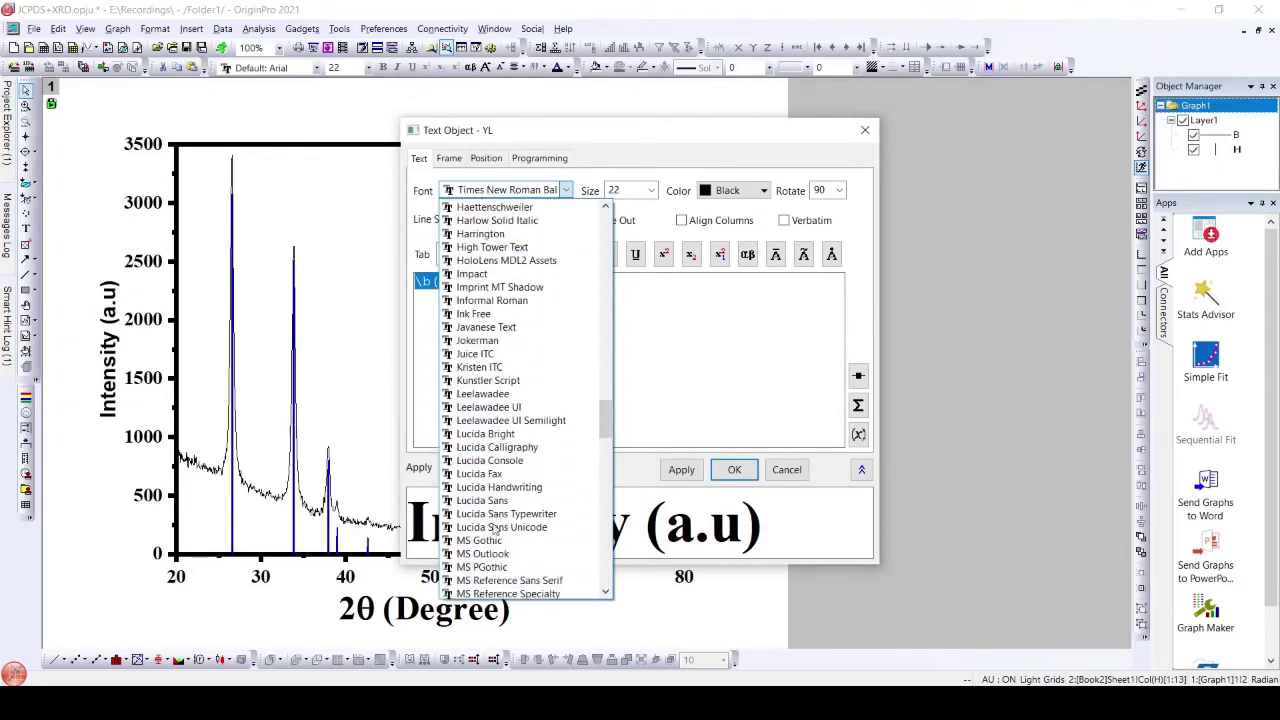
scroll(525, 508, down, 5)
drag(604, 432, 615, 545)
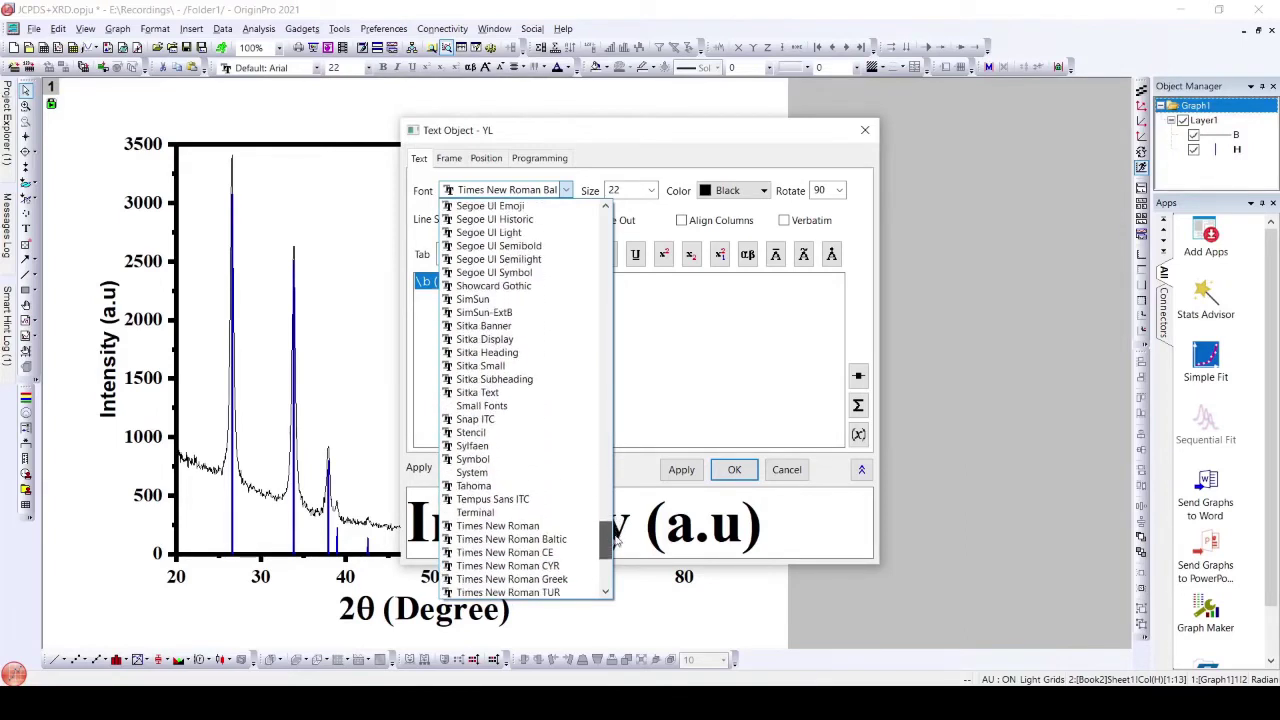
click(490, 526)
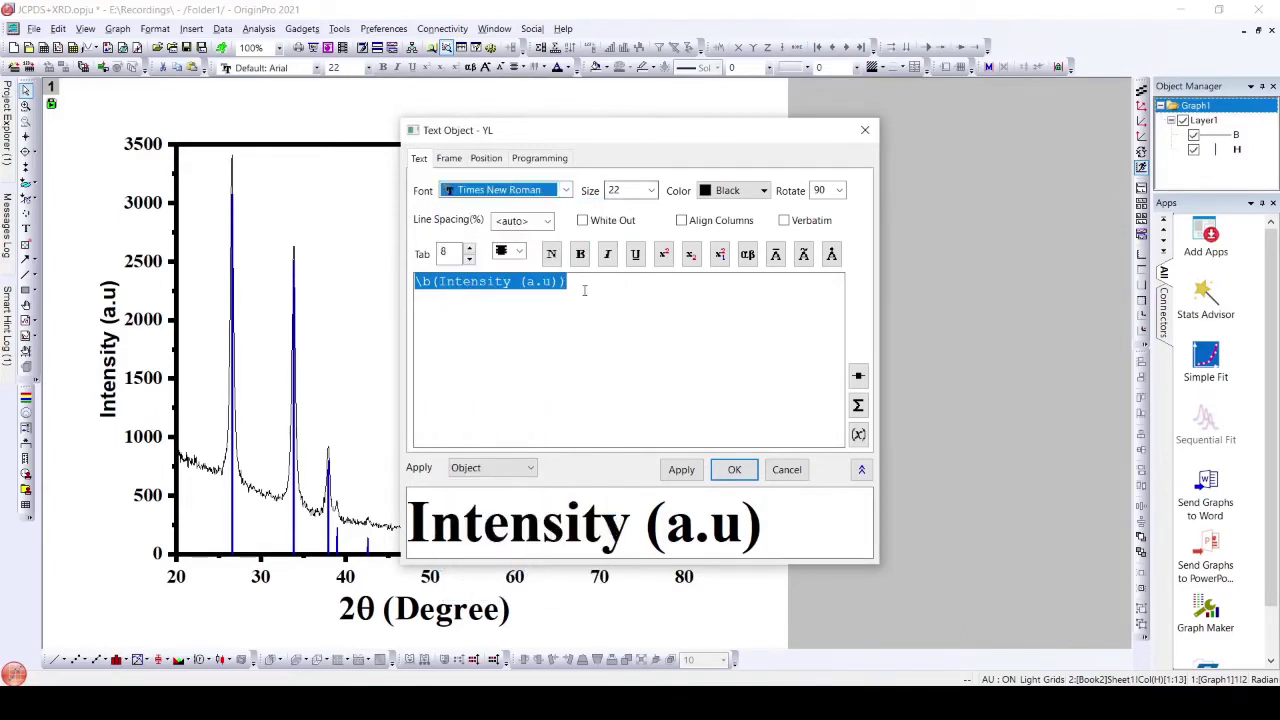
click(651, 190)
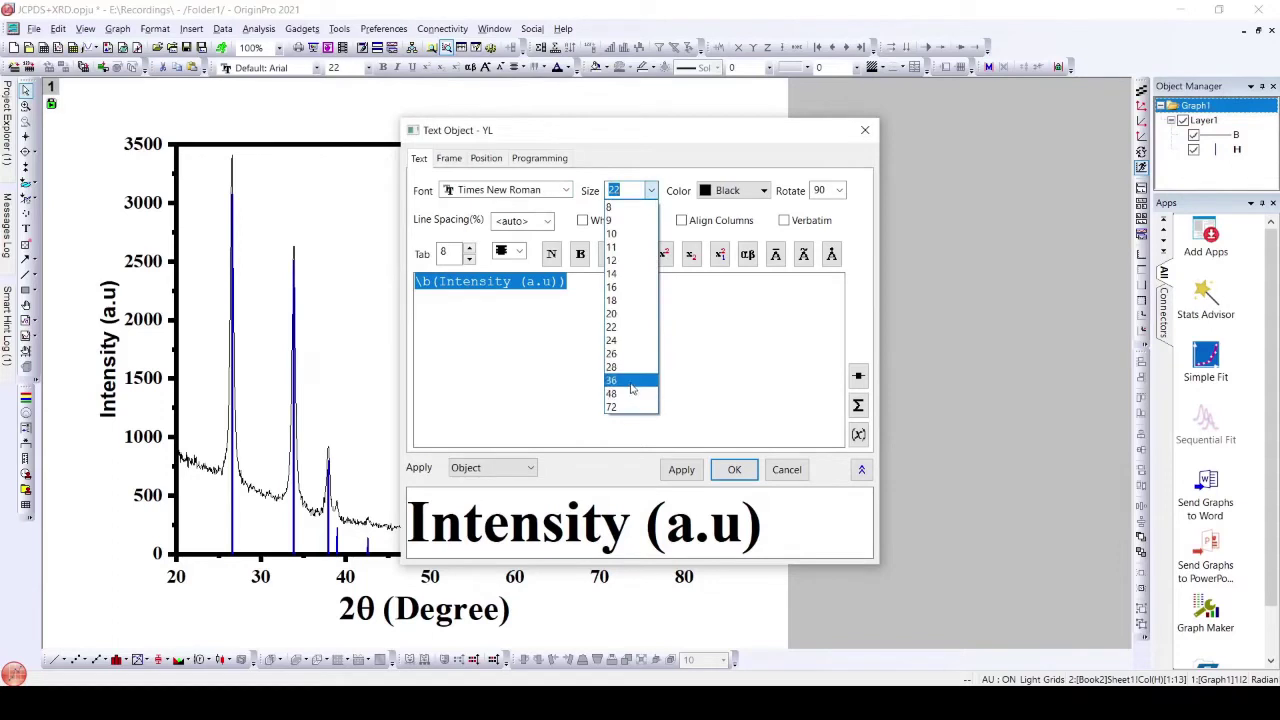
click(631, 381)
click(682, 471)
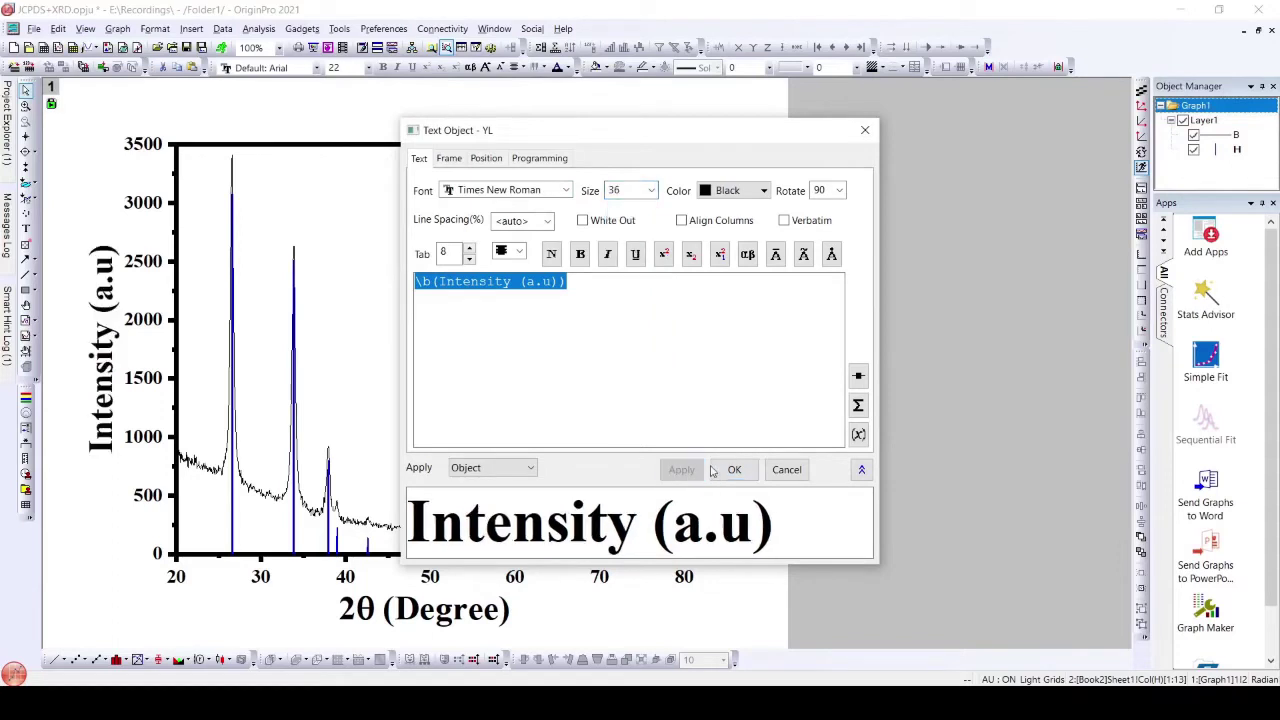
click(730, 470)
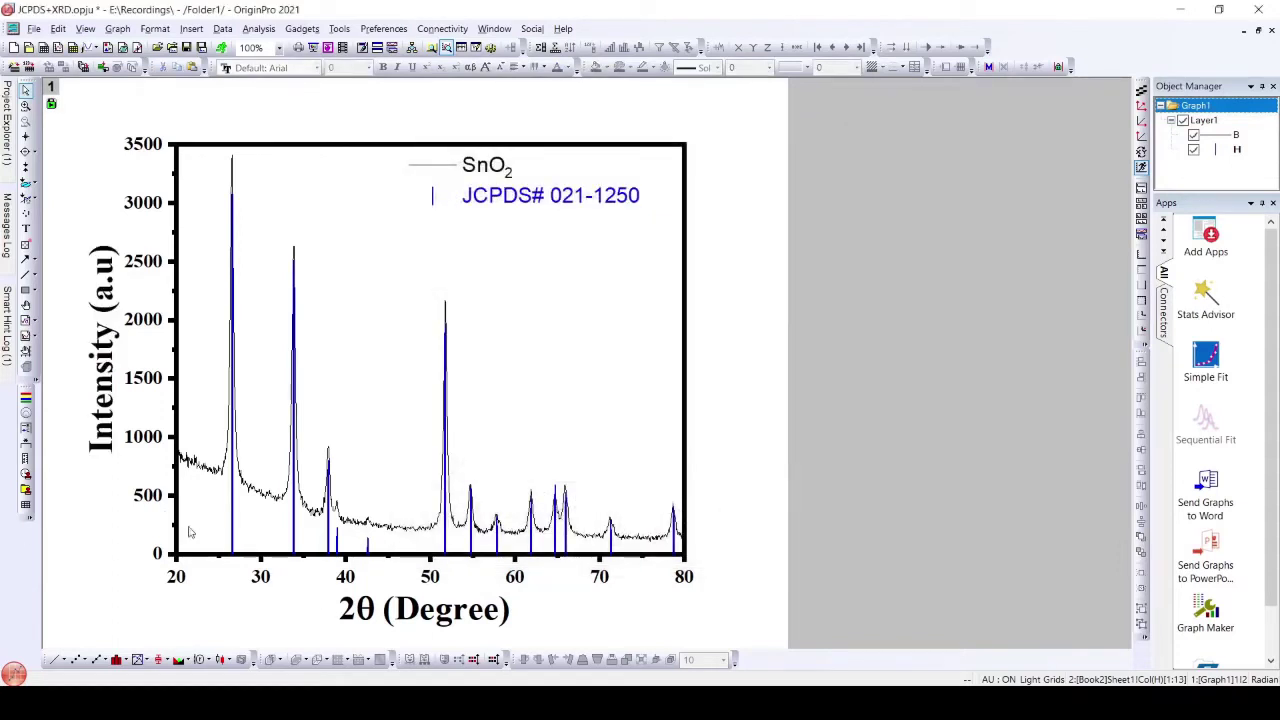
Nudge the Intensity title up and the 2θ (Degree) title slightly left and up
click(105, 345)
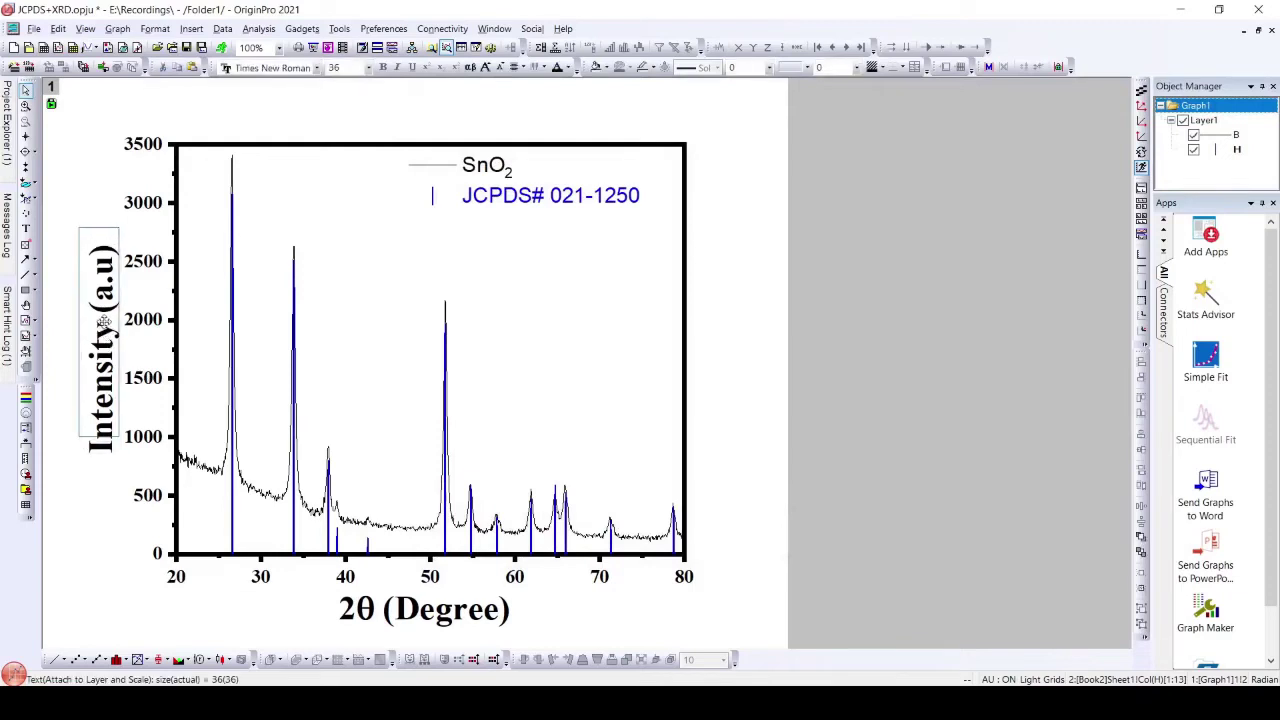
drag(107, 320, 107, 320)
click(397, 610)
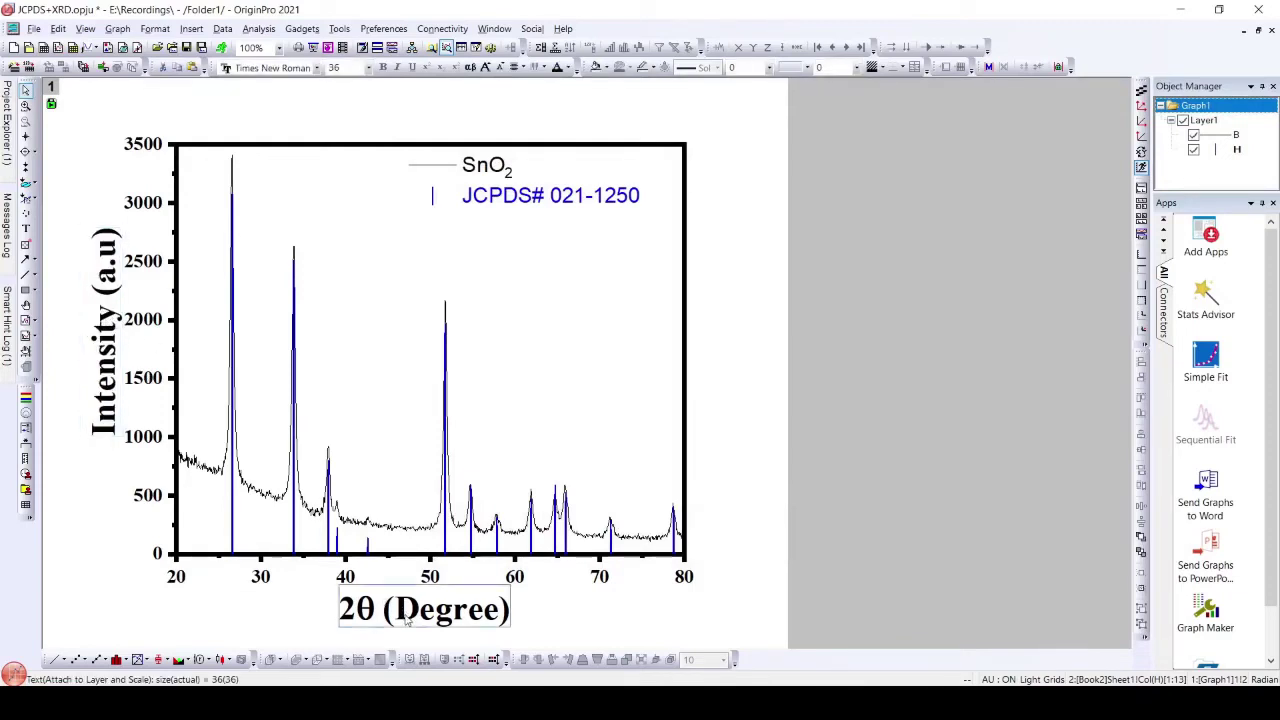
drag(397, 610, 389, 606)
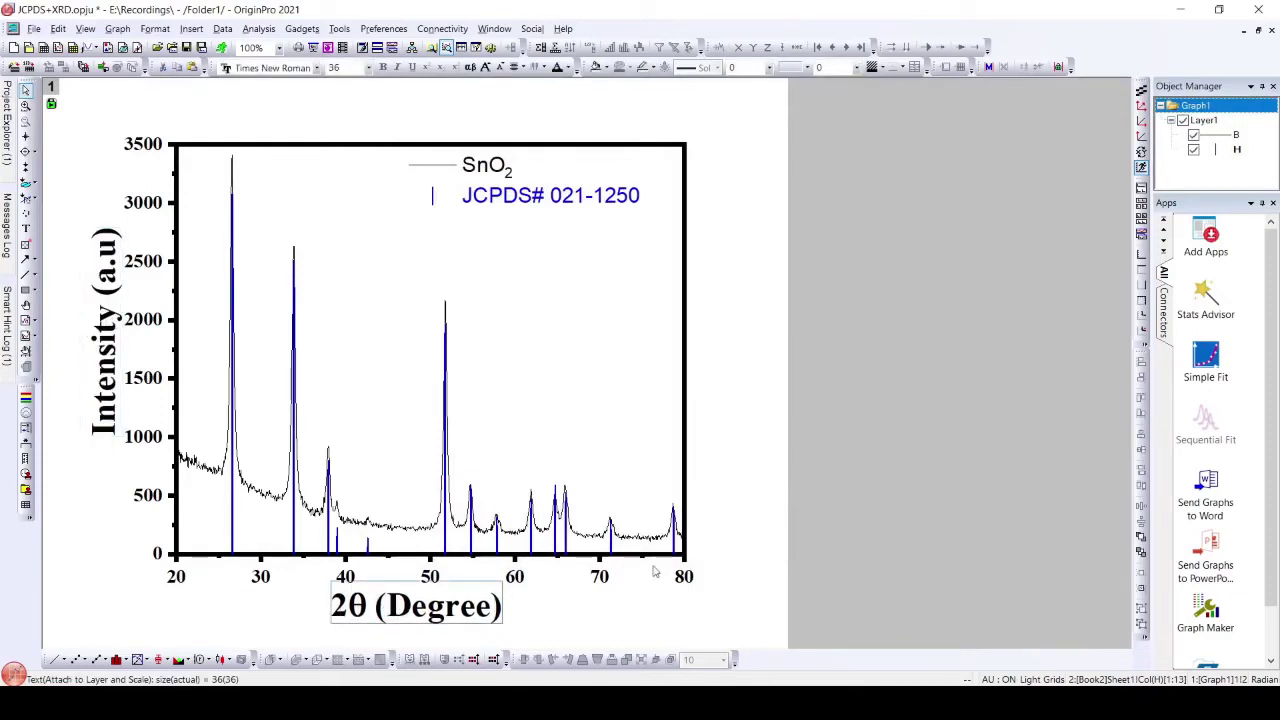
Make both legend lines bold Times New Roman and apply
right_click(480, 205)
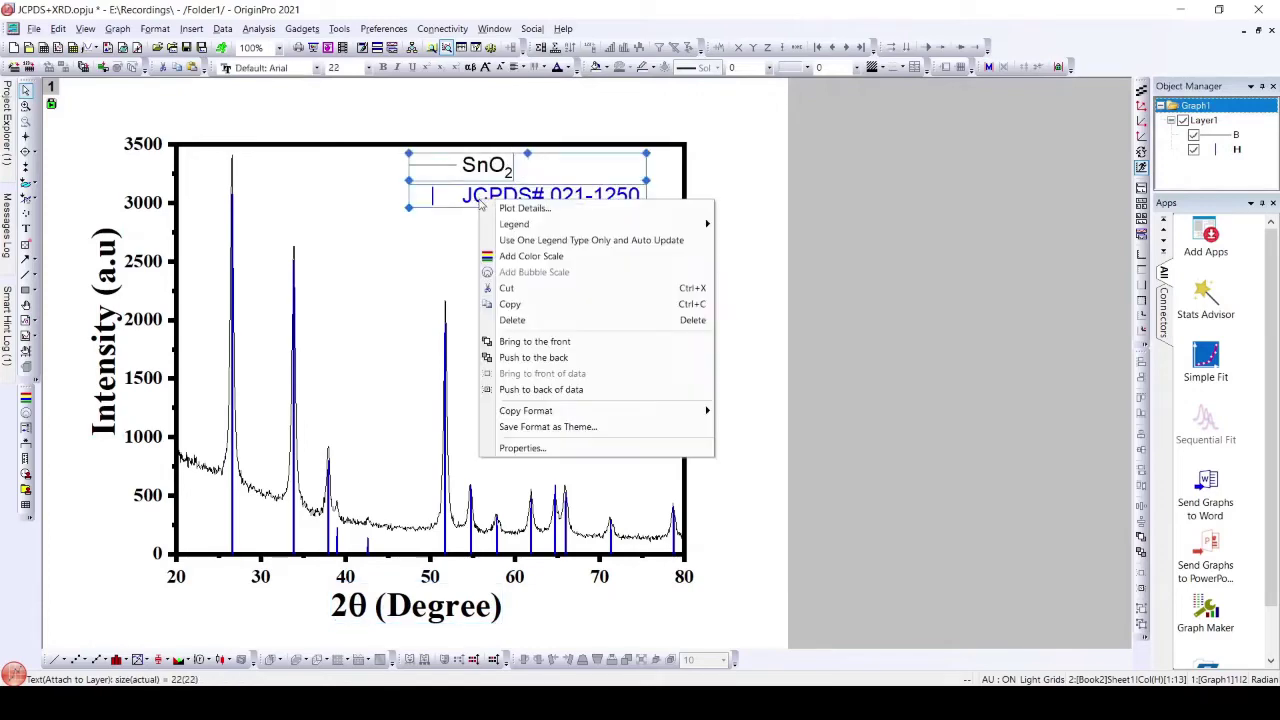
click(548, 451)
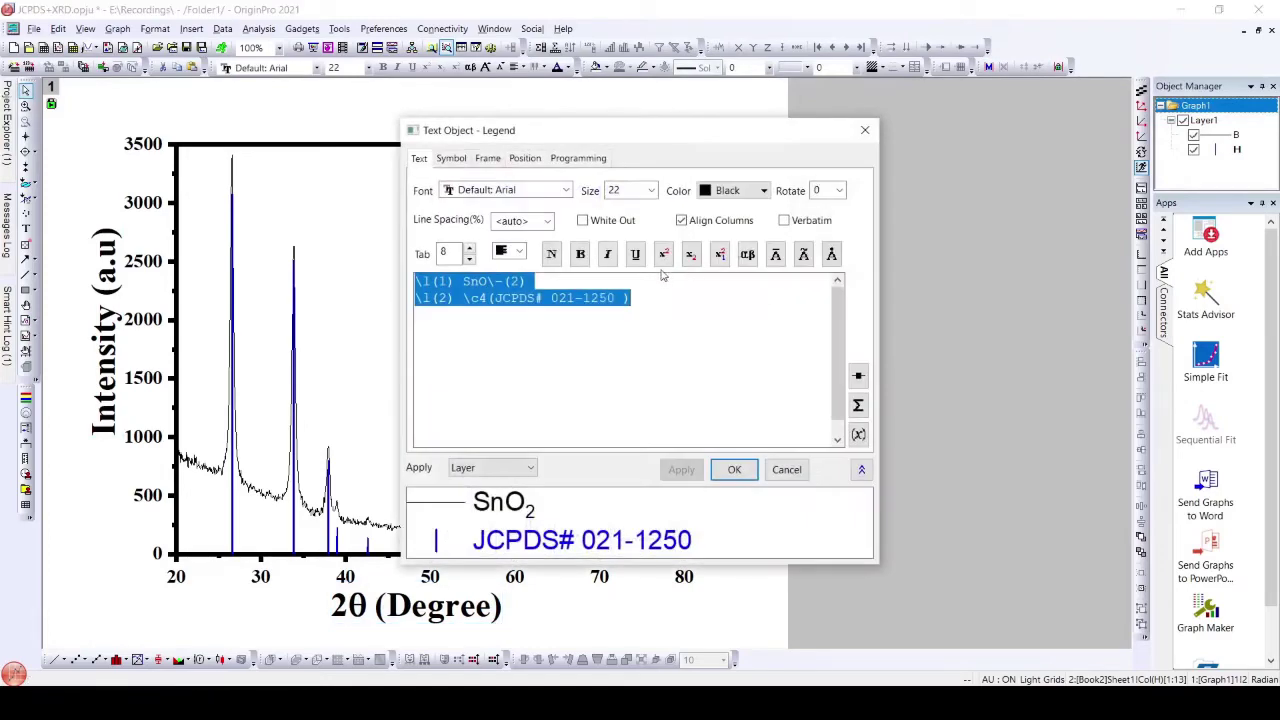
click(545, 284)
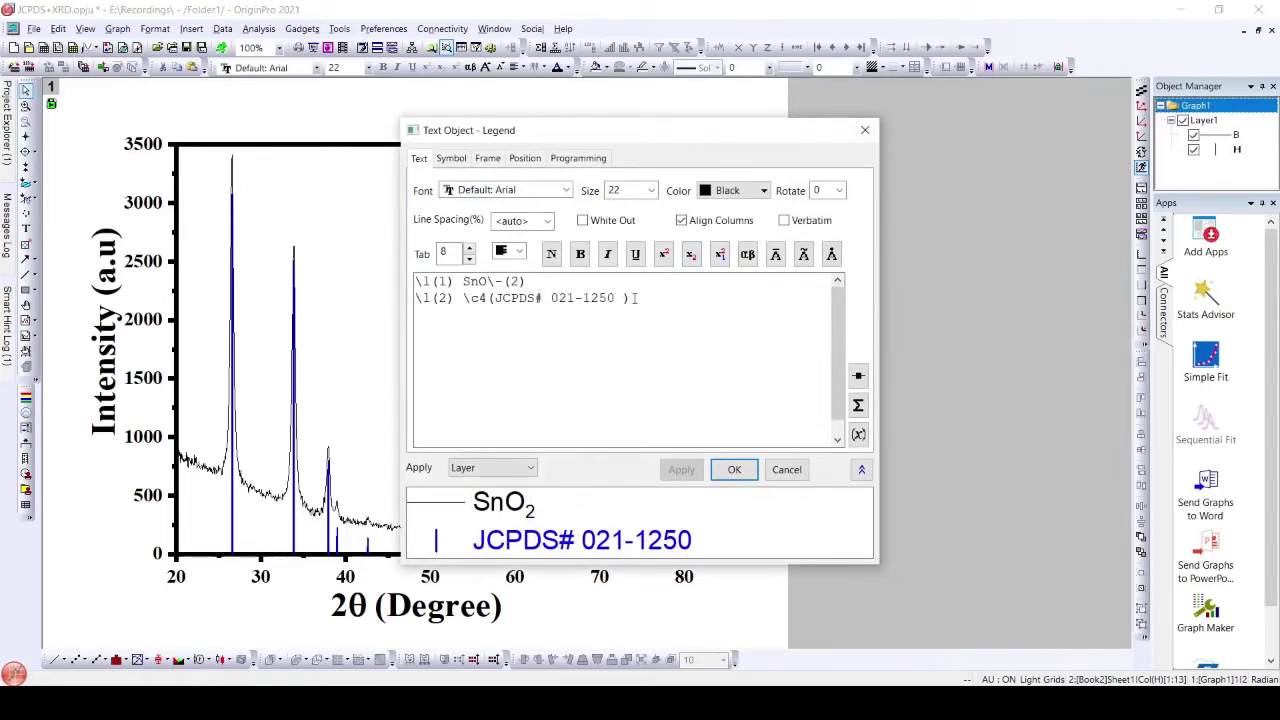
drag(634, 297, 411, 285)
click(580, 254)
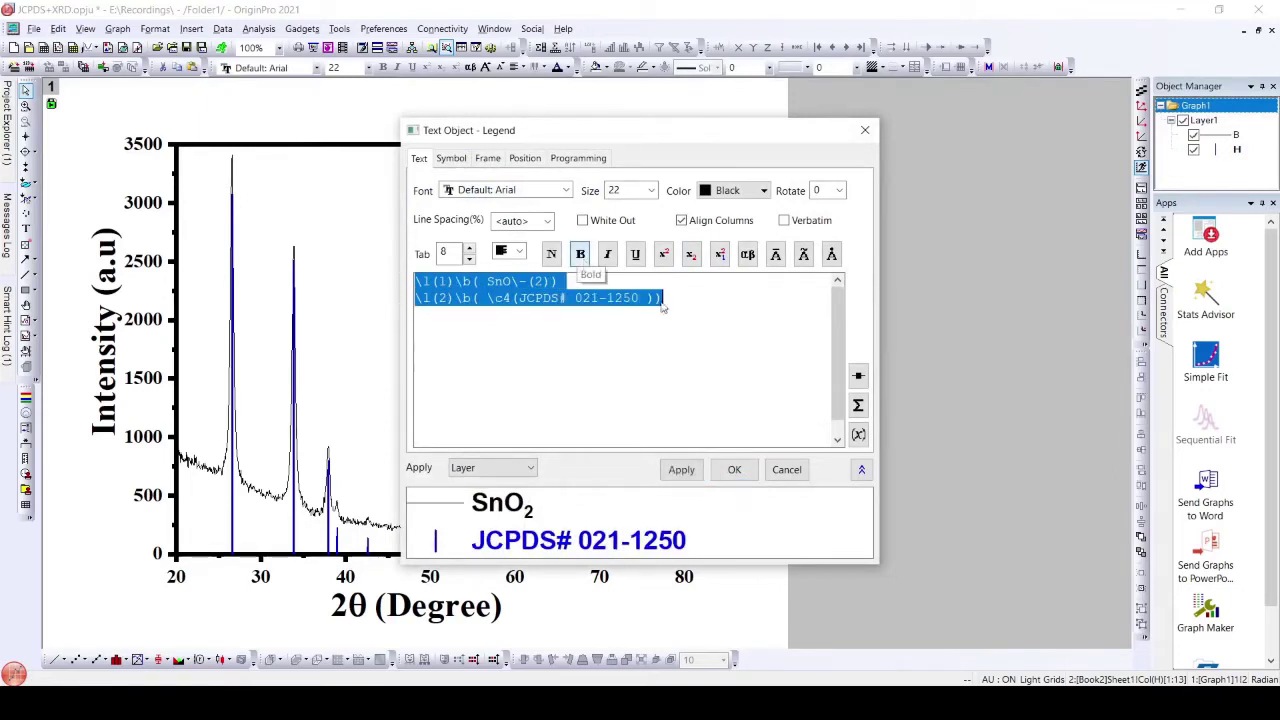
click(722, 351)
click(566, 190)
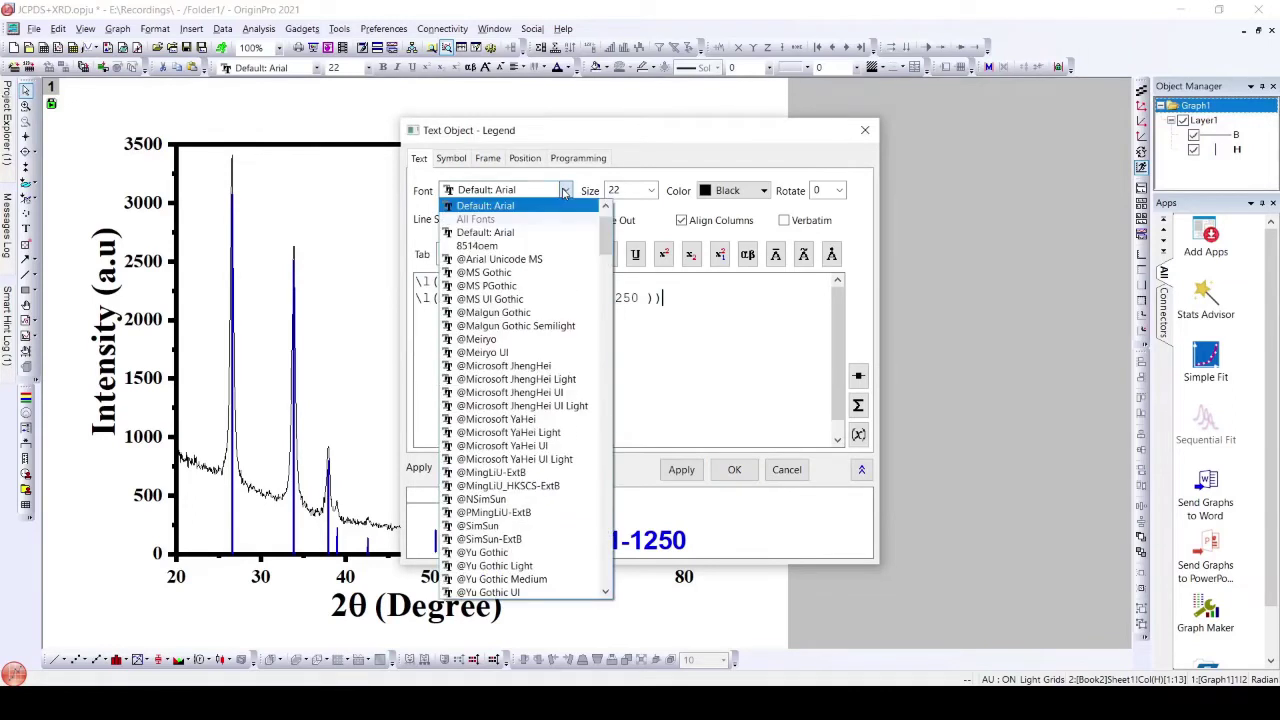
text(t)
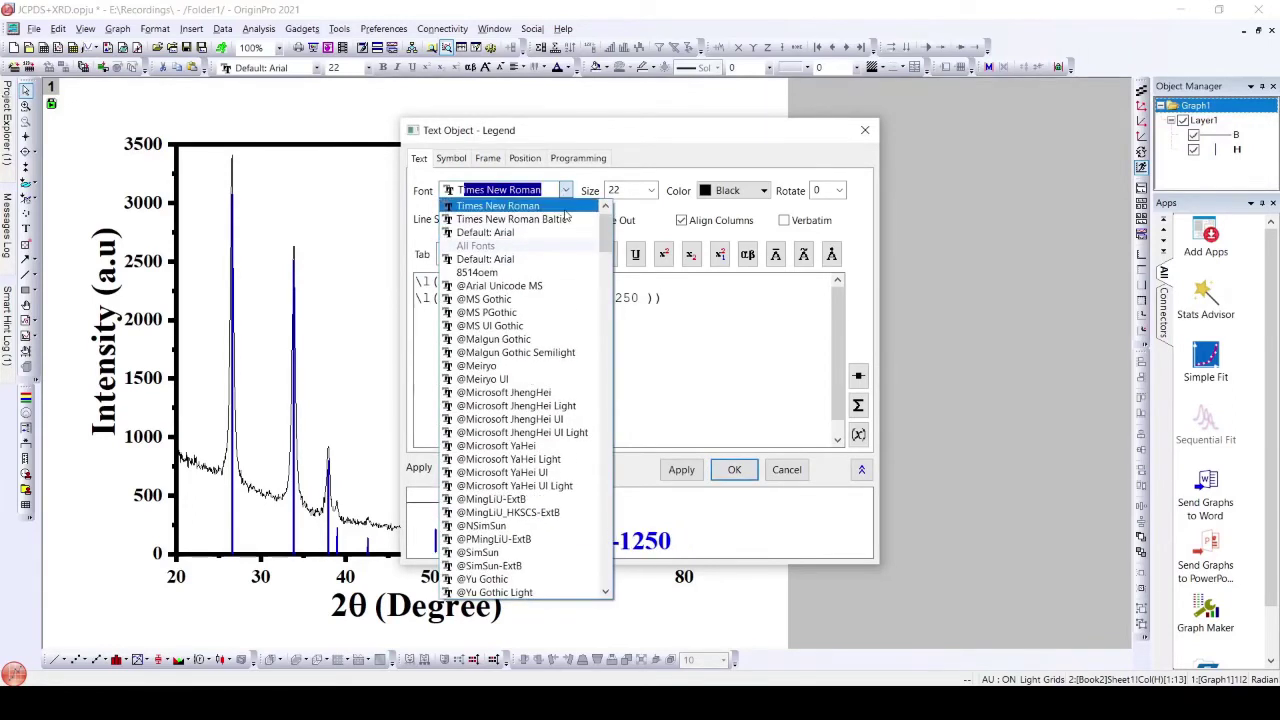
click(566, 206)
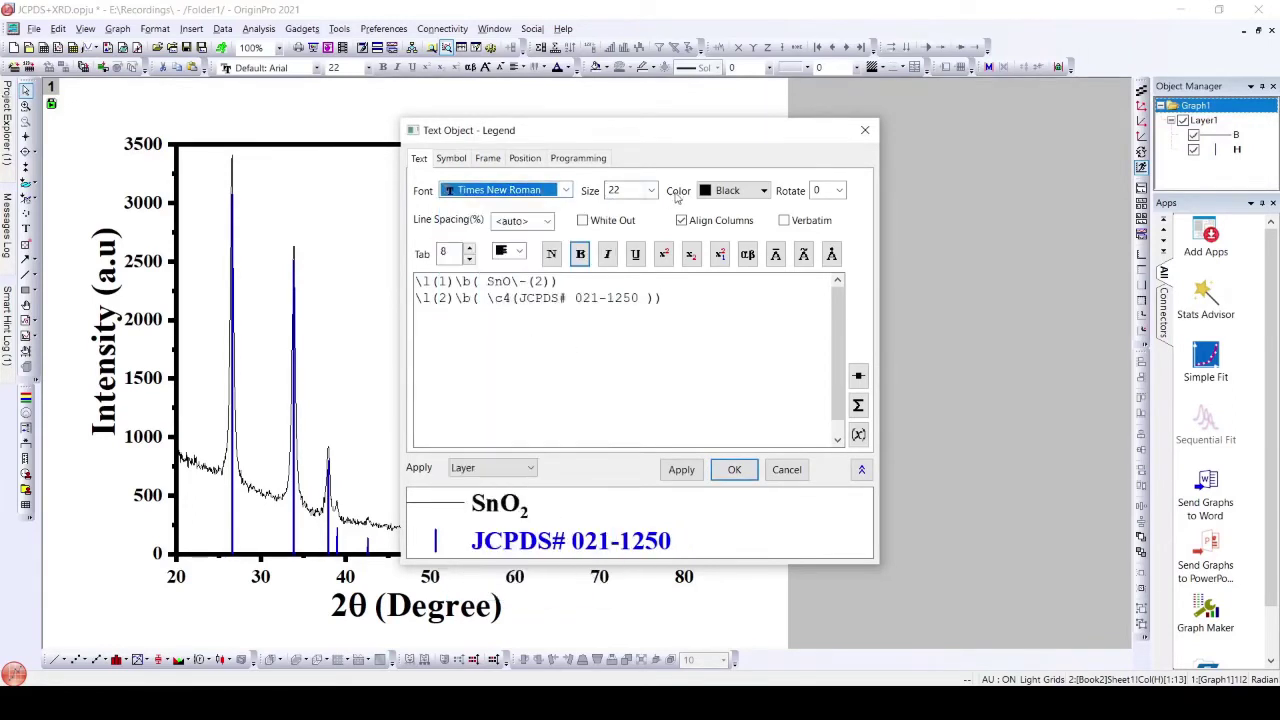
click(488, 158)
click(518, 186)
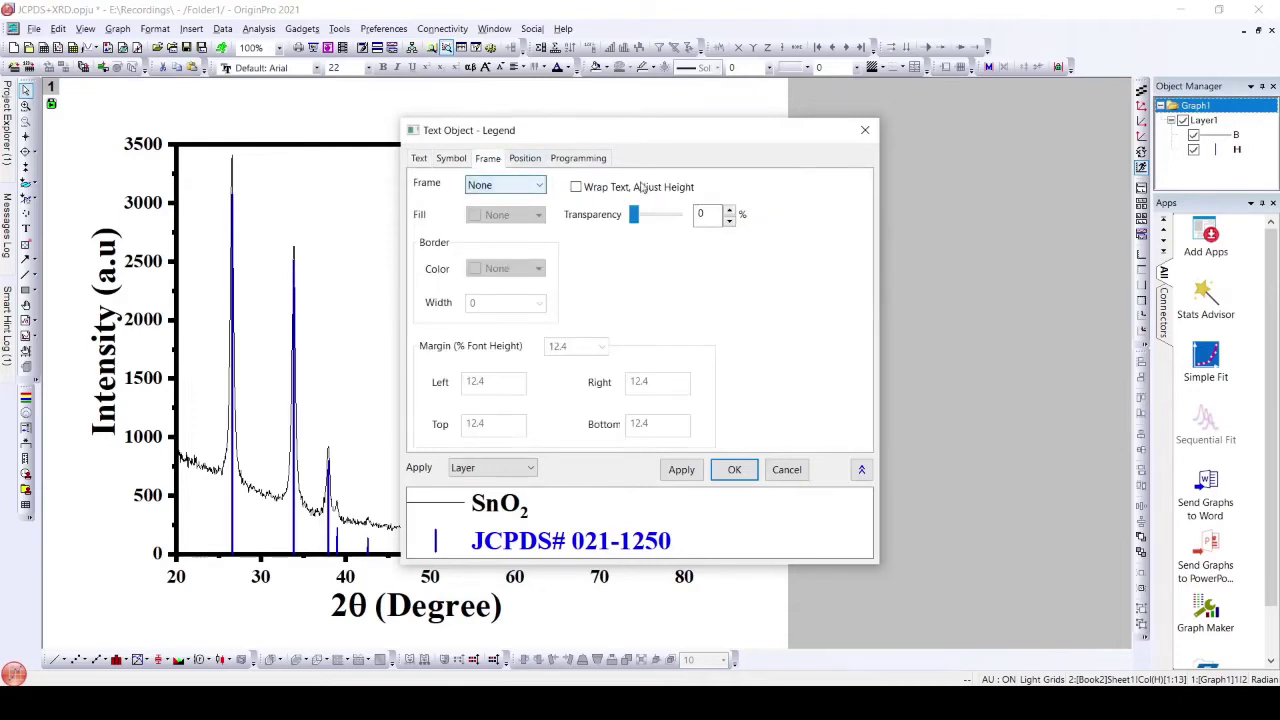
drag(680, 137, 1068, 87)
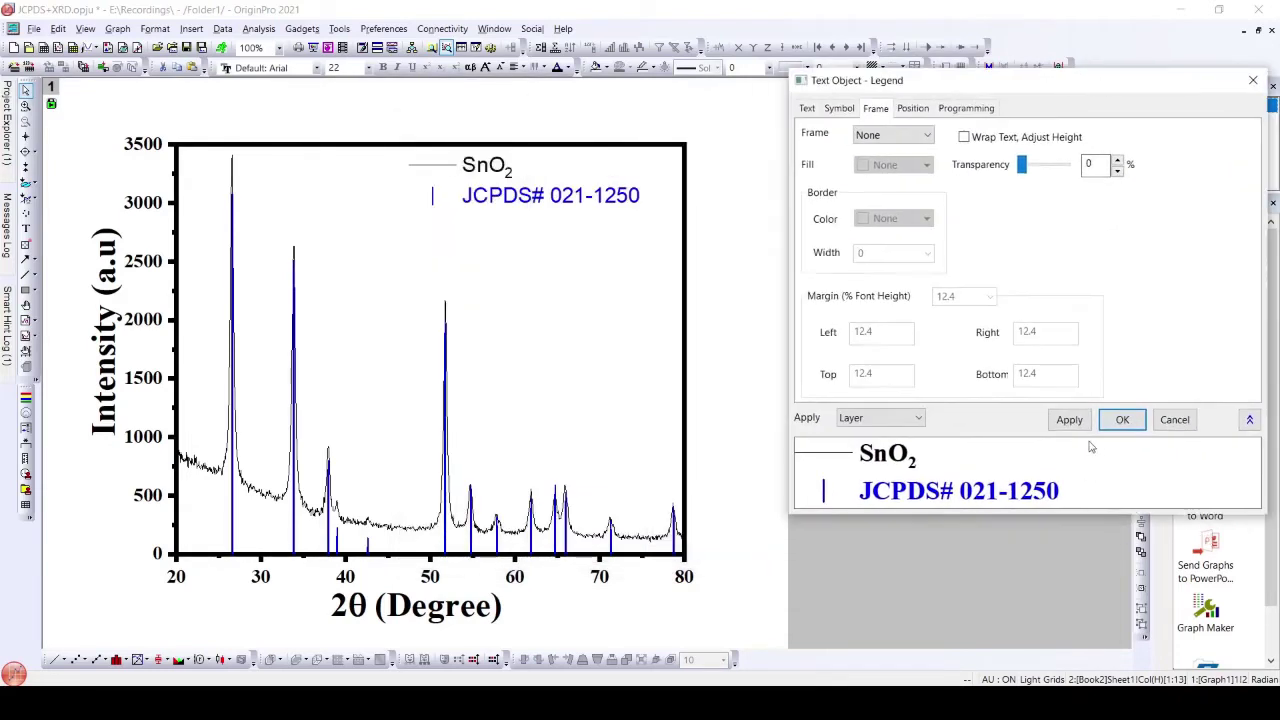
click(1068, 420)
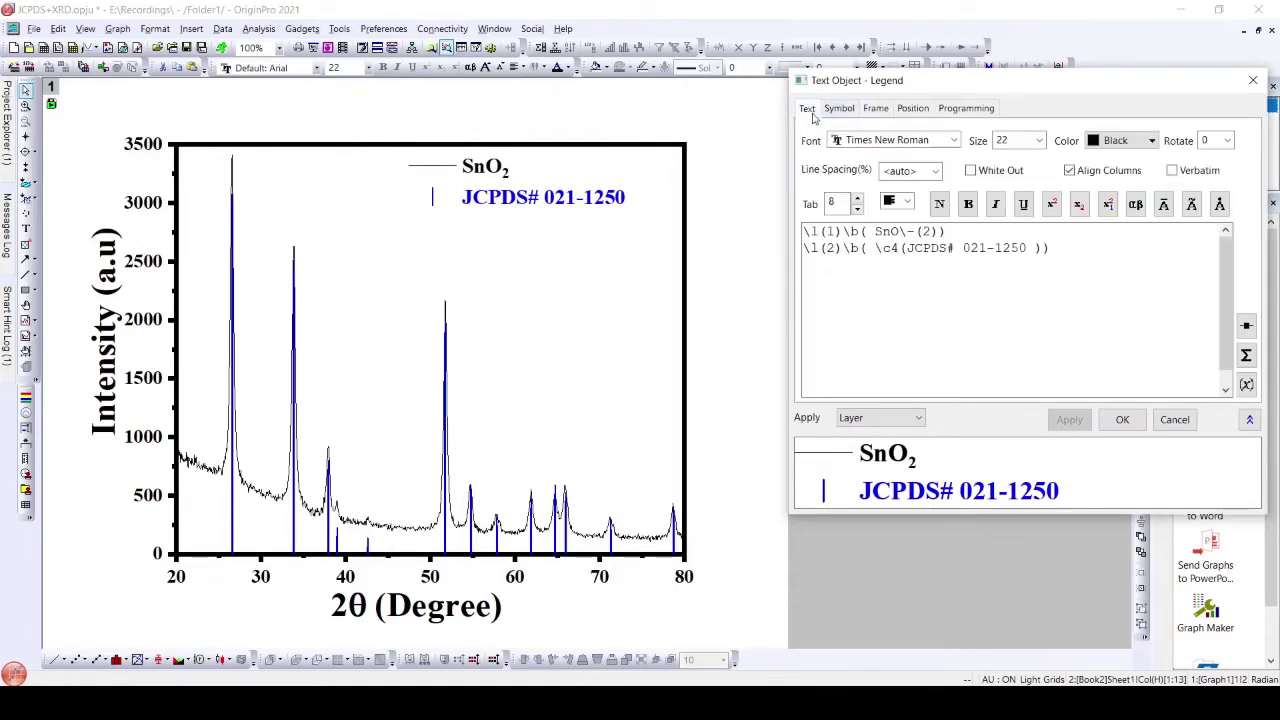
Set the legend text size to 28, after trying 36, and close properties
click(1039, 140)
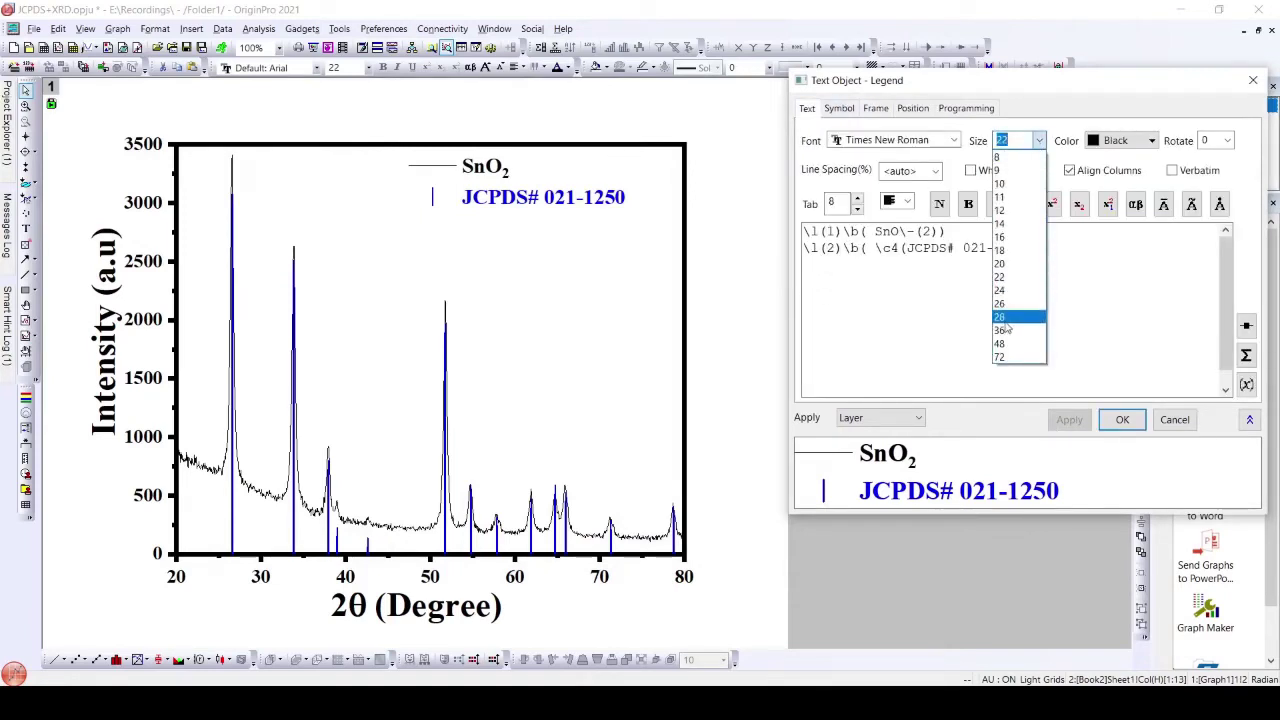
click(1006, 331)
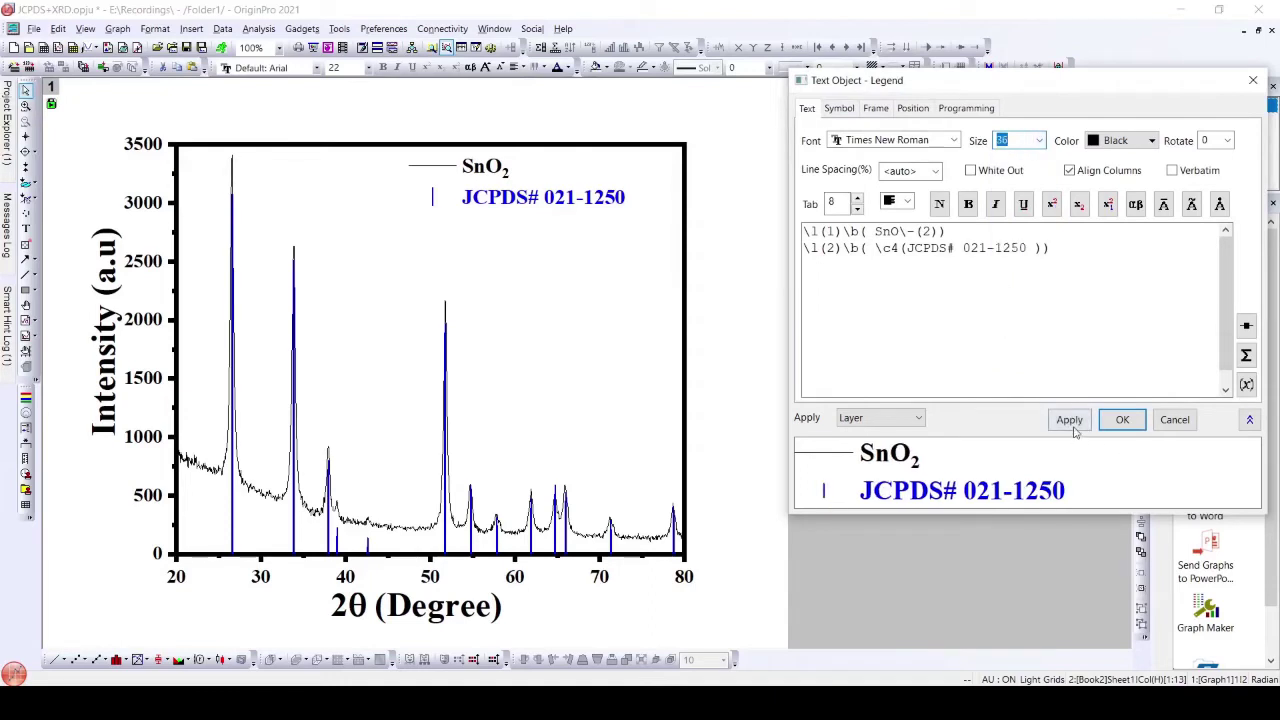
click(1069, 420)
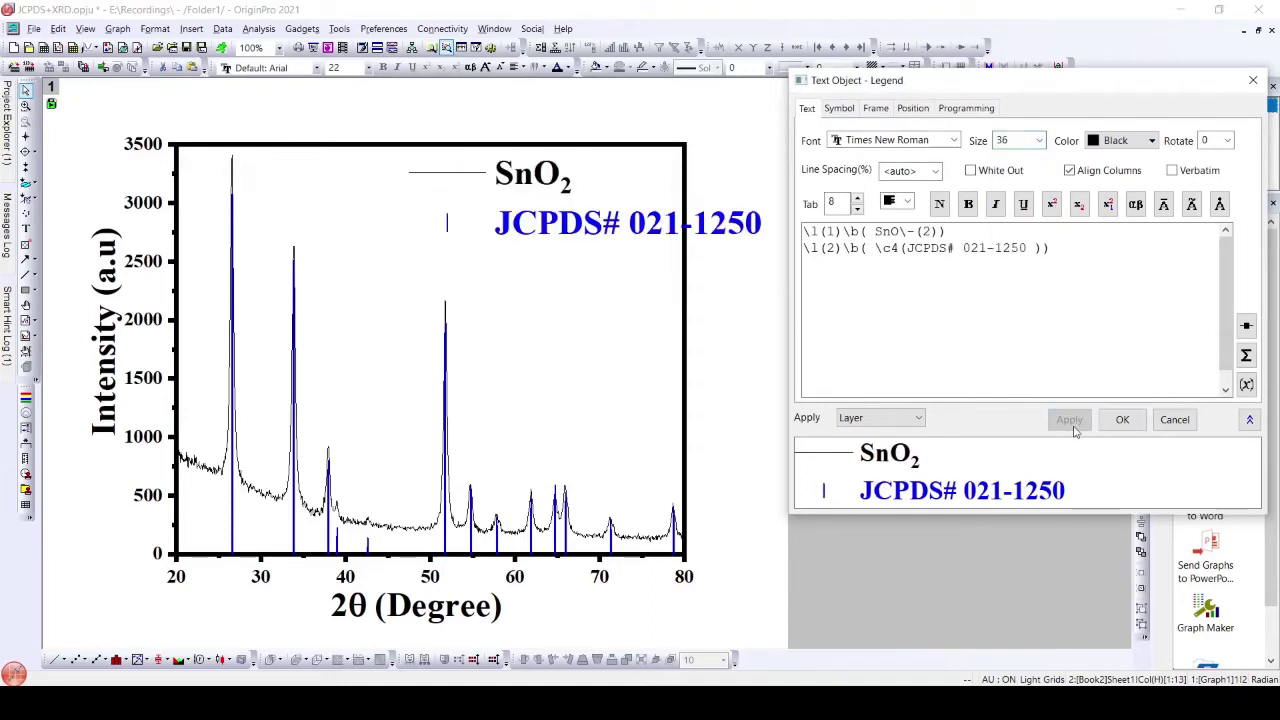
click(1039, 140)
click(1030, 317)
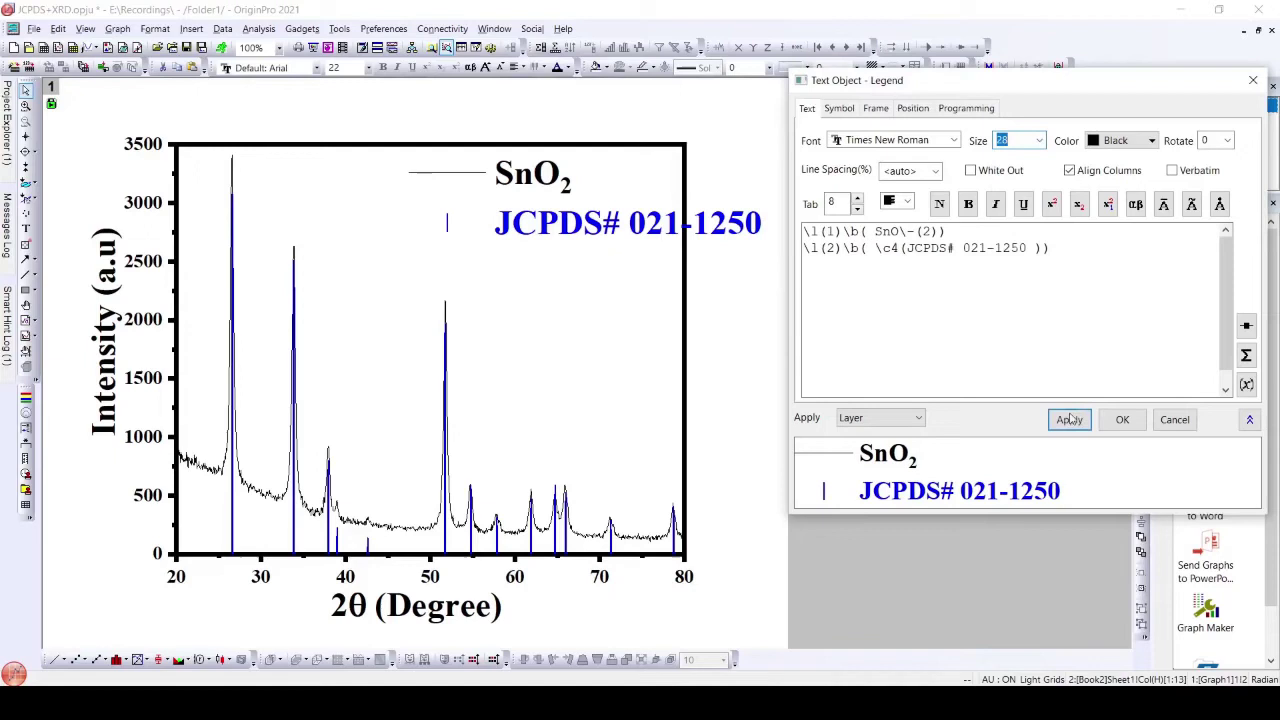
click(1069, 420)
click(1122, 420)
Move the legend slightly left inside the plot frame
click(600, 208)
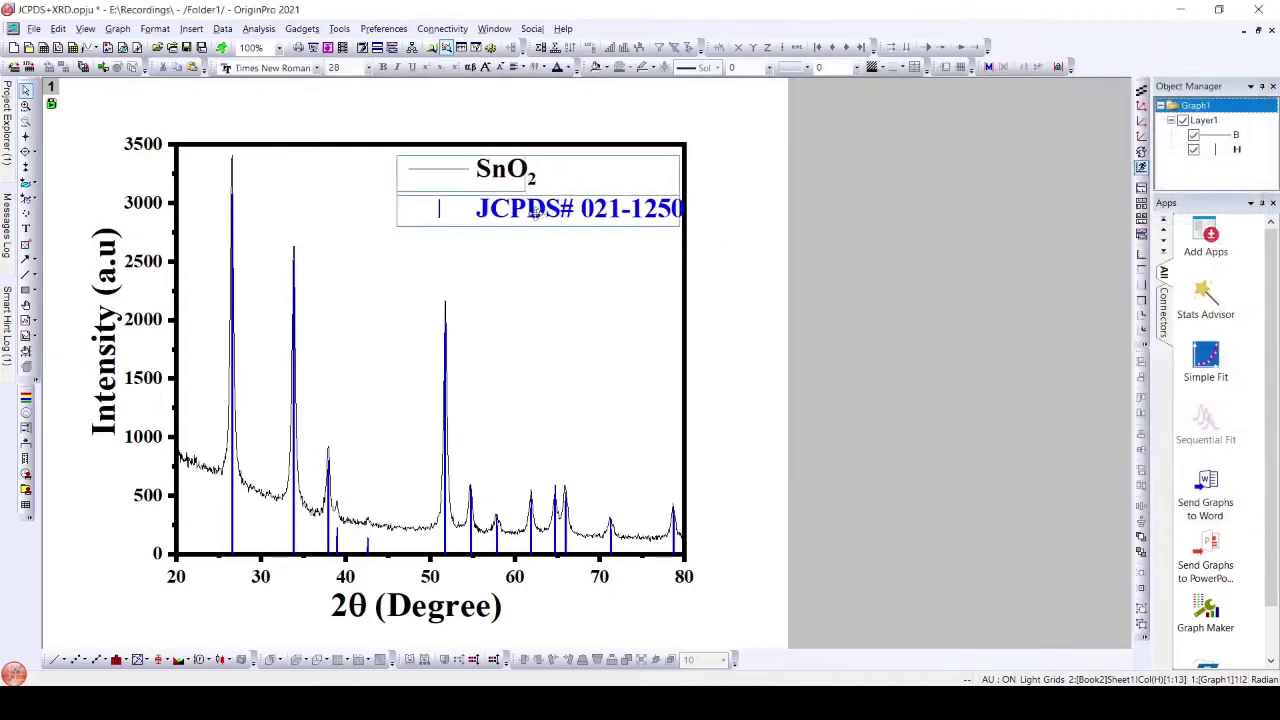
drag(600, 208, 568, 215)
click(724, 237)
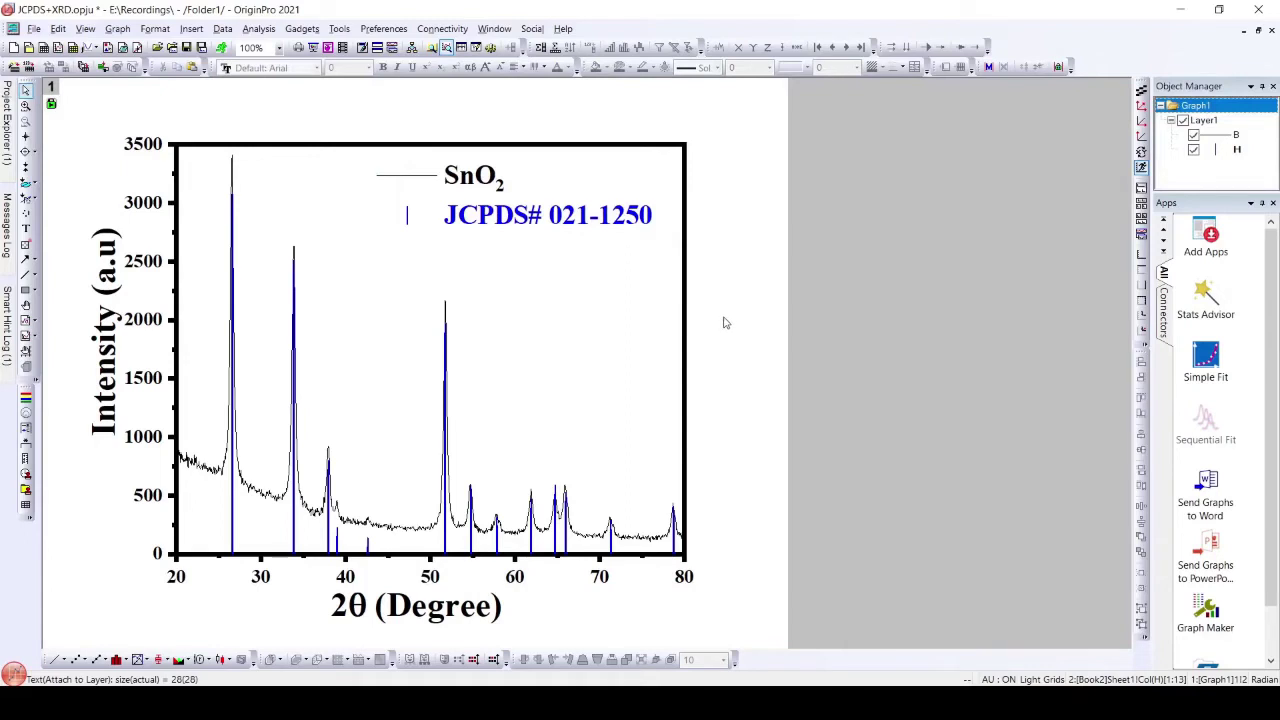
Set the SnO2 curve's line width to 3 in Plot Details and apply
double_click(217, 474)
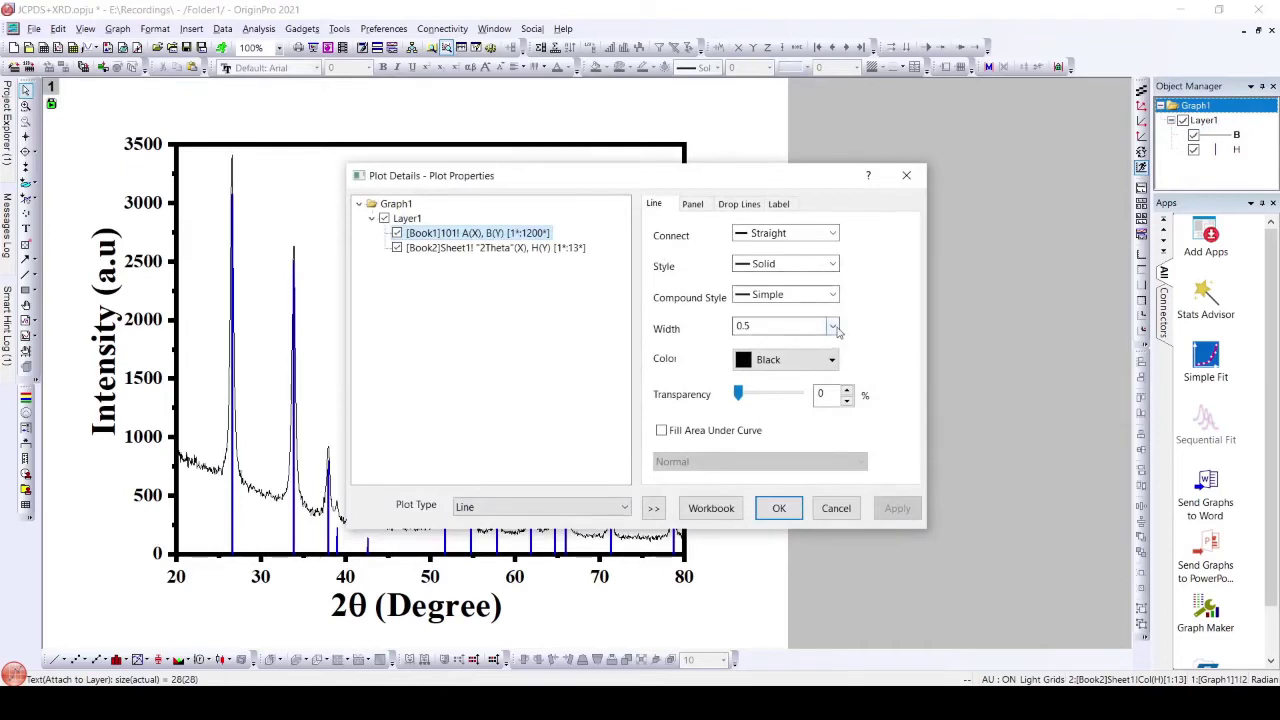
click(837, 330)
click(815, 425)
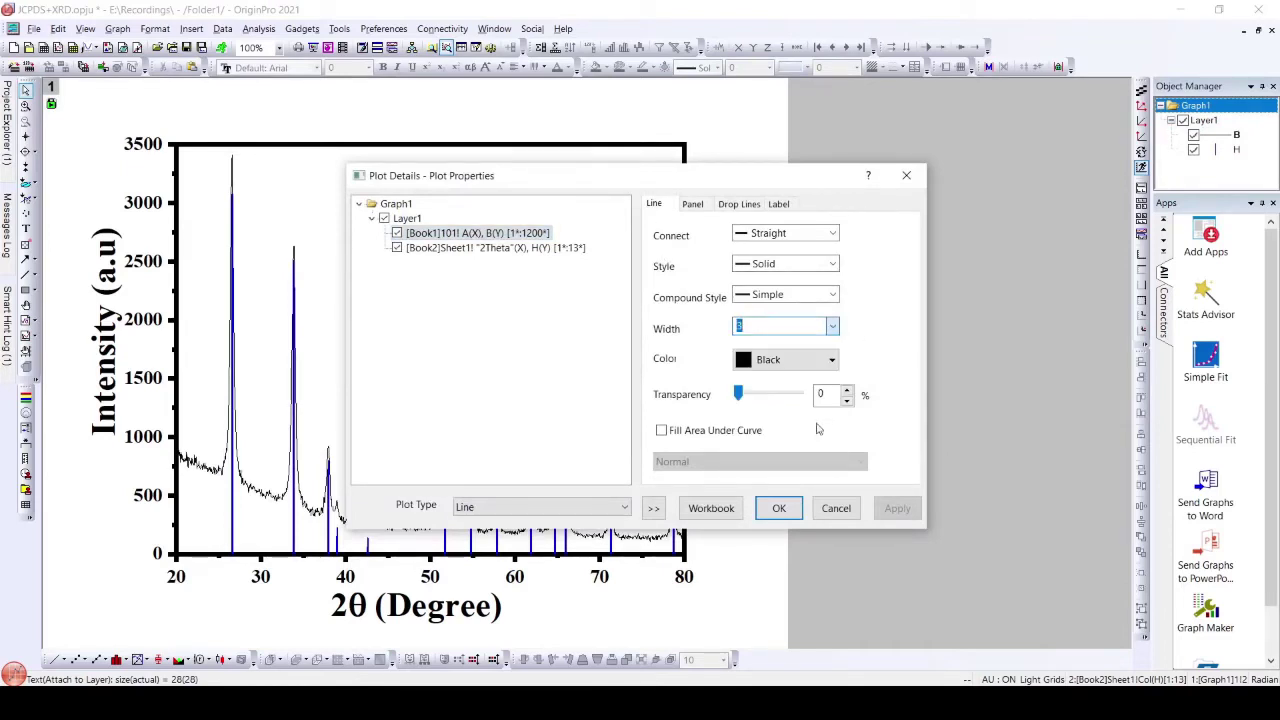
click(895, 512)
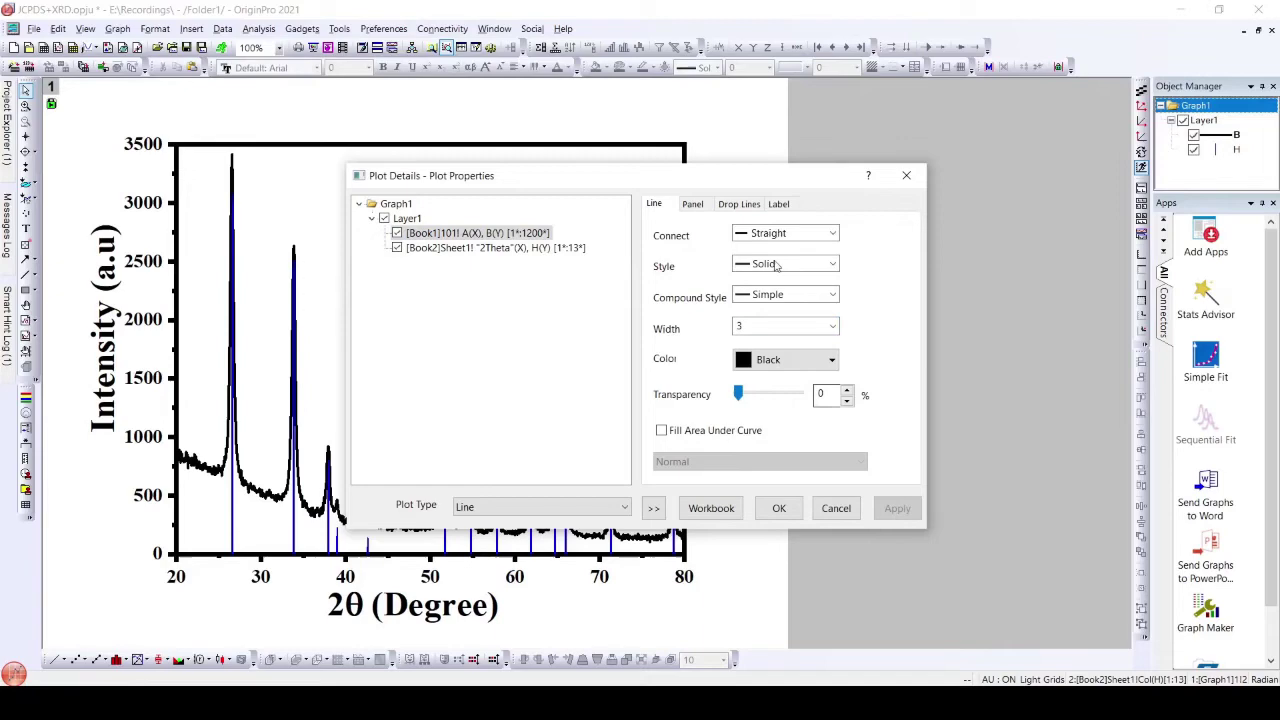
drag(740, 183, 968, 111)
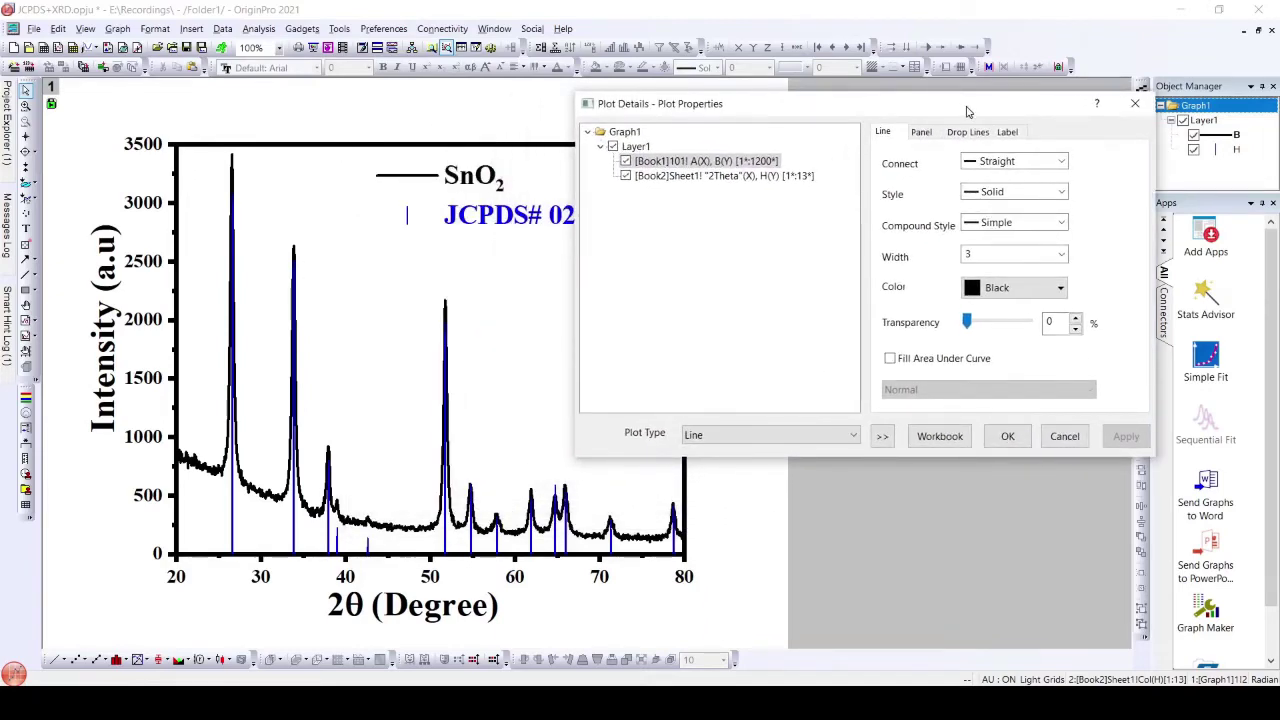
drag(968, 111, 967, 112)
Color the JCPDS plot's symbols and drop lines red
click(812, 176)
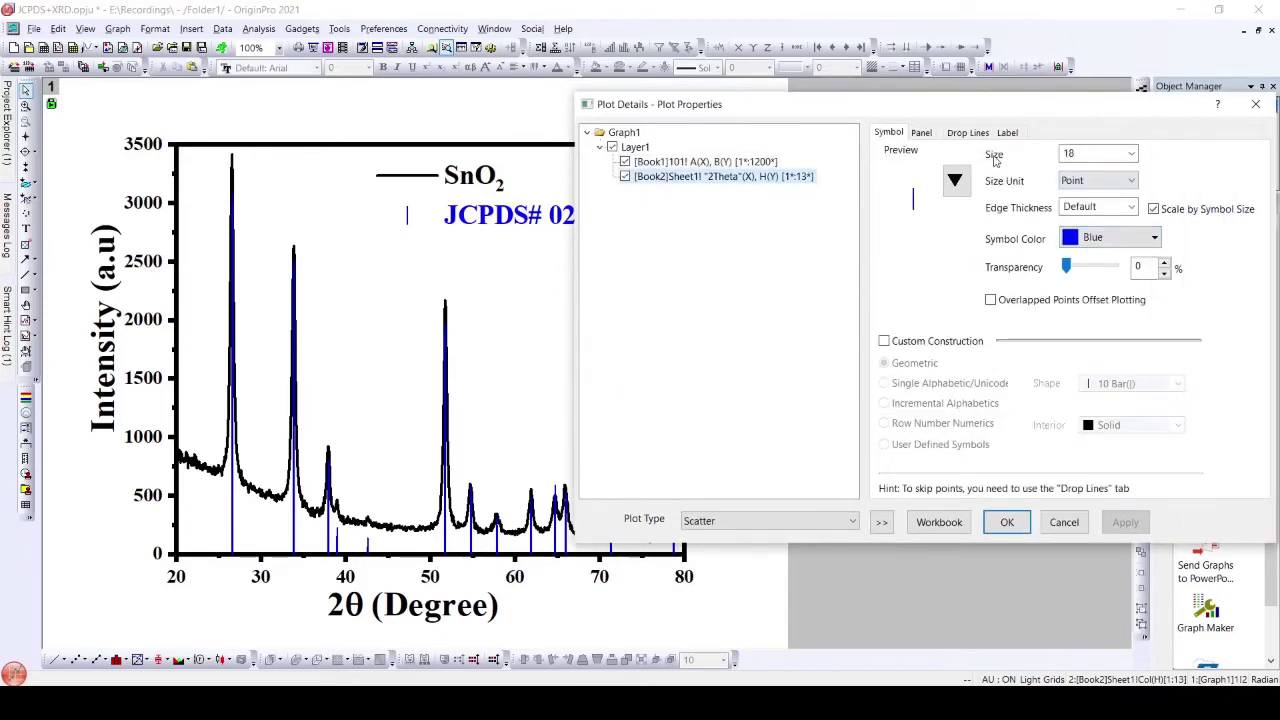
click(1117, 239)
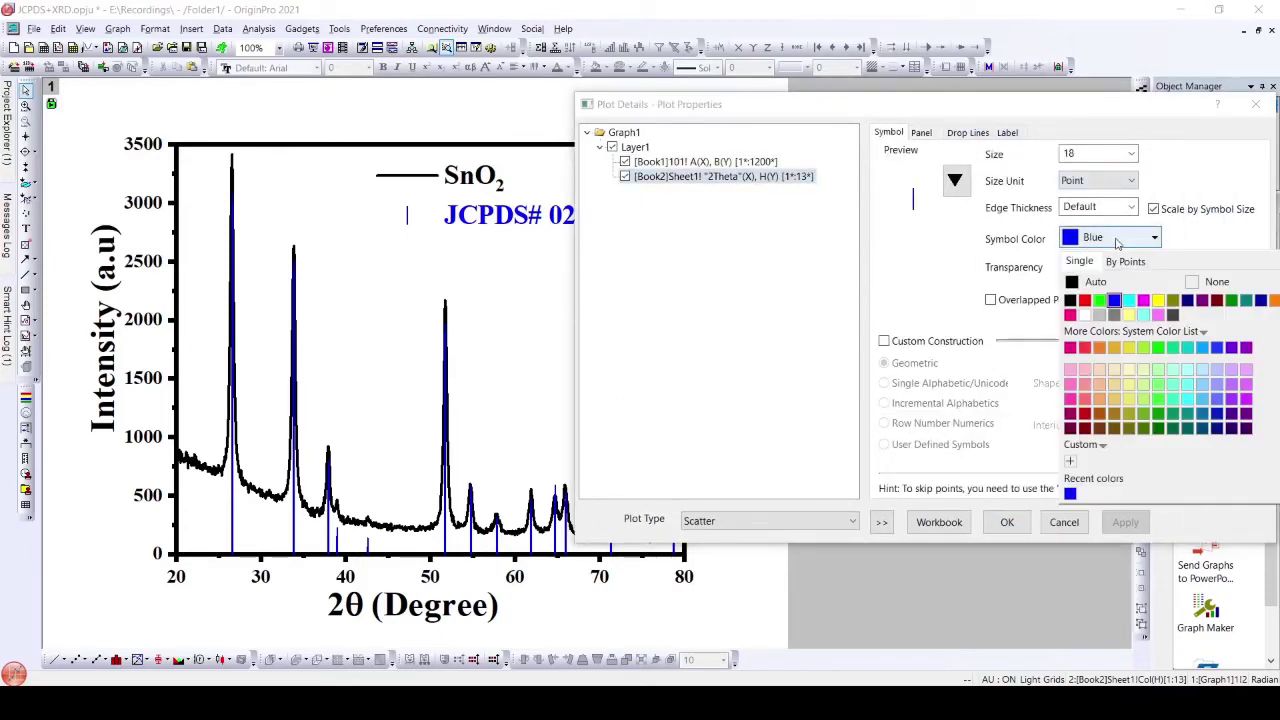
click(1085, 302)
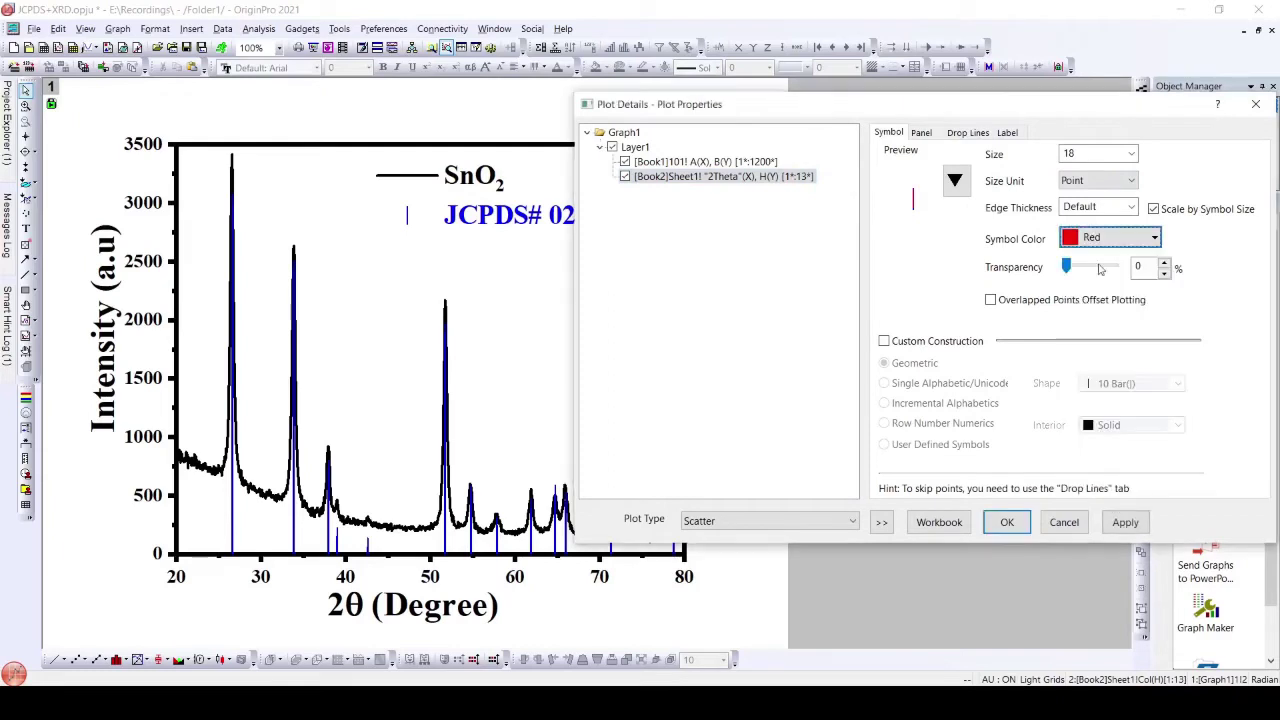
click(967, 132)
click(1080, 260)
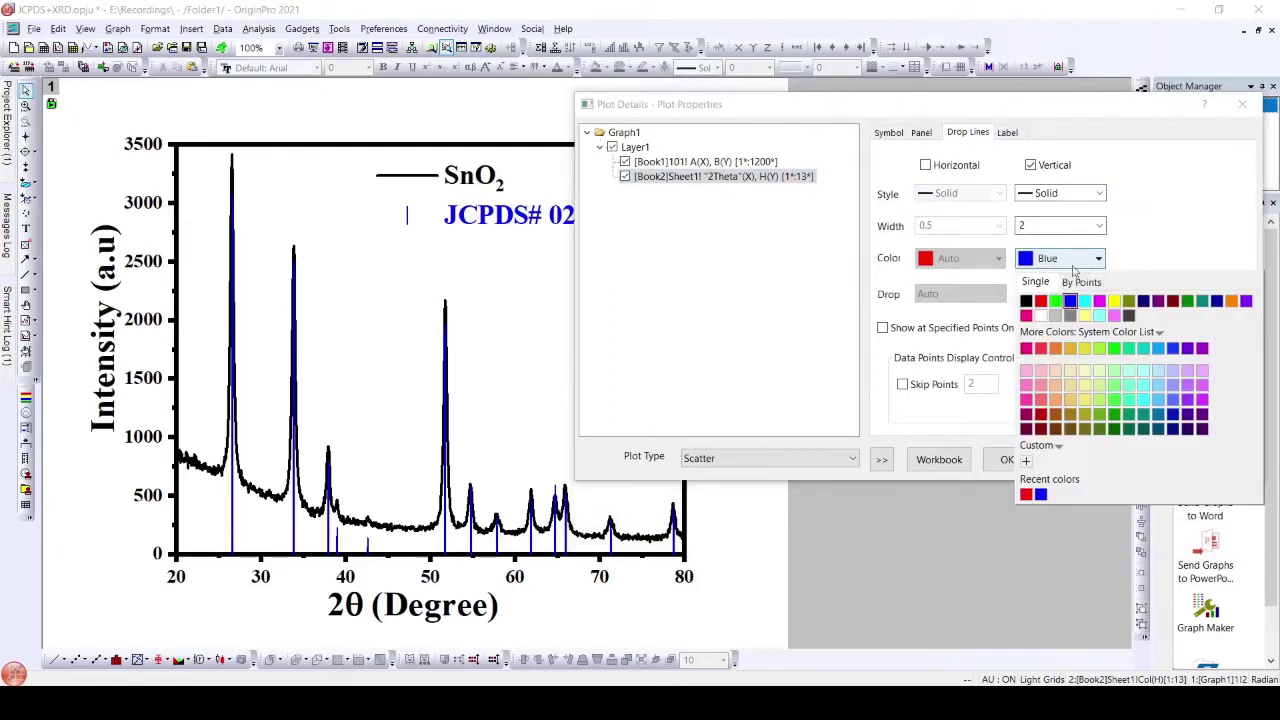
click(1044, 305)
click(1128, 462)
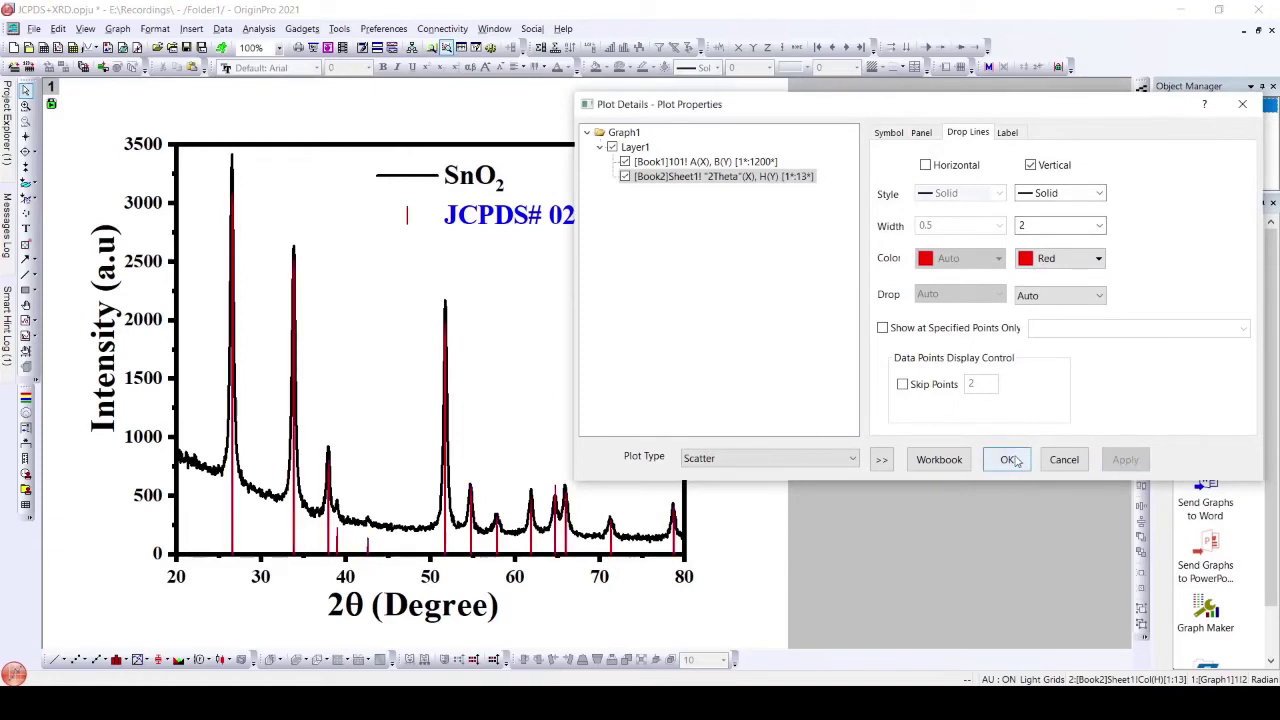
click(1007, 461)
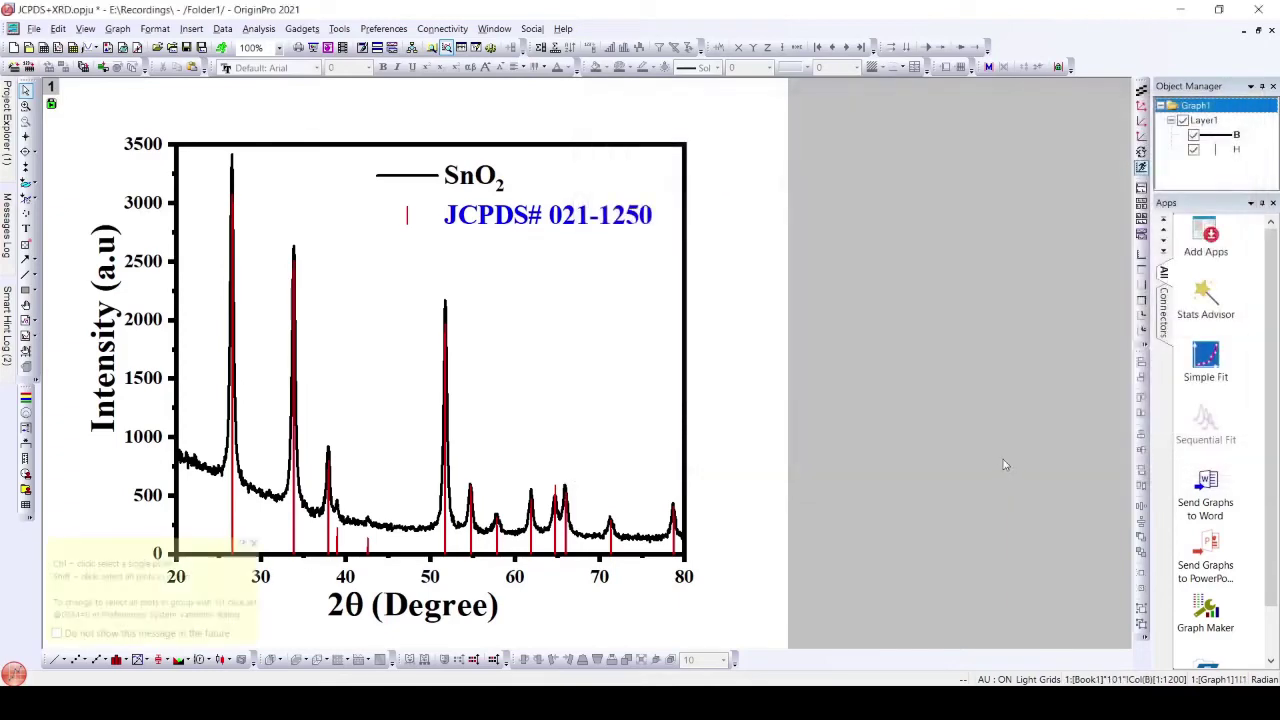
Change the JCPDS# 021-1250 legend line's colour code to \c2 for red
click(508, 229)
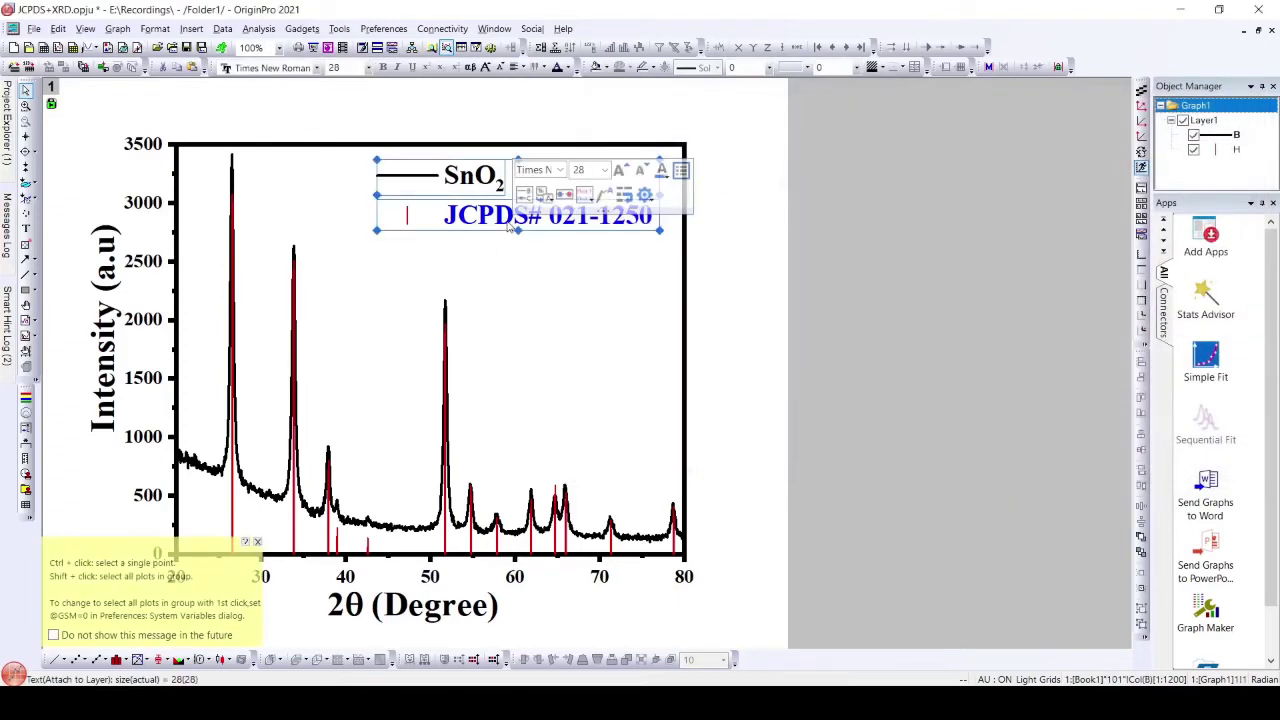
right_click(510, 228)
click(560, 462)
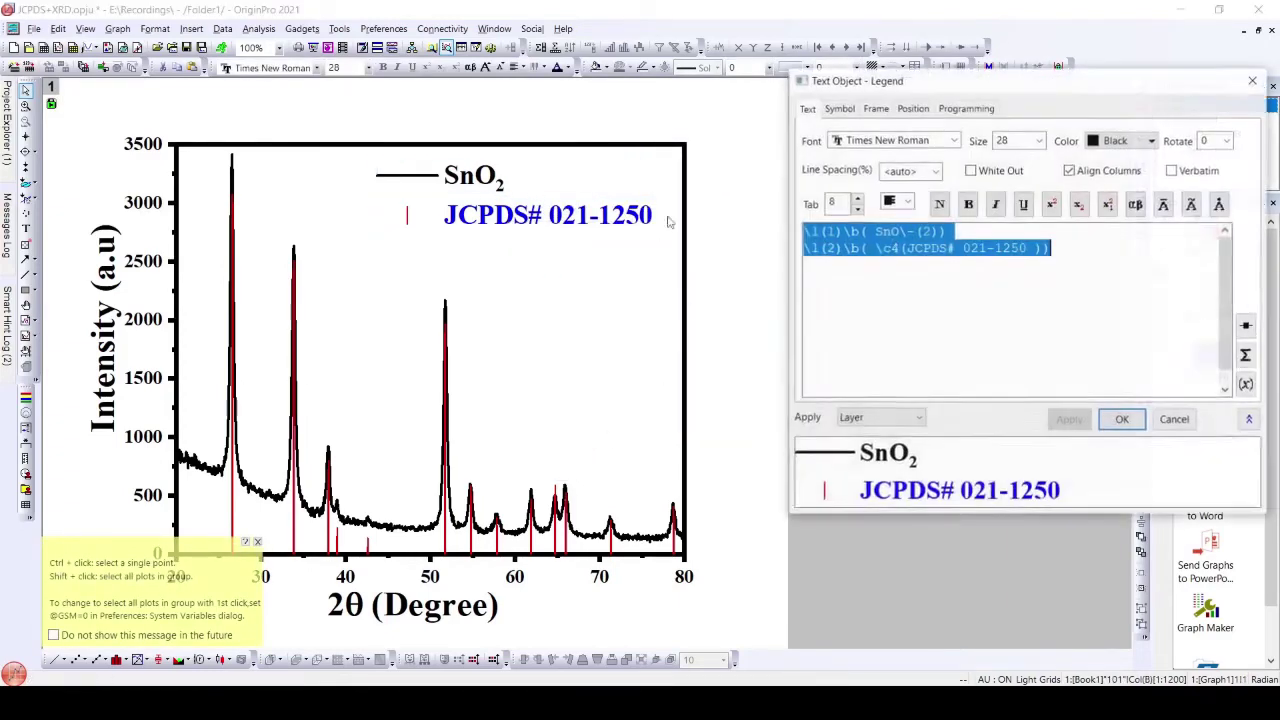
click(1063, 253)
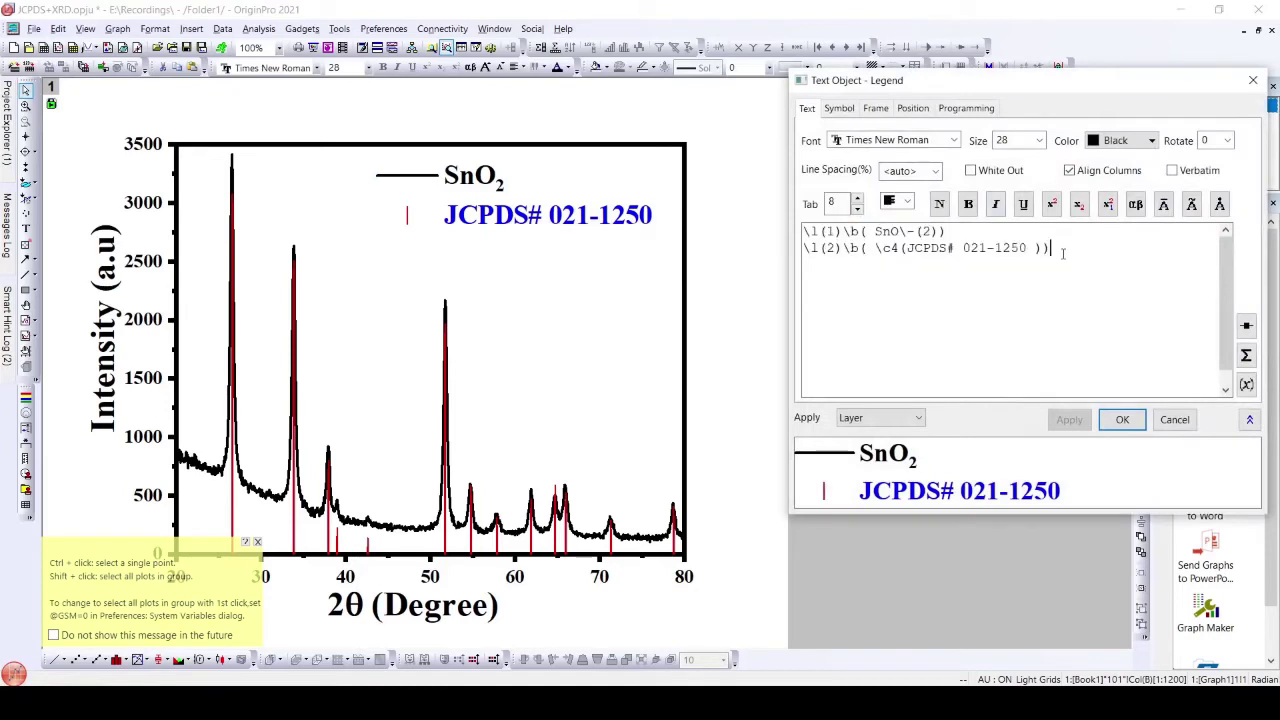
drag(888, 249, 897, 255)
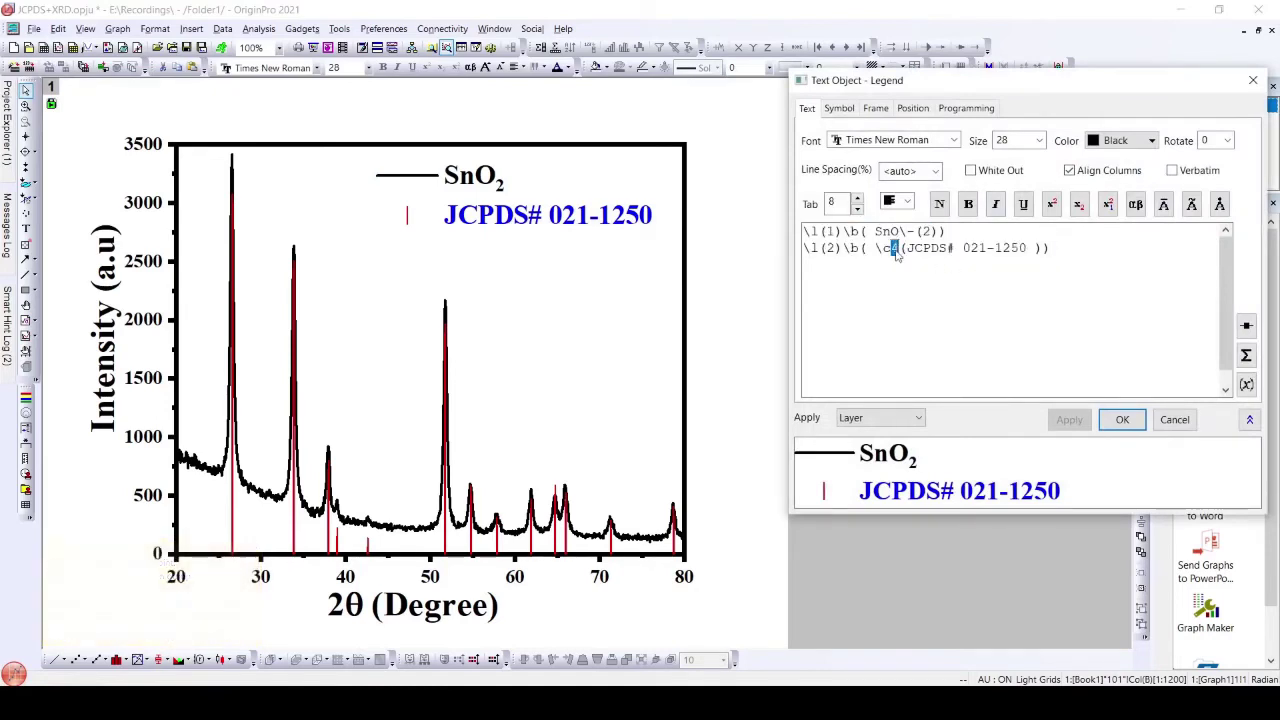
text(3)
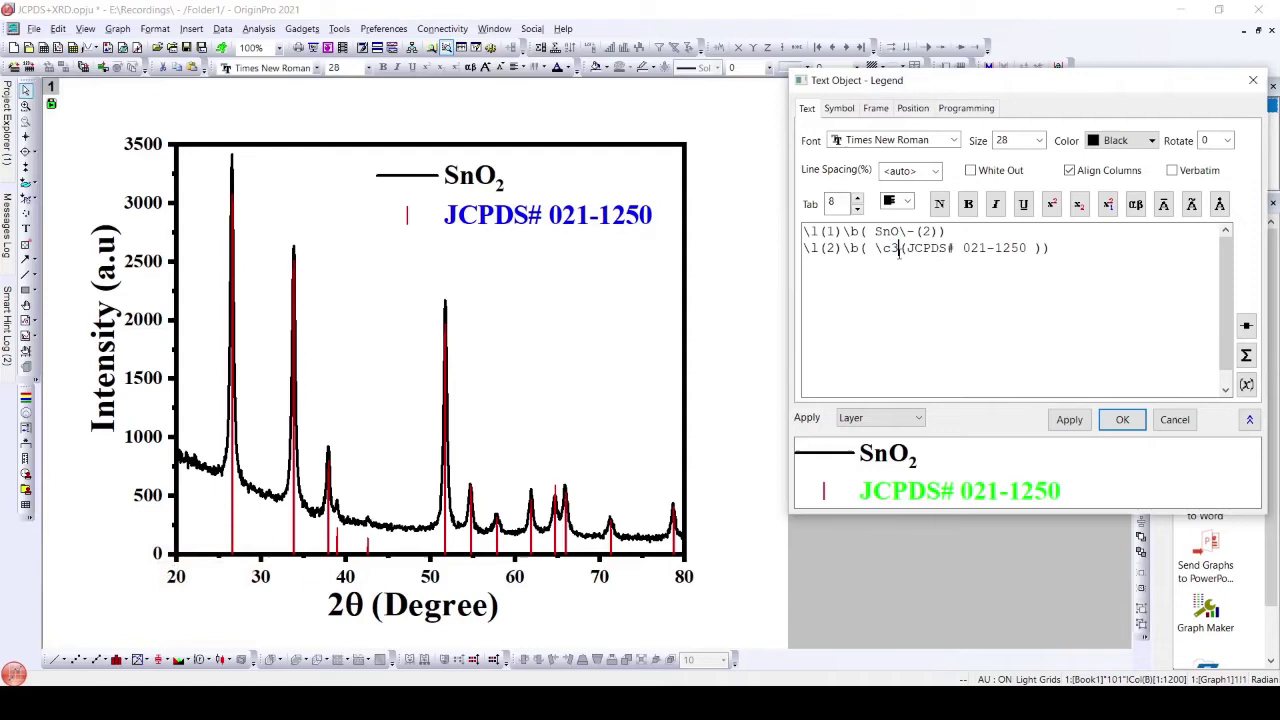
drag(899, 250, 891, 248)
text(2)
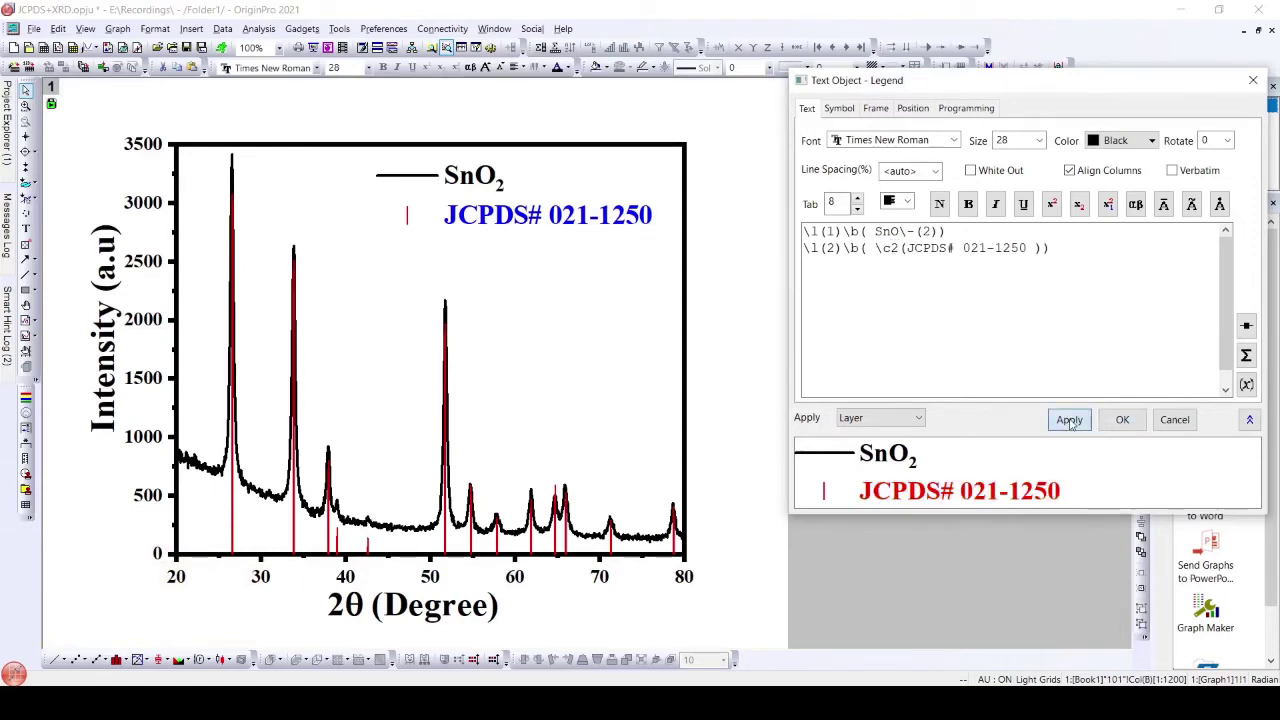
click(1127, 424)
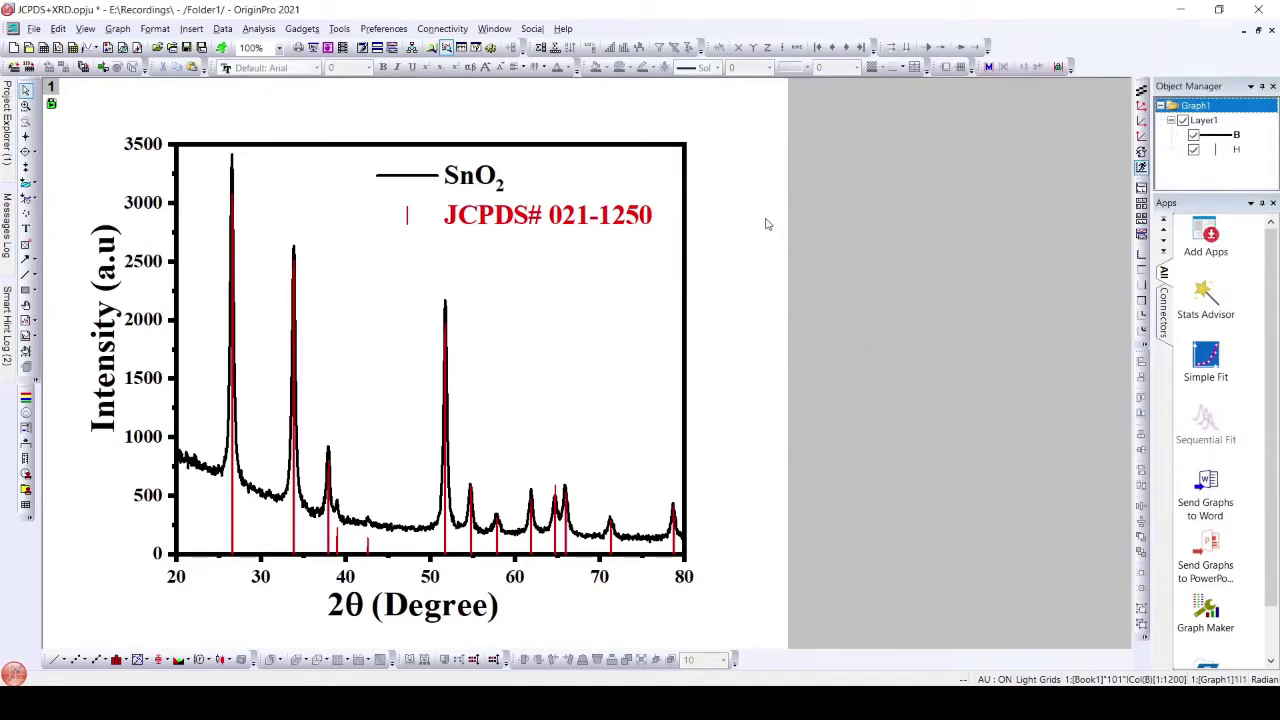
From the page's context menu, start Export Graphs as a Tag Image File of the active page only
right_click(718, 186)
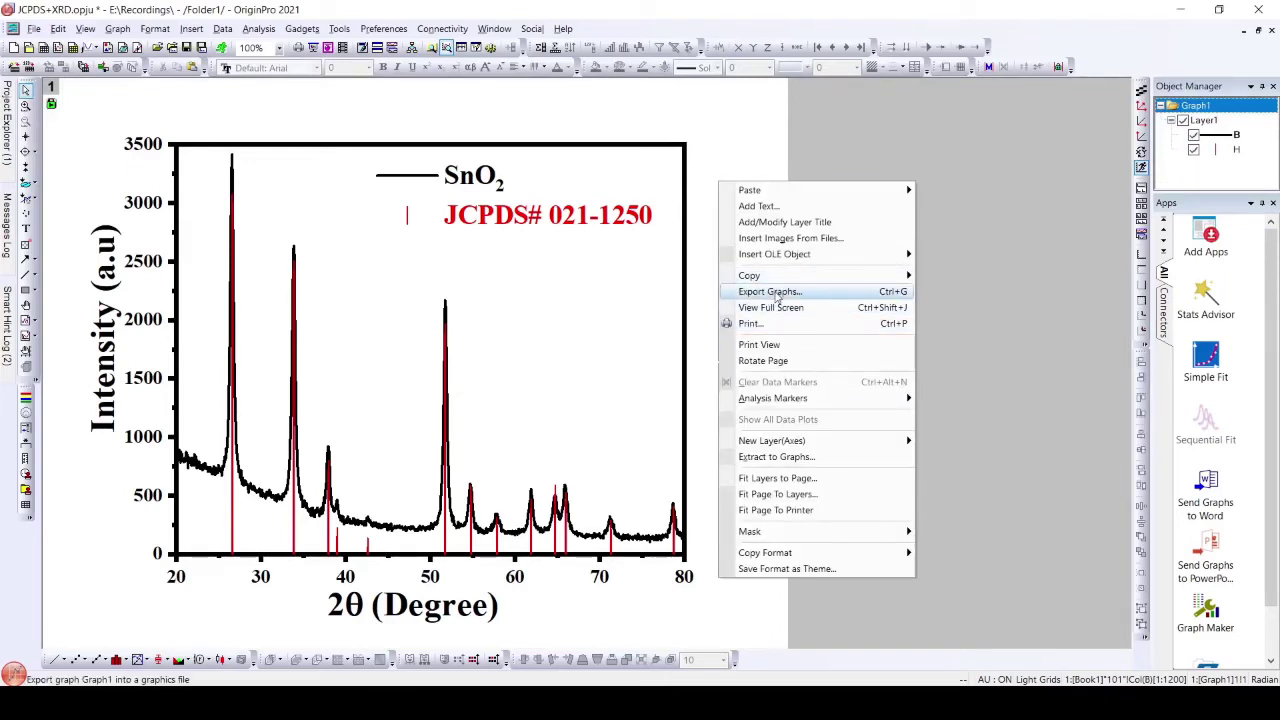
click(776, 293)
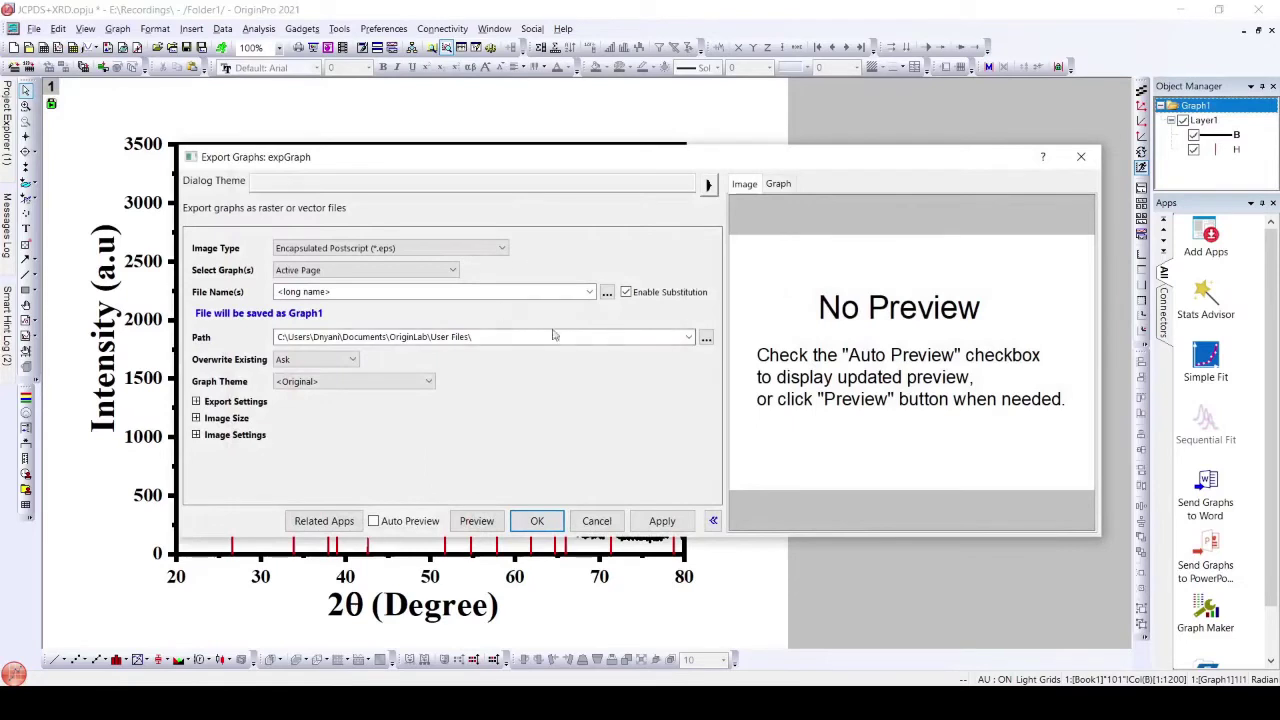
click(501, 249)
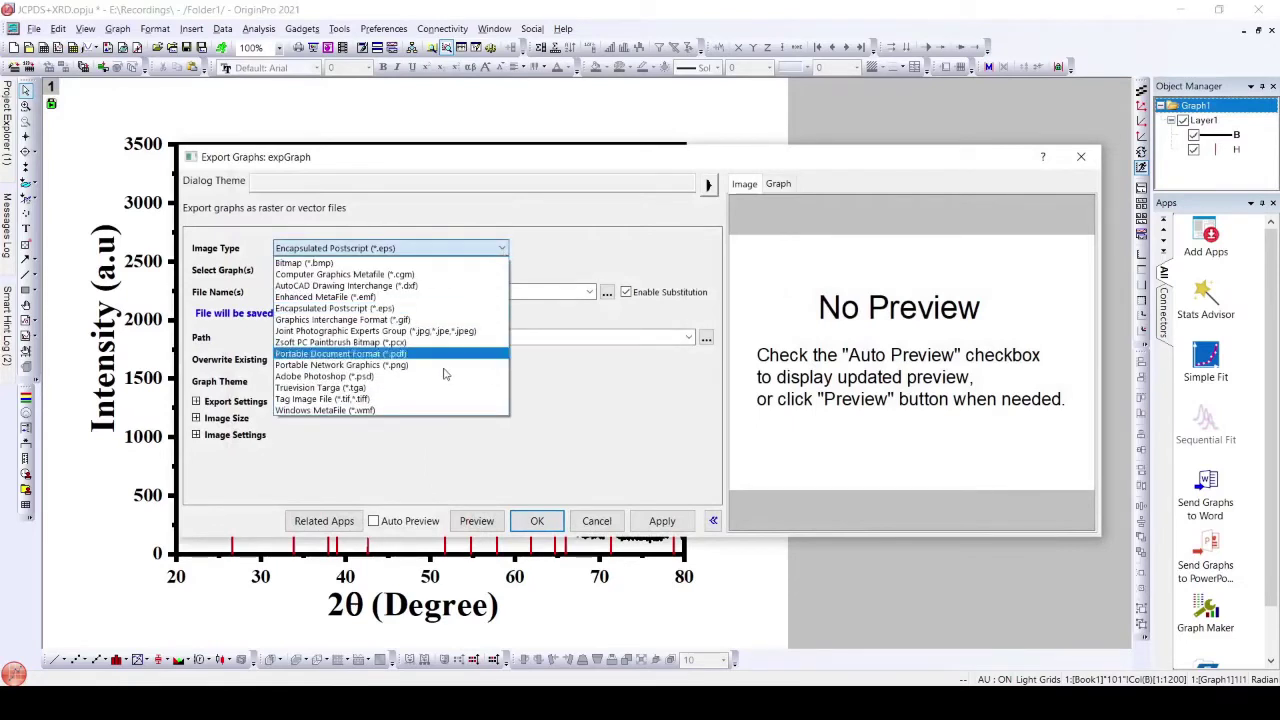
click(430, 400)
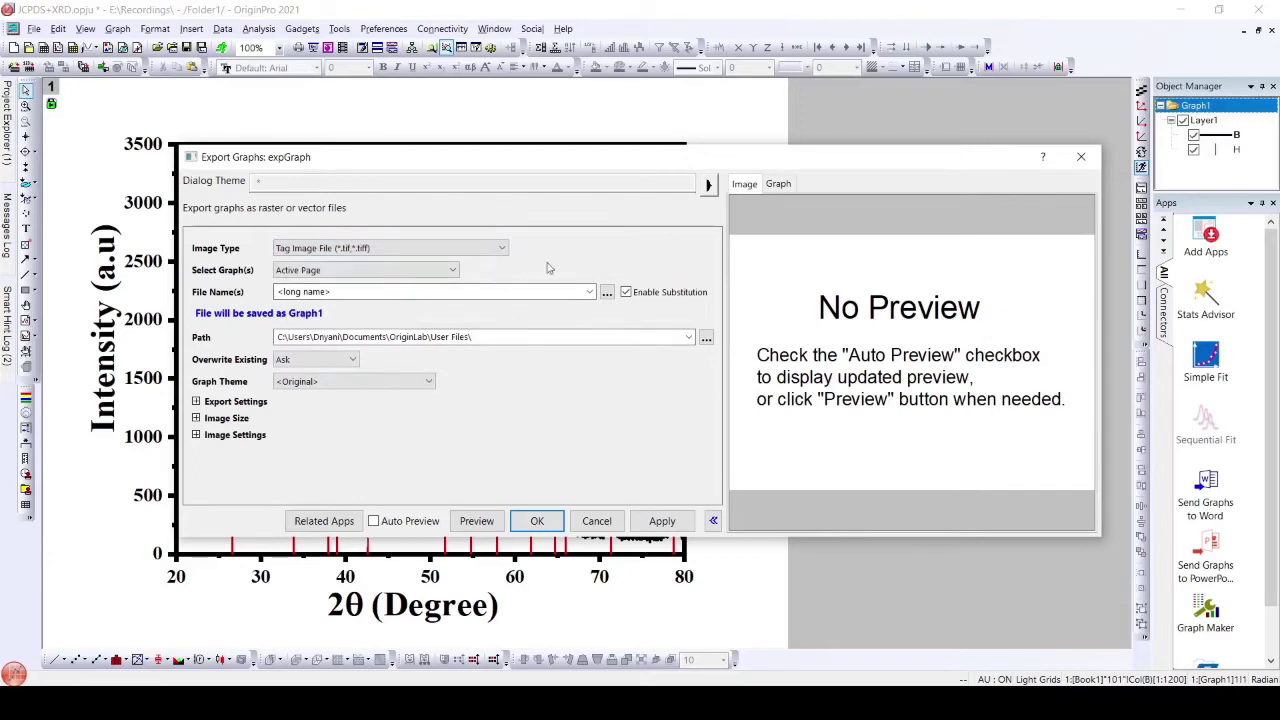
click(436, 271)
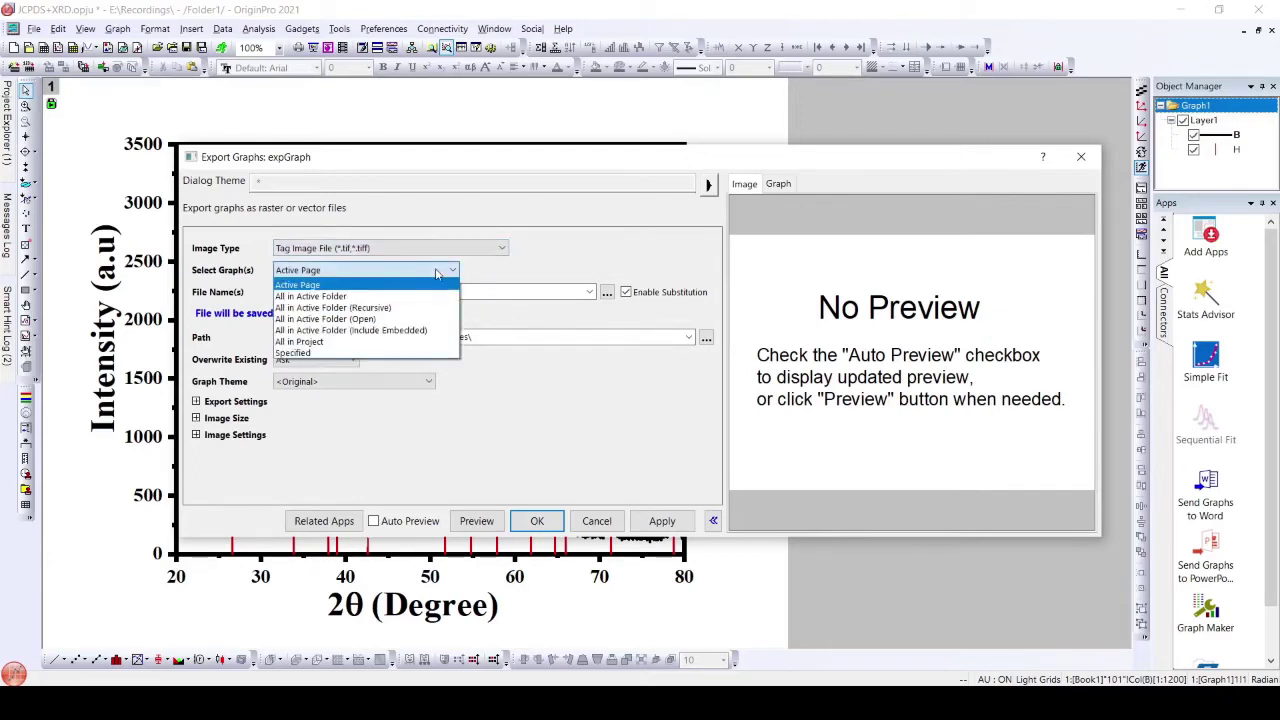
click(430, 284)
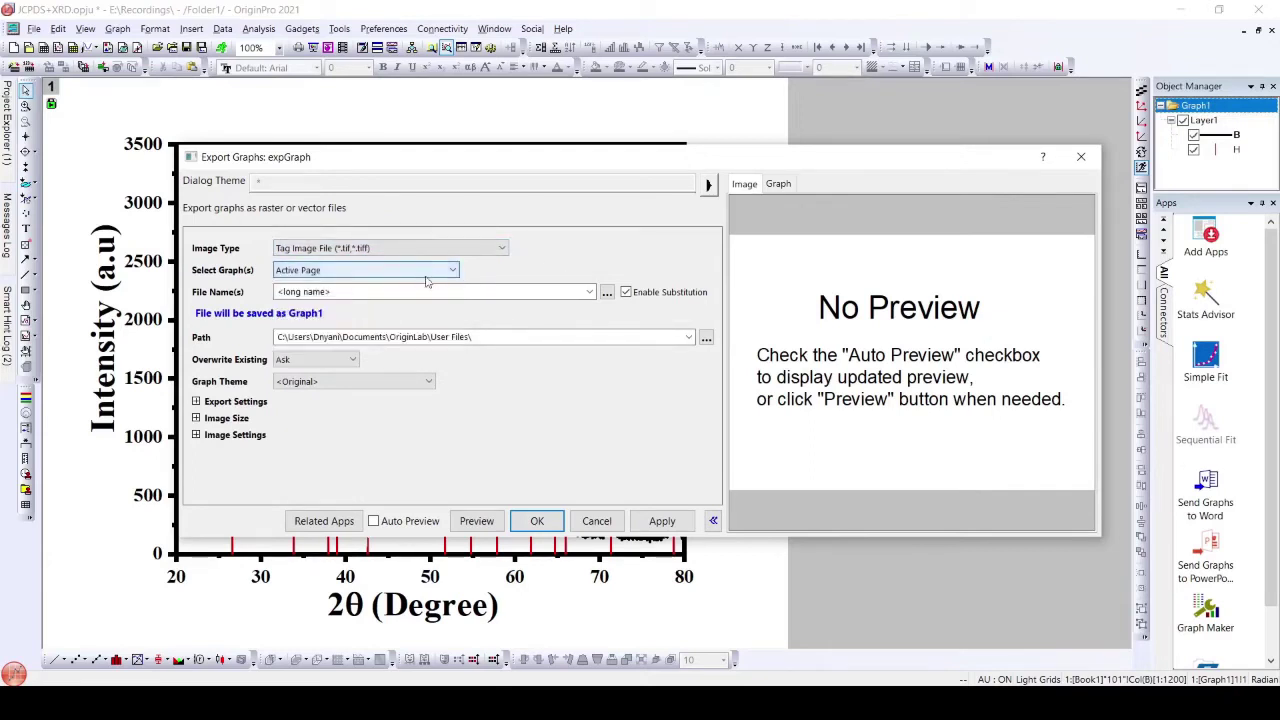
Turn on Auto Preview and expand the Export Settings section
click(373, 521)
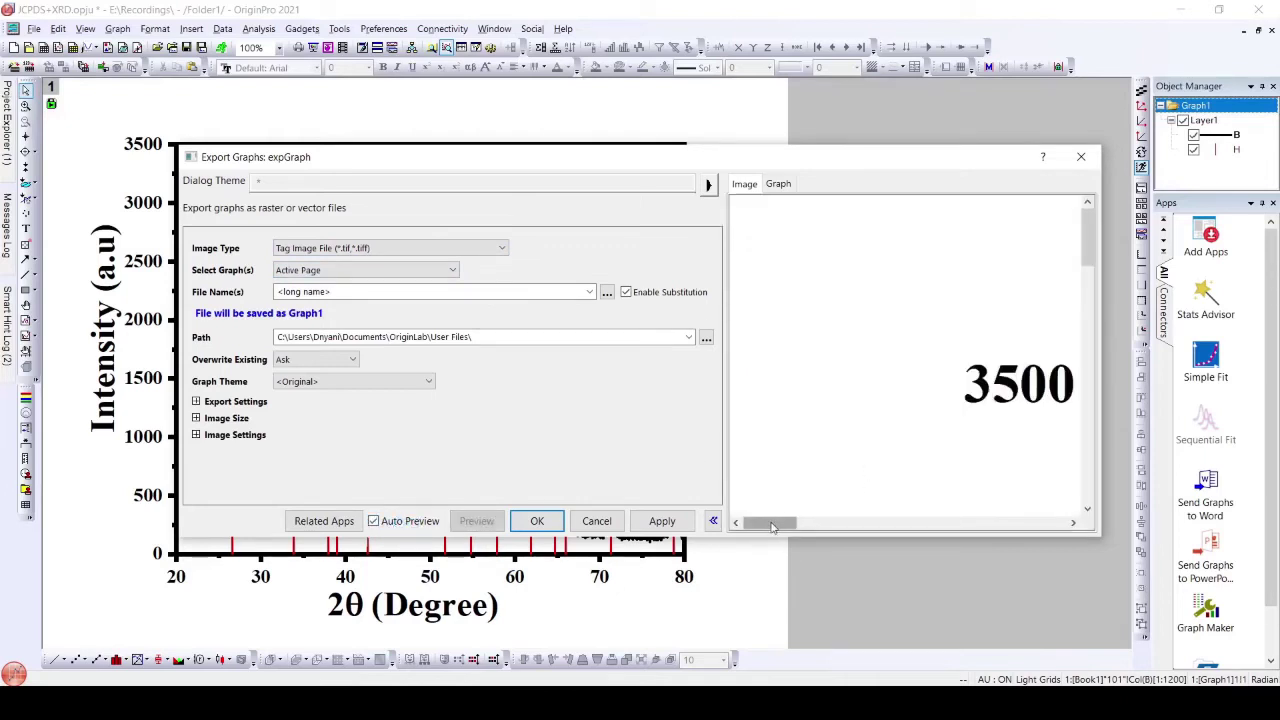
drag(782, 521, 800, 521)
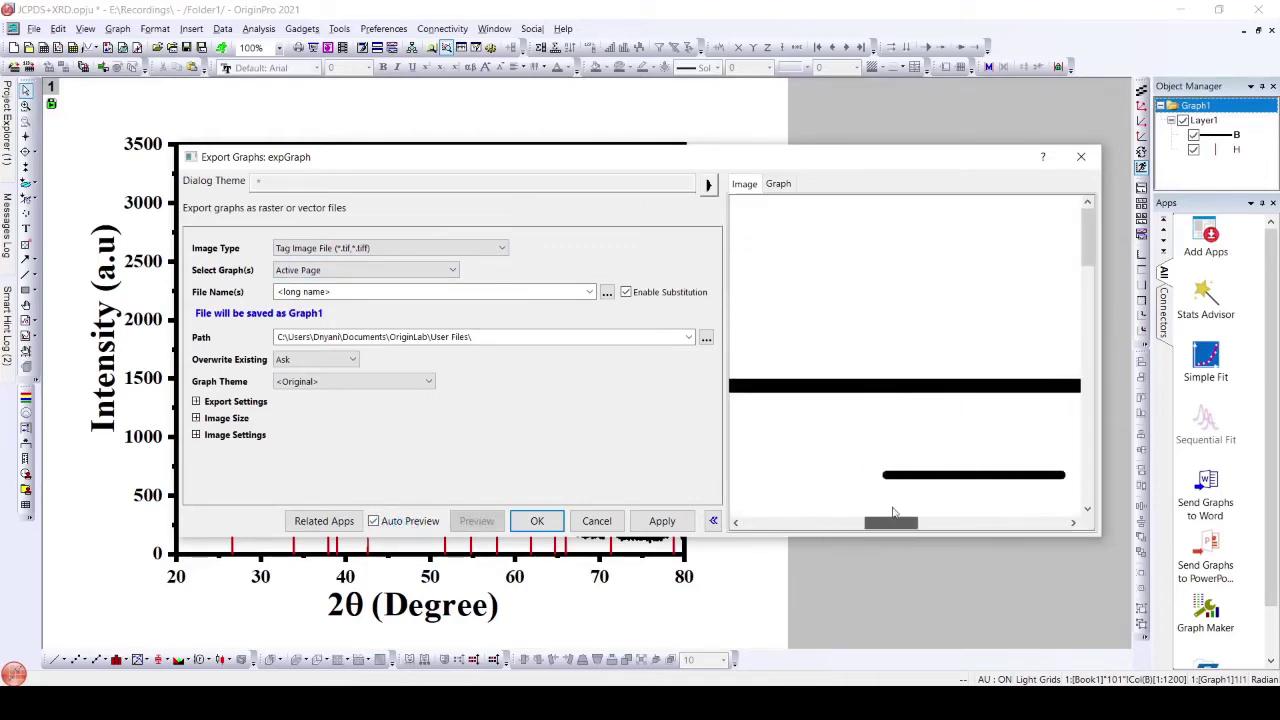
click(778, 184)
click(742, 186)
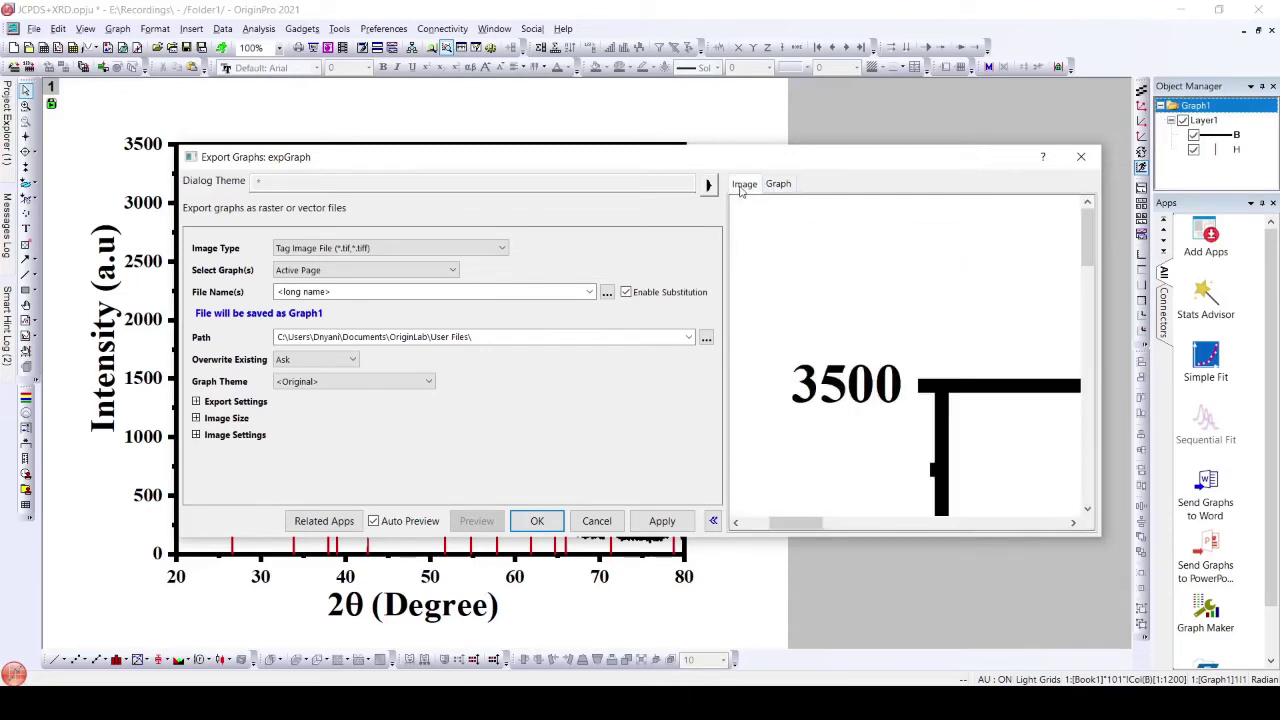
click(196, 402)
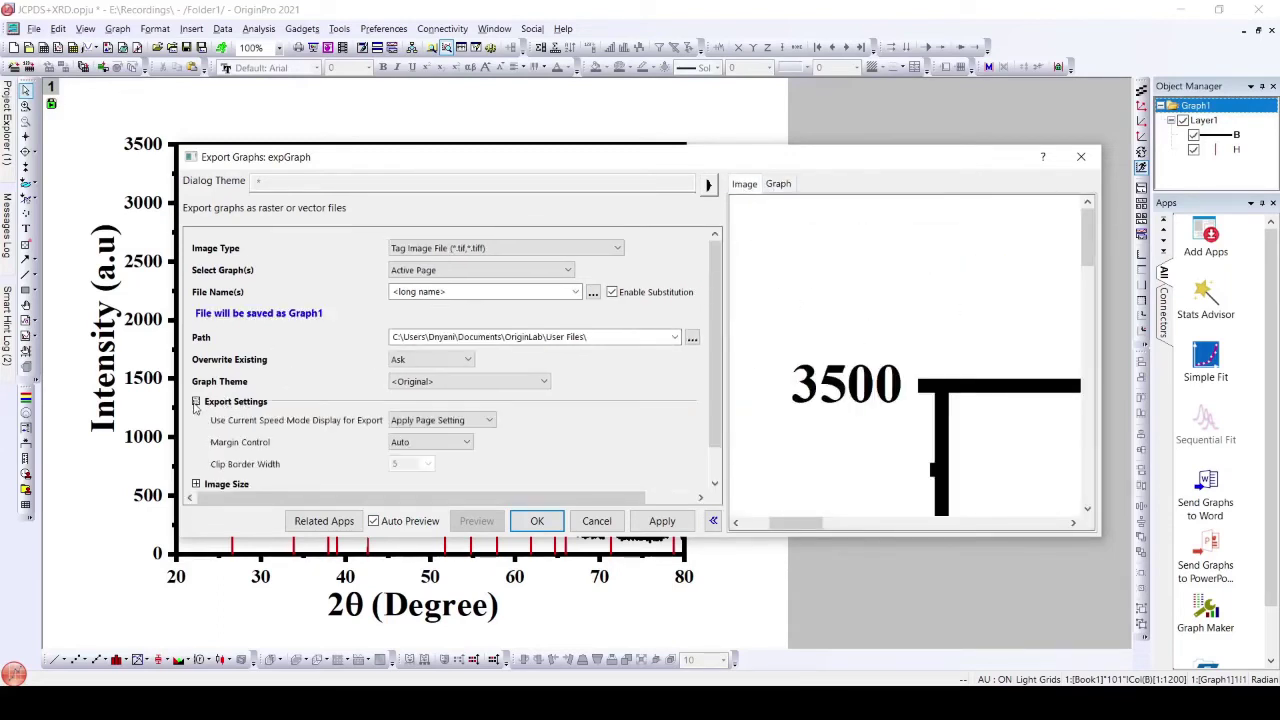
Set the export Path to New Volume (E:) > Recordings using the folder browser
drag(535, 163, 520, 105)
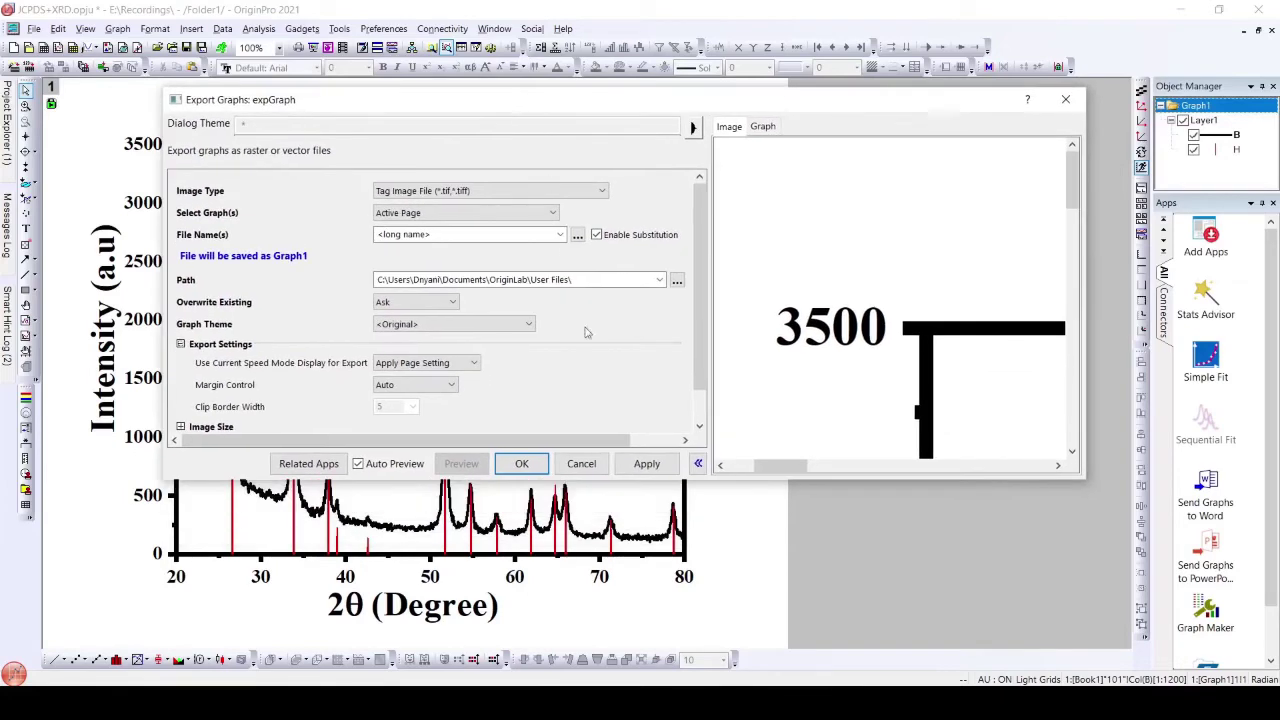
scroll(698, 258, down, 1)
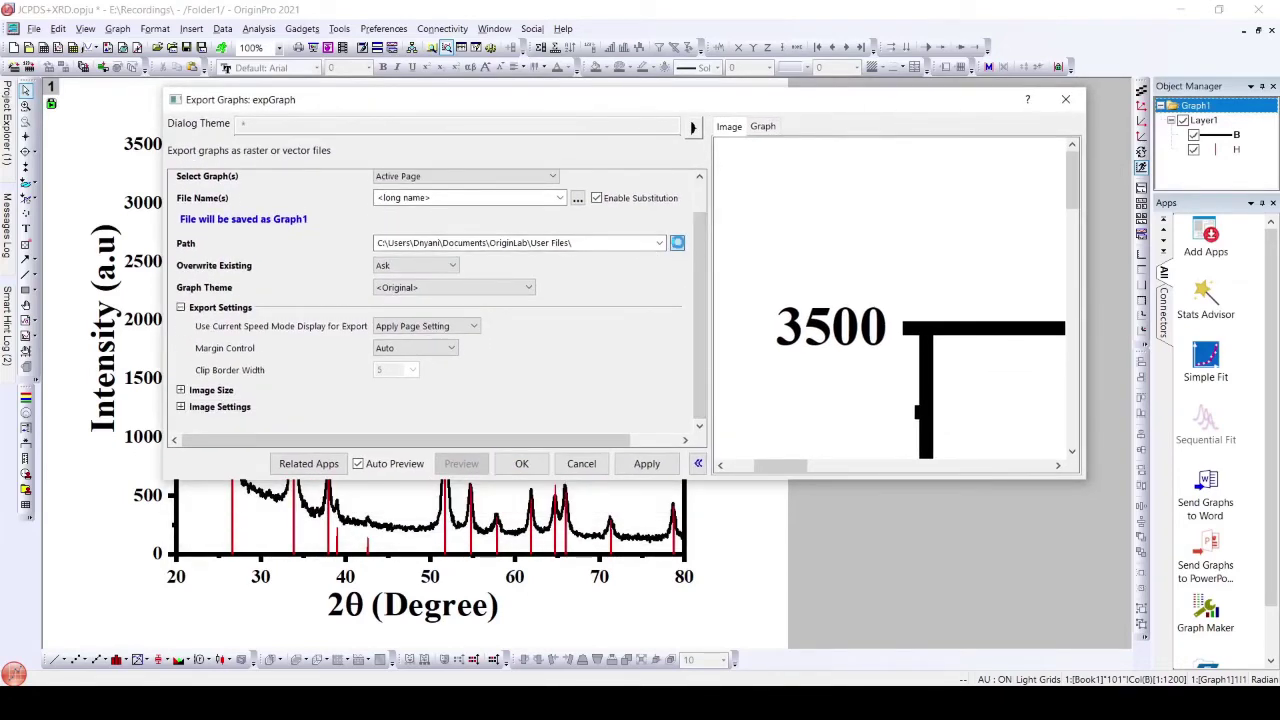
click(677, 244)
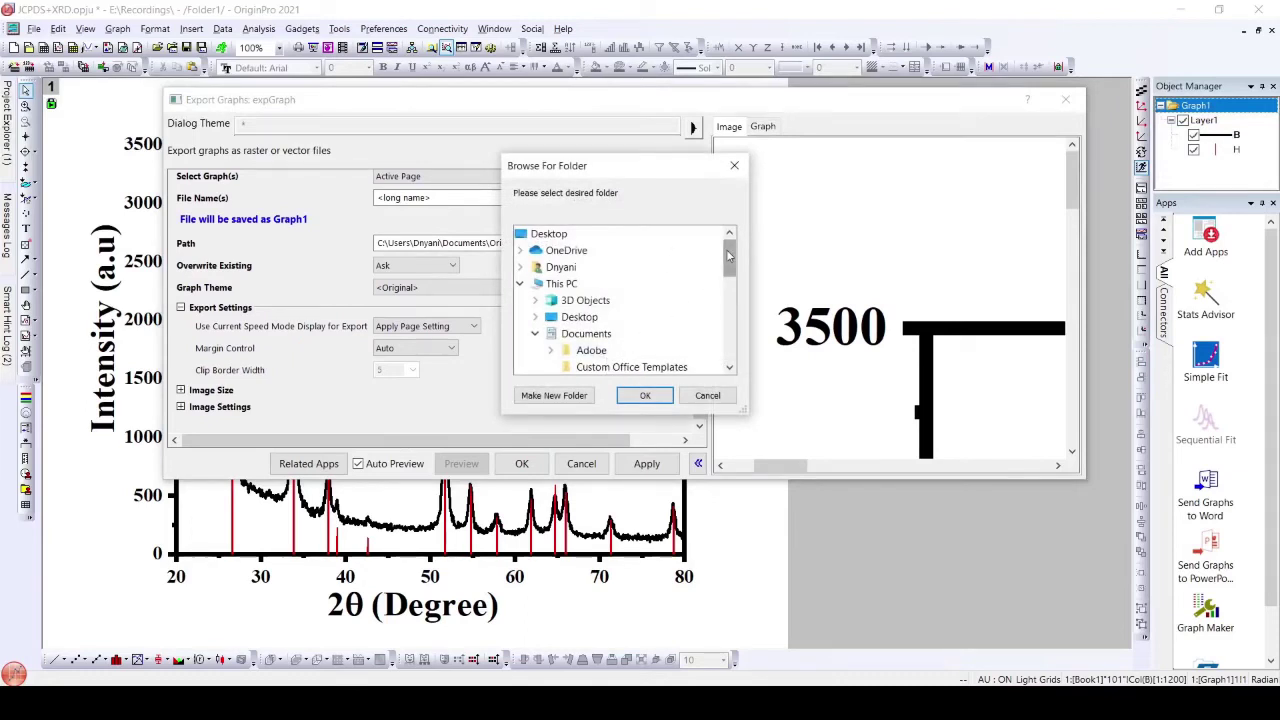
drag(729, 258, 740, 323)
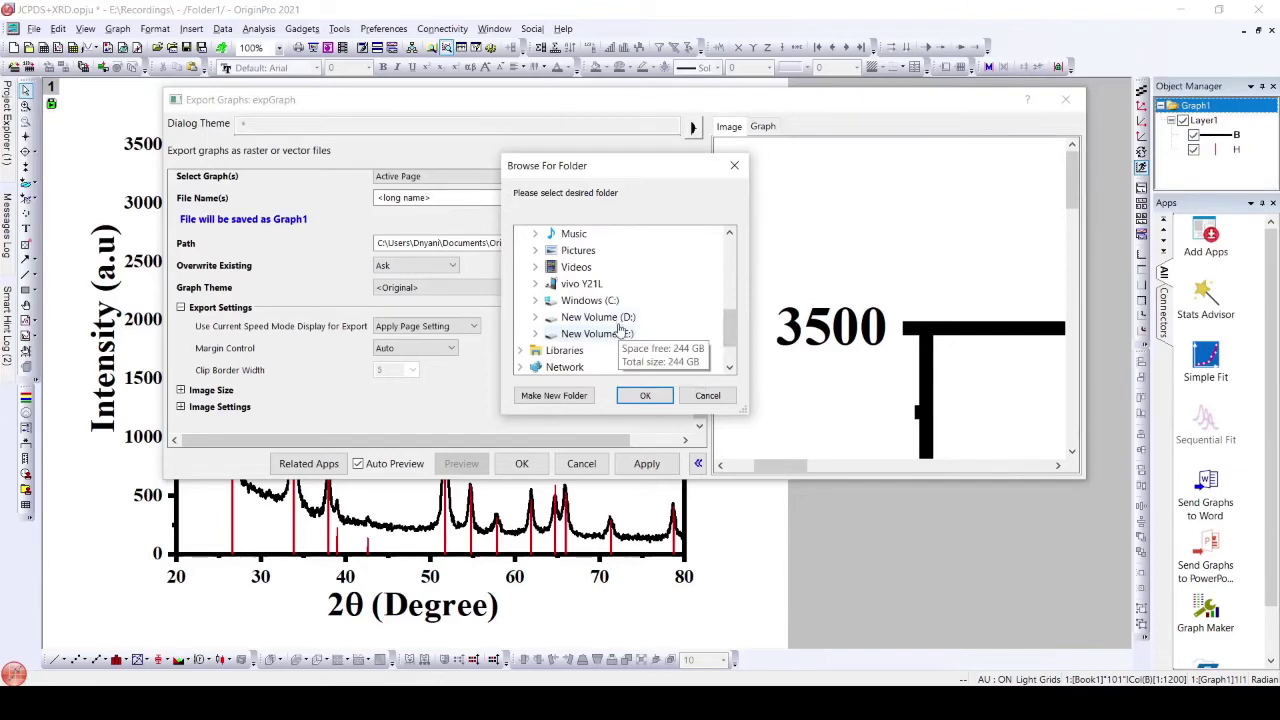
double_click(597, 333)
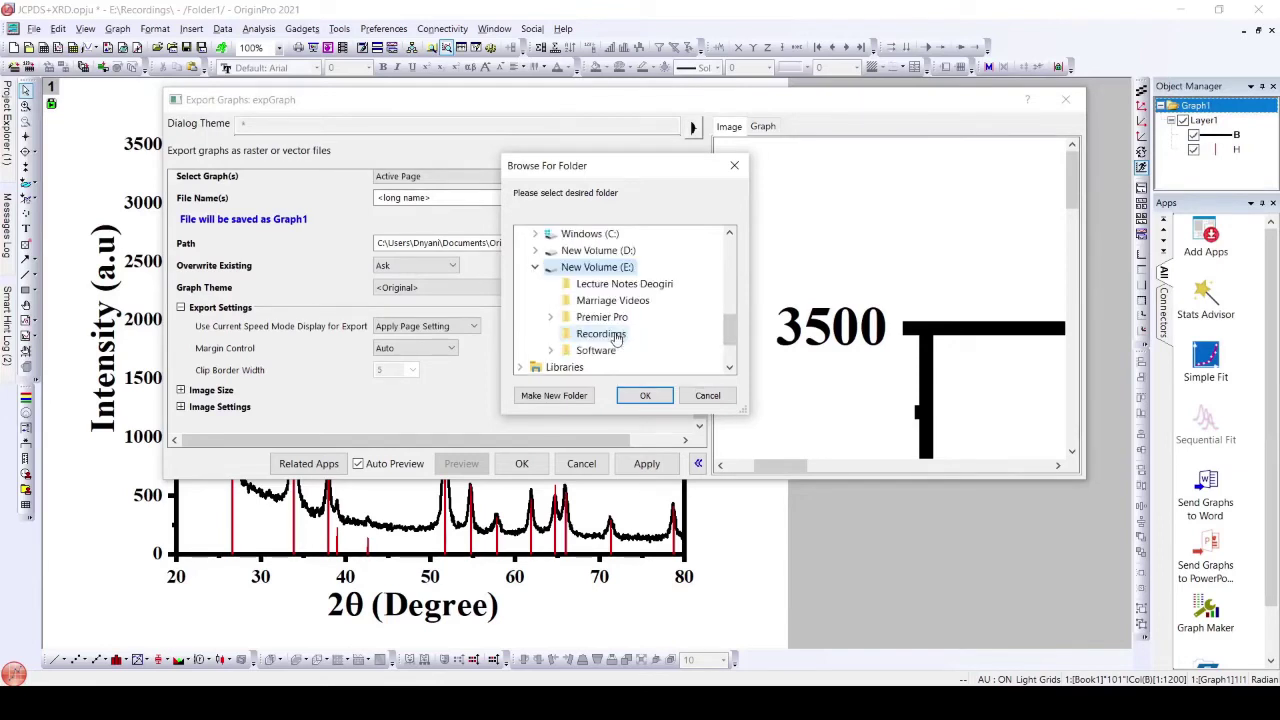
drag(731, 331, 732, 348)
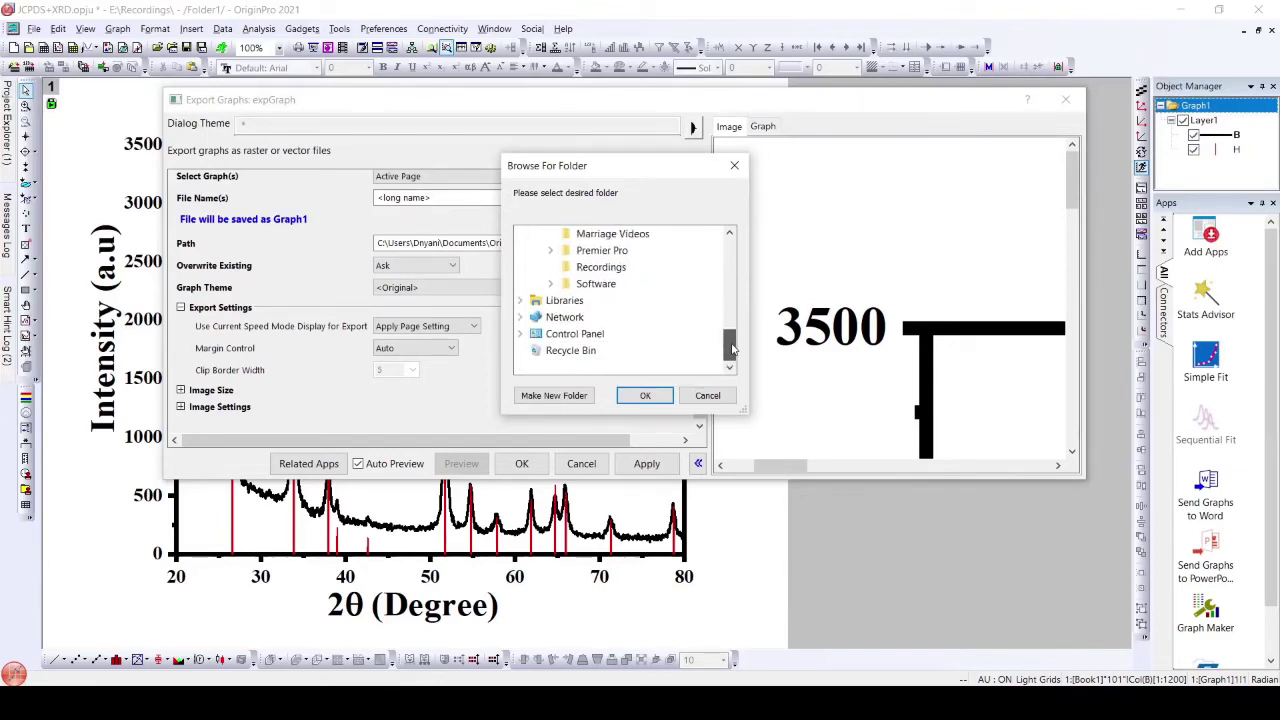
click(603, 268)
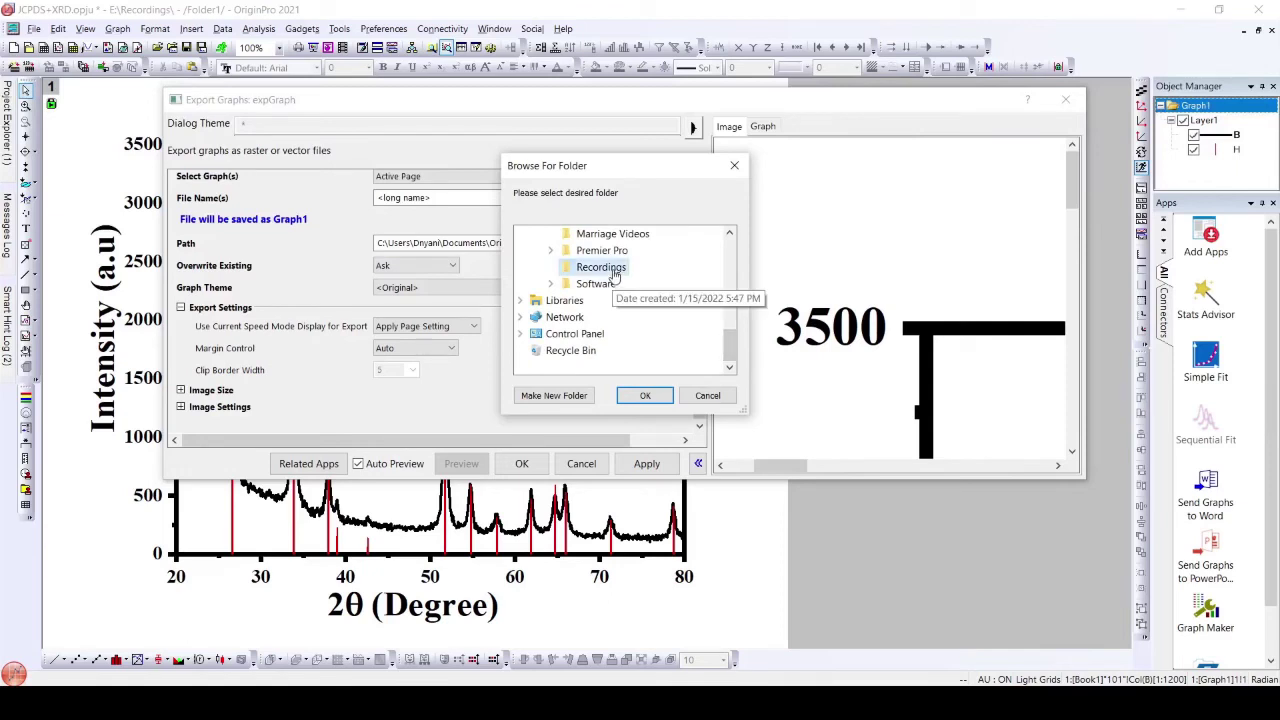
click(646, 397)
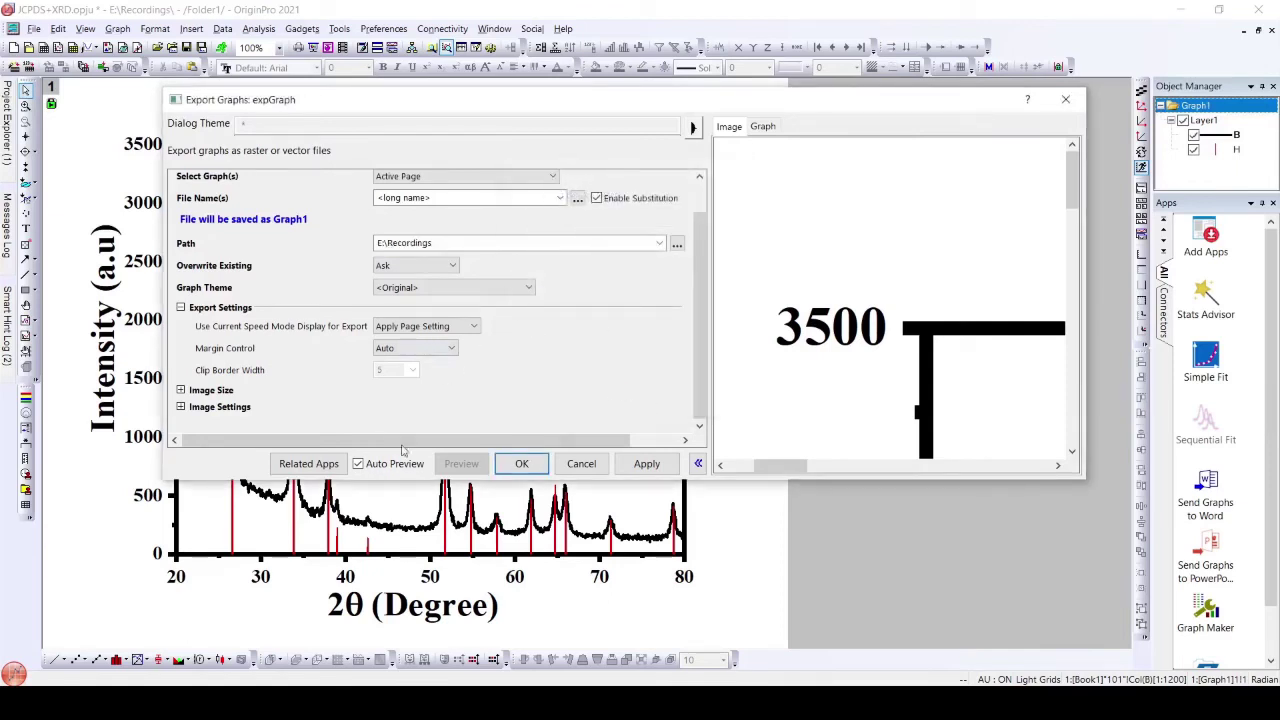
Set a custom export image width of 8 inches under Image Size
click(465, 327)
click(181, 390)
scroll(377, 380, down, 1)
scroll(517, 345, down, 1)
scroll(452, 368, down, 2)
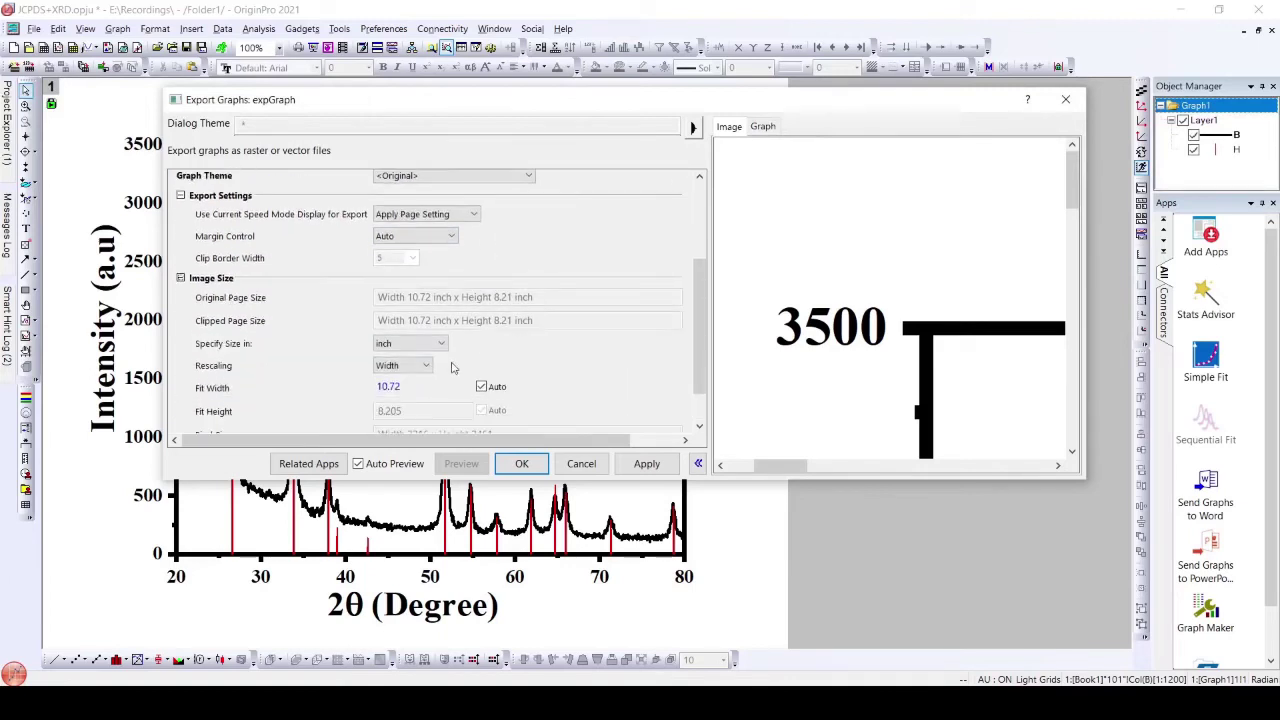
scroll(470, 365, down, 1)
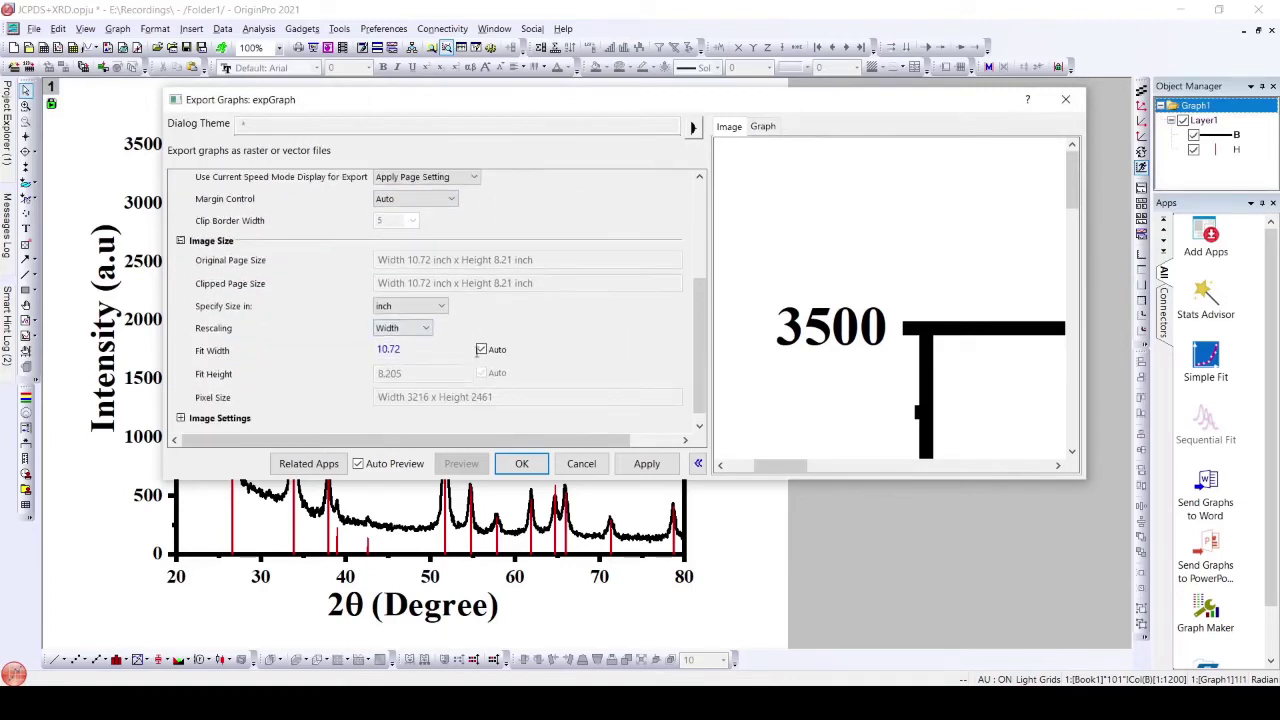
click(482, 350)
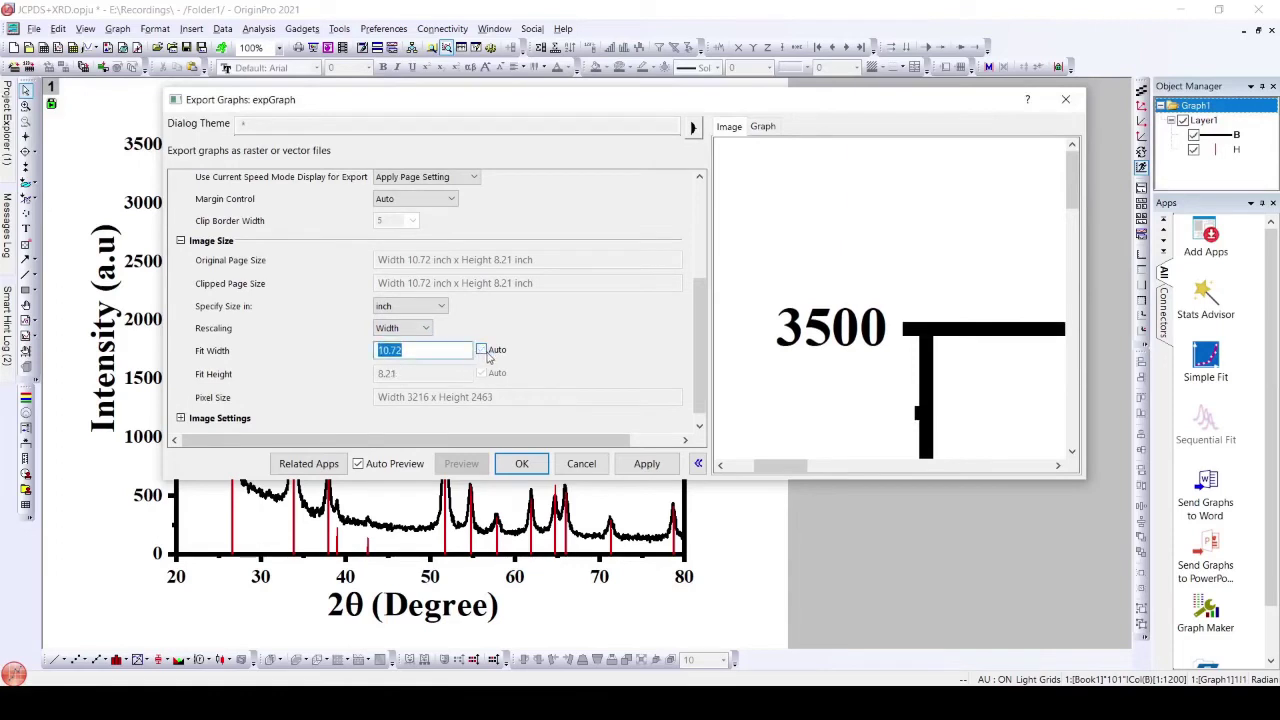
text(8)
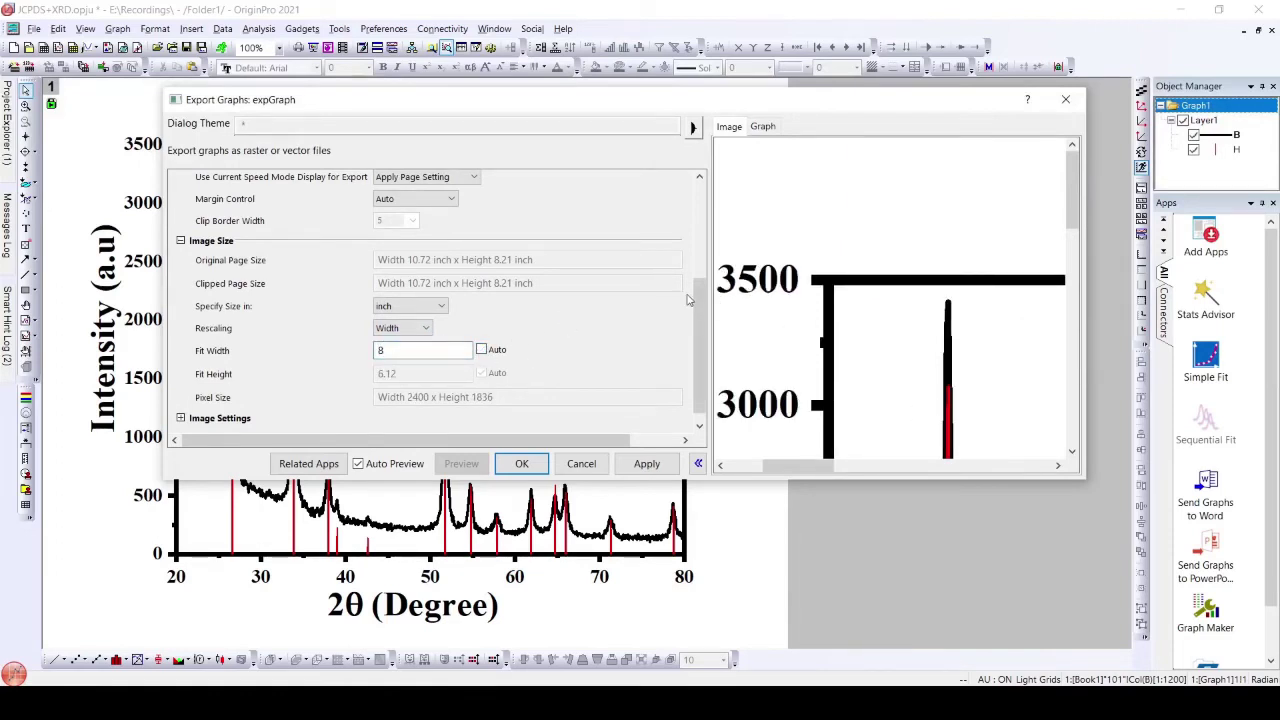
Set the TIF Options DPI Resolution to 600, giving 4800 x 3672 pixels
scroll(696, 300, down, 1)
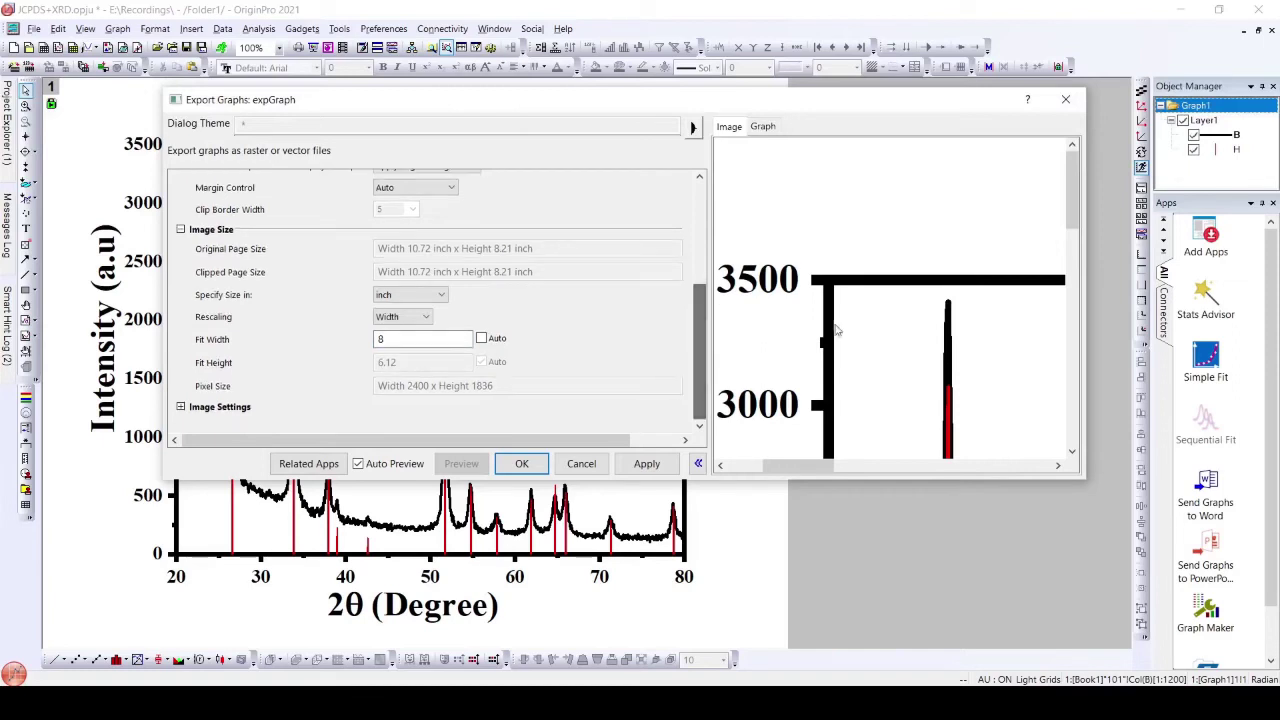
click(181, 407)
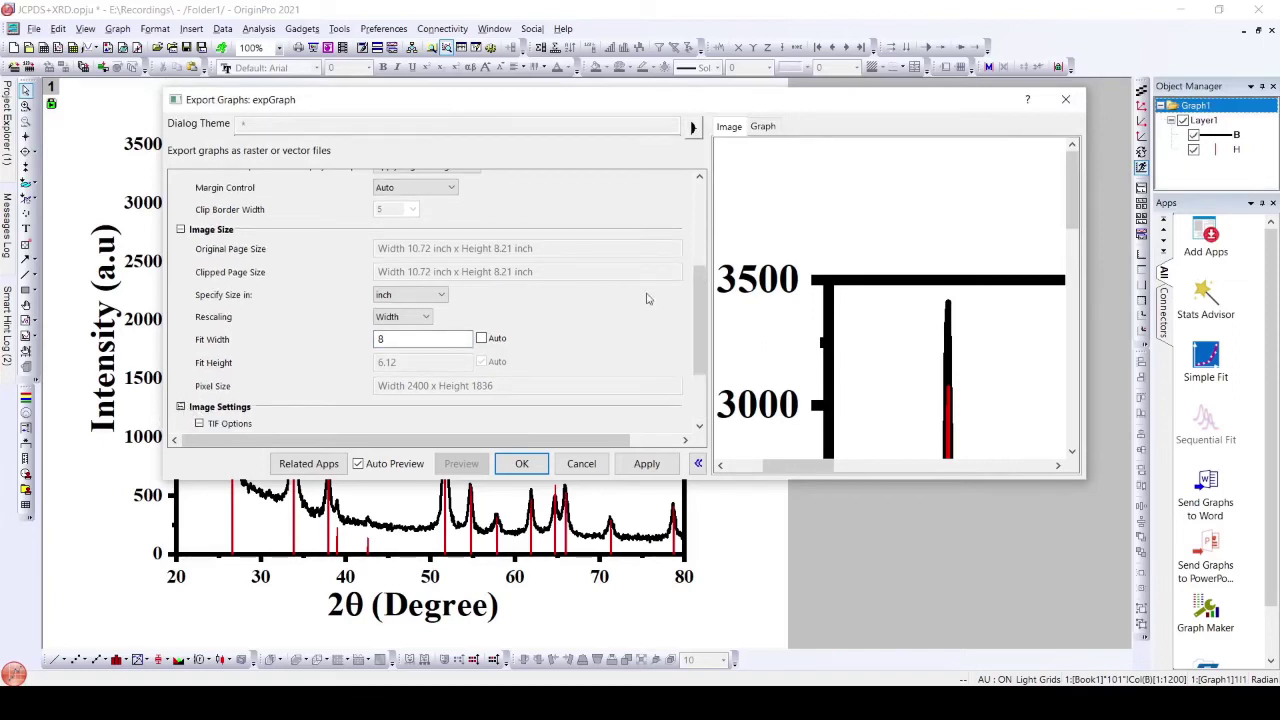
drag(700, 305, 703, 350)
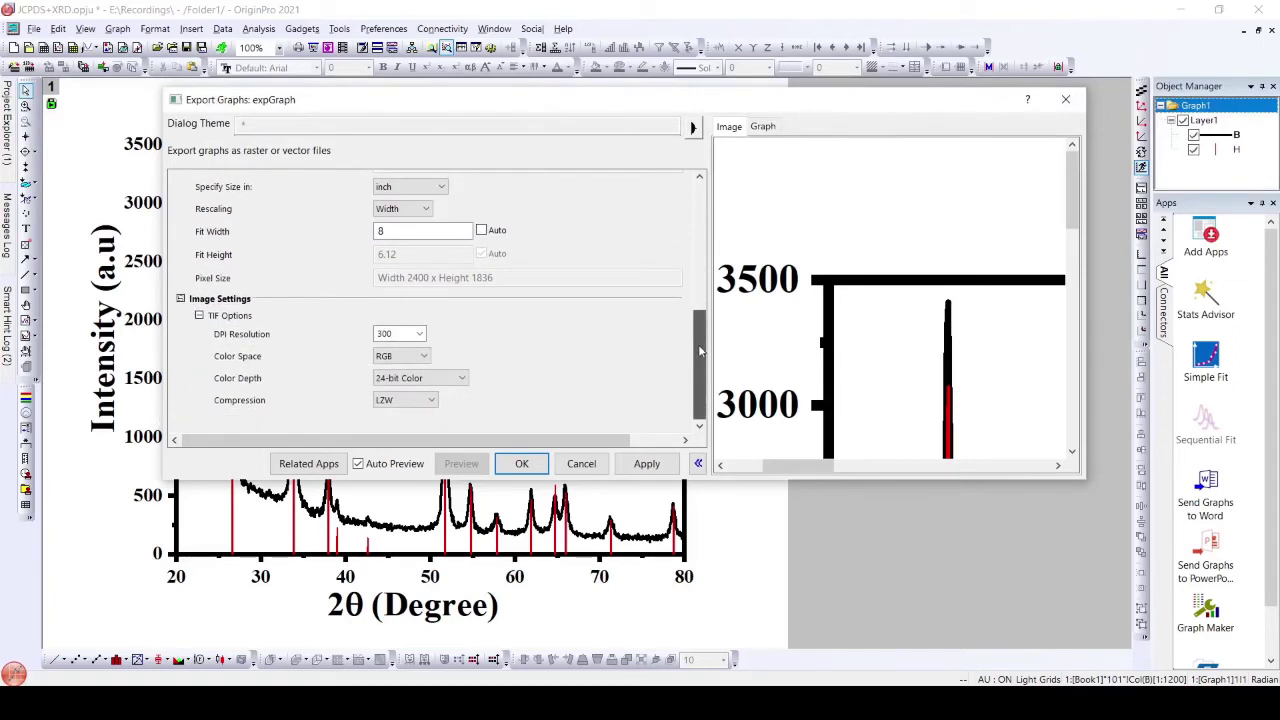
click(421, 334)
click(400, 405)
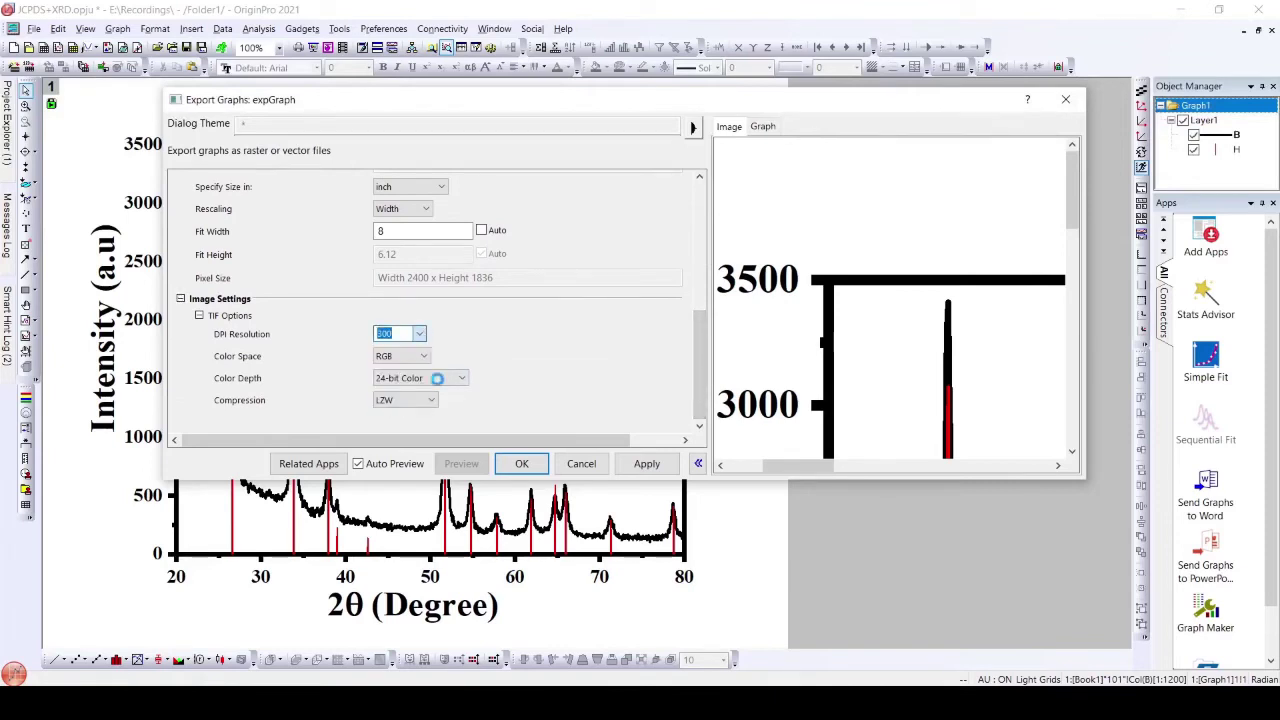
text(600)
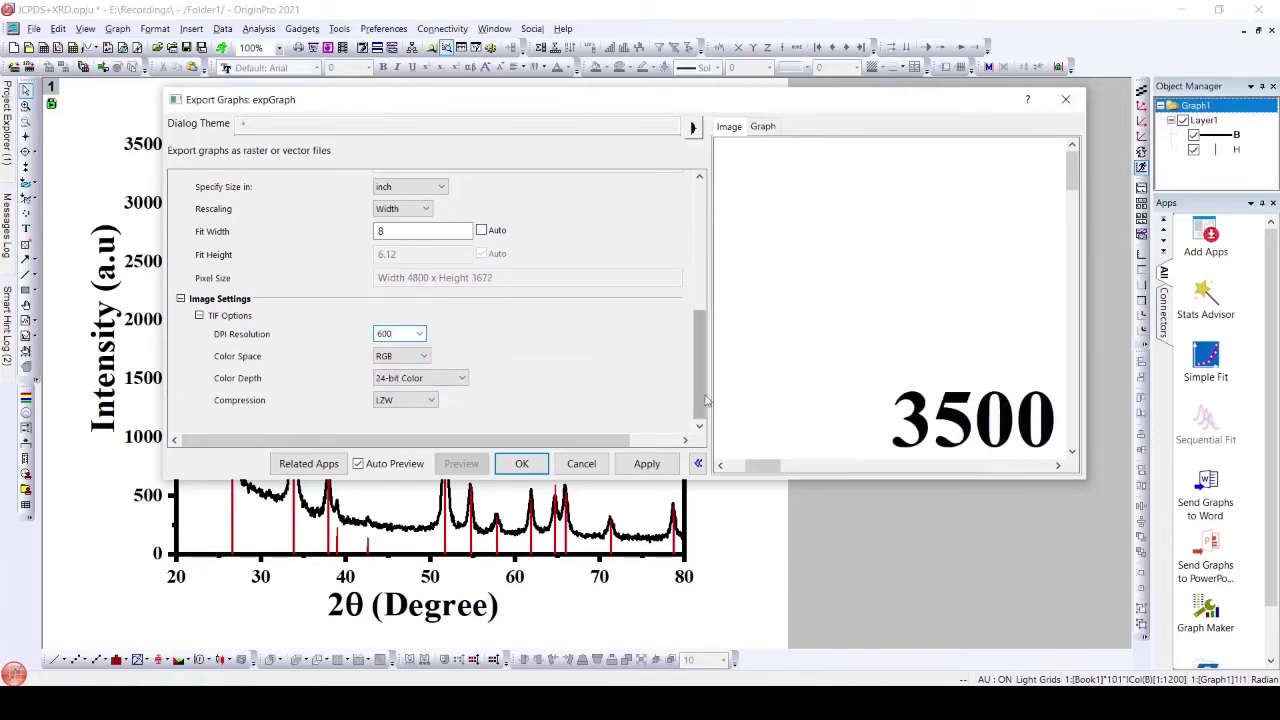
drag(699, 390, 704, 262)
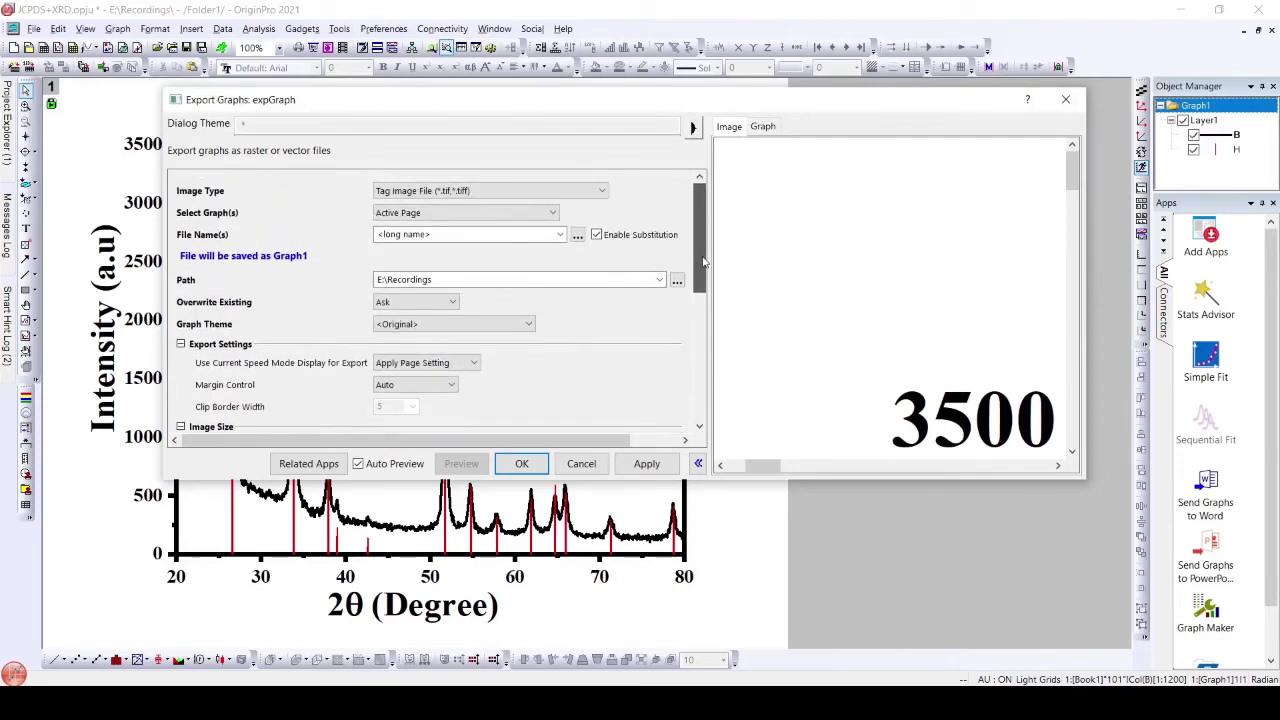
Review the Speed Mode and Margin Control choices, leaving both on Auto
click(475, 364)
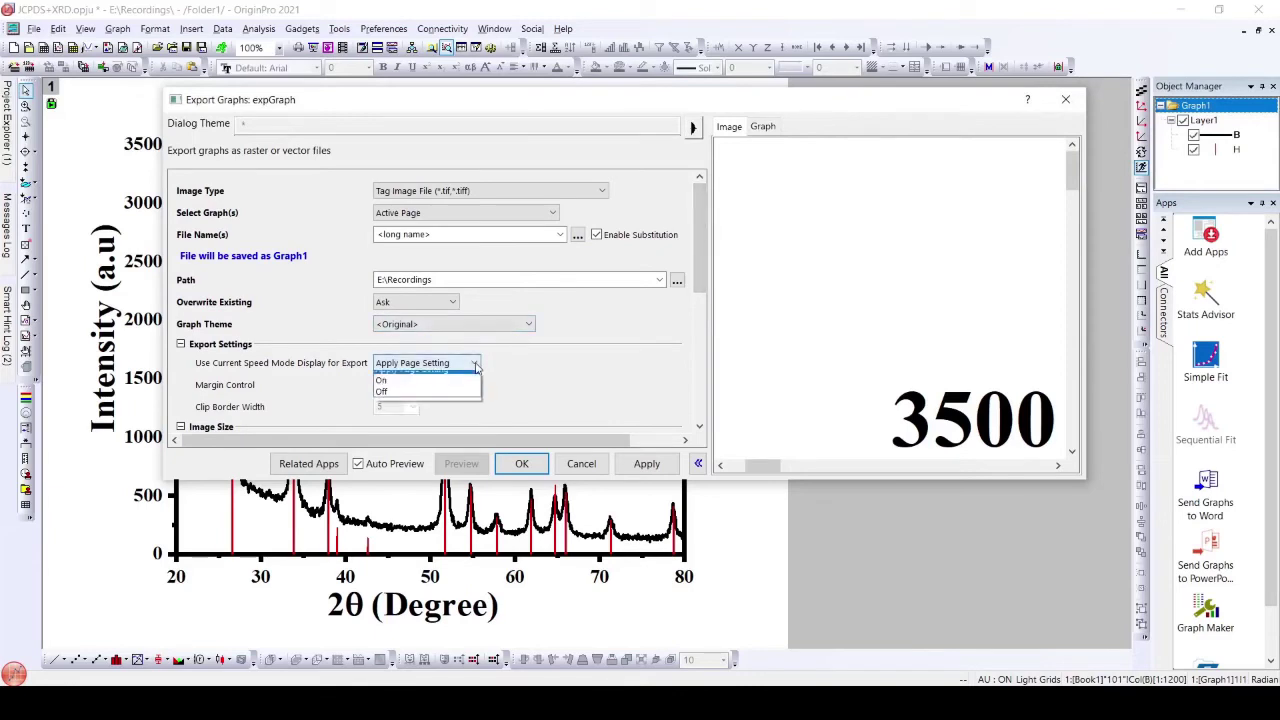
click(475, 364)
click(475, 364)
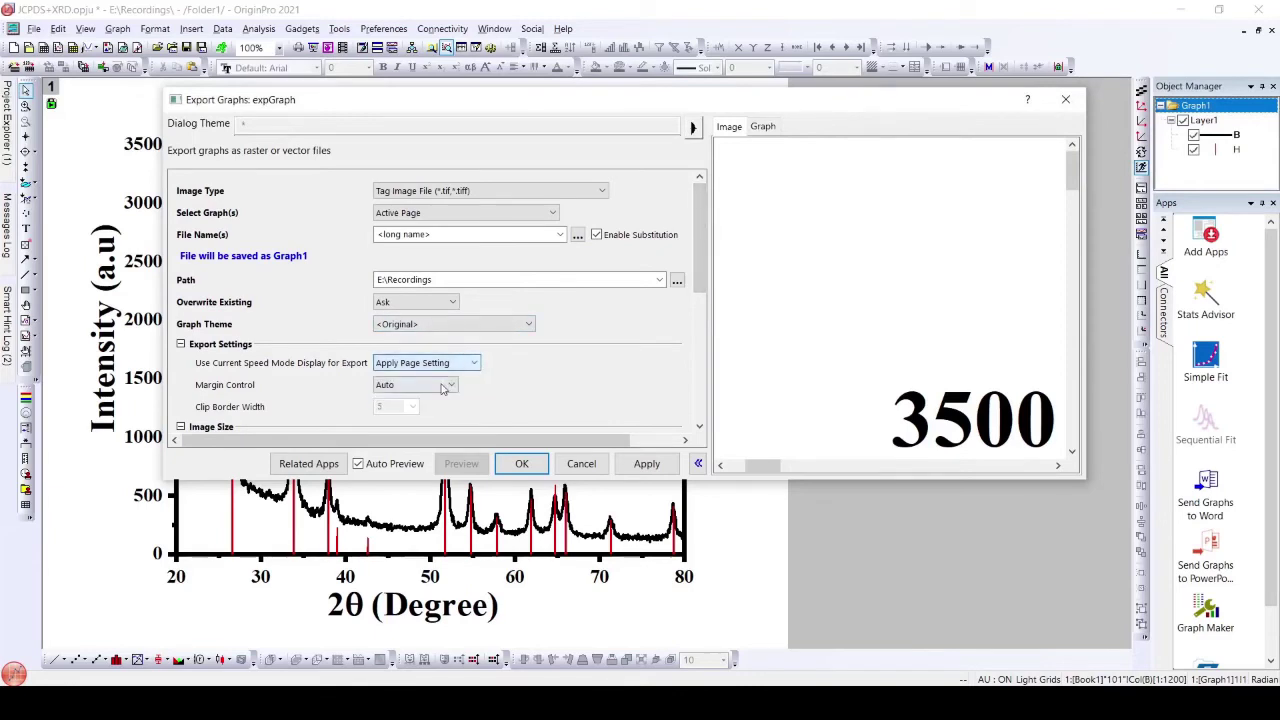
click(443, 386)
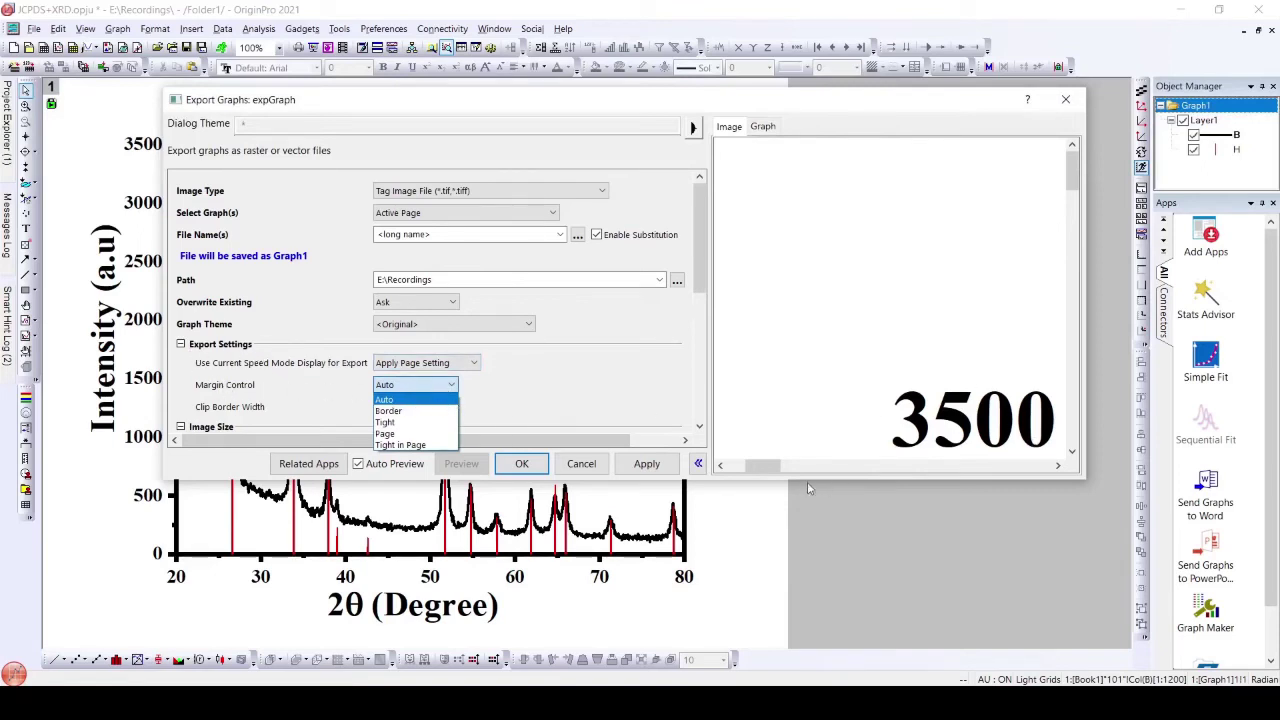
click(760, 472)
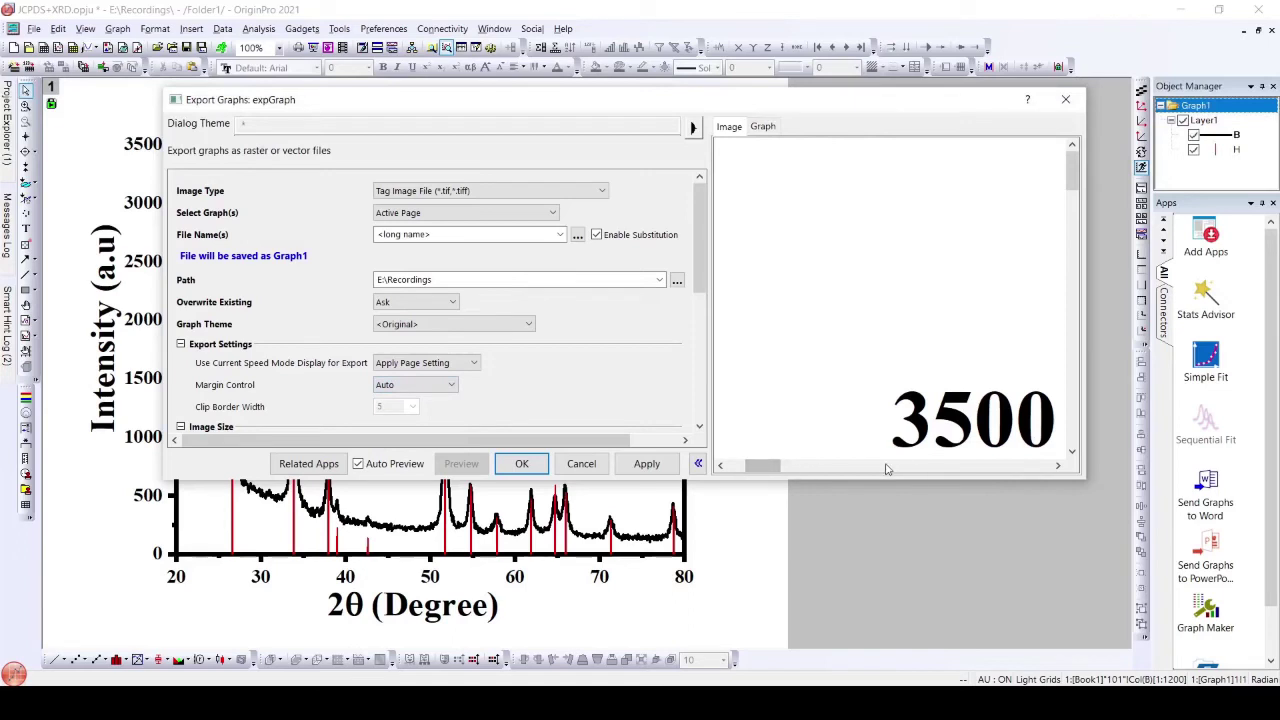
mouse_move(778, 468)
mouse_down()
mouse_move(718, 650)
mouse_move(767, 637)
mouse_up()
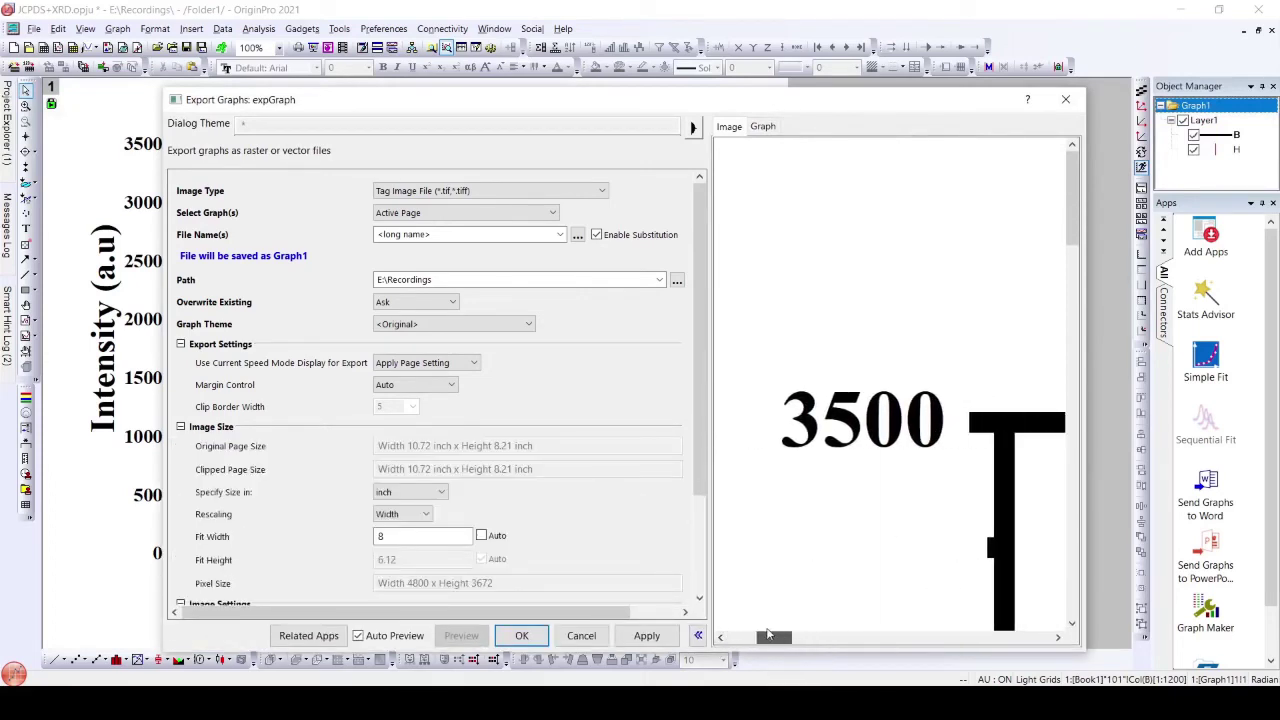
Show the whole SnO2 graph on the preview's Graph tab
click(761, 132)
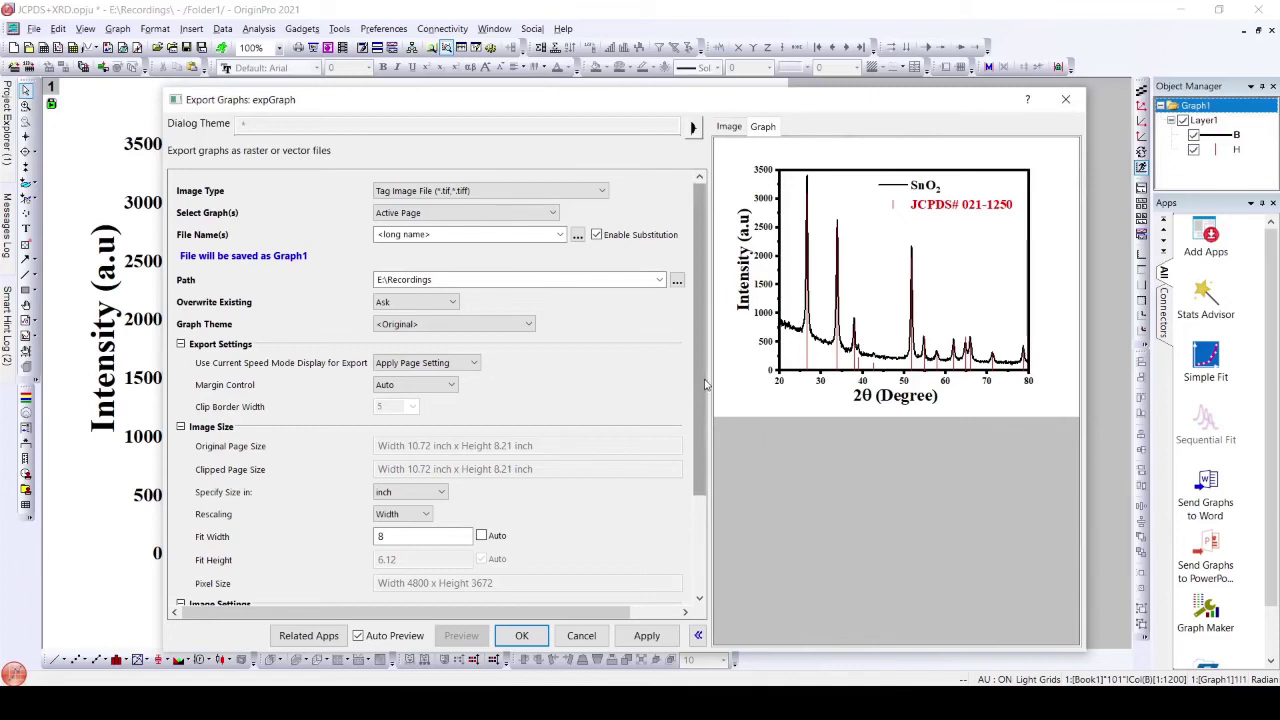
scroll(705, 437, down, 2)
mouse_move(705, 437)
mouse_down()
mouse_move(700, 452)
mouse_move(689, 418)
mouse_up()
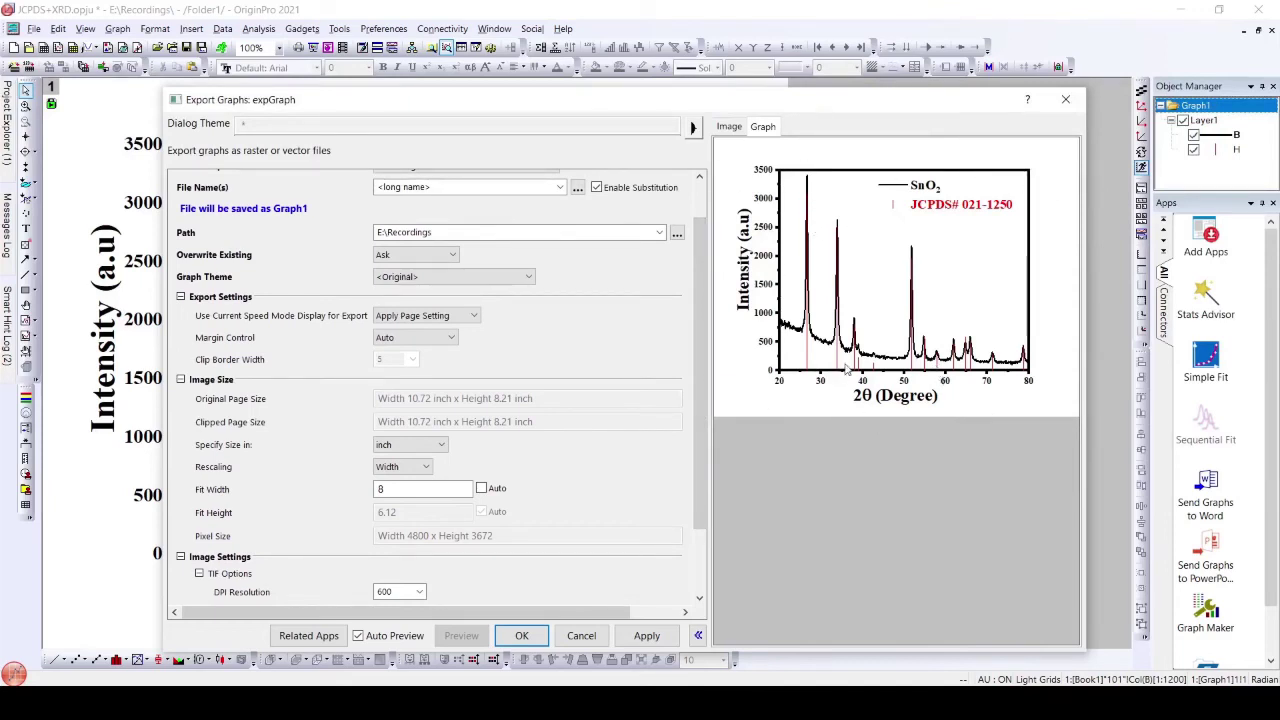
Switch Margin Control to Tight, check the Image preview, and export Graph1.tif
click(446, 339)
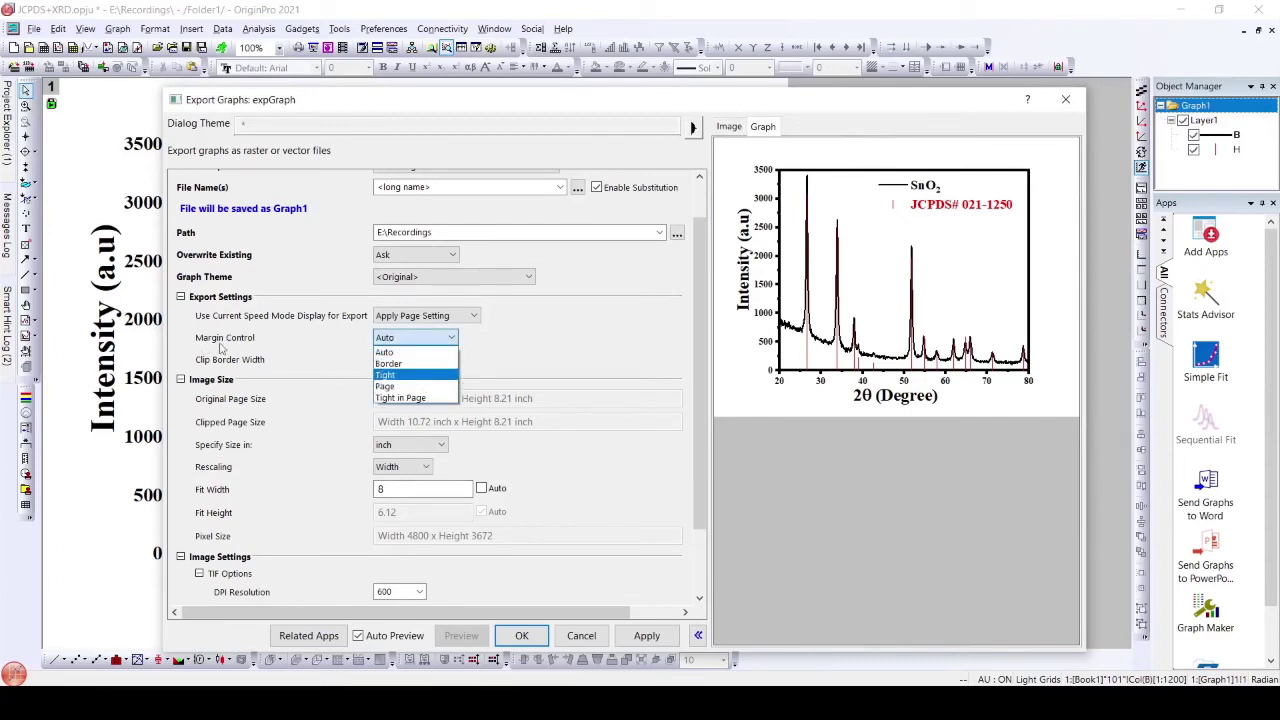
click(394, 376)
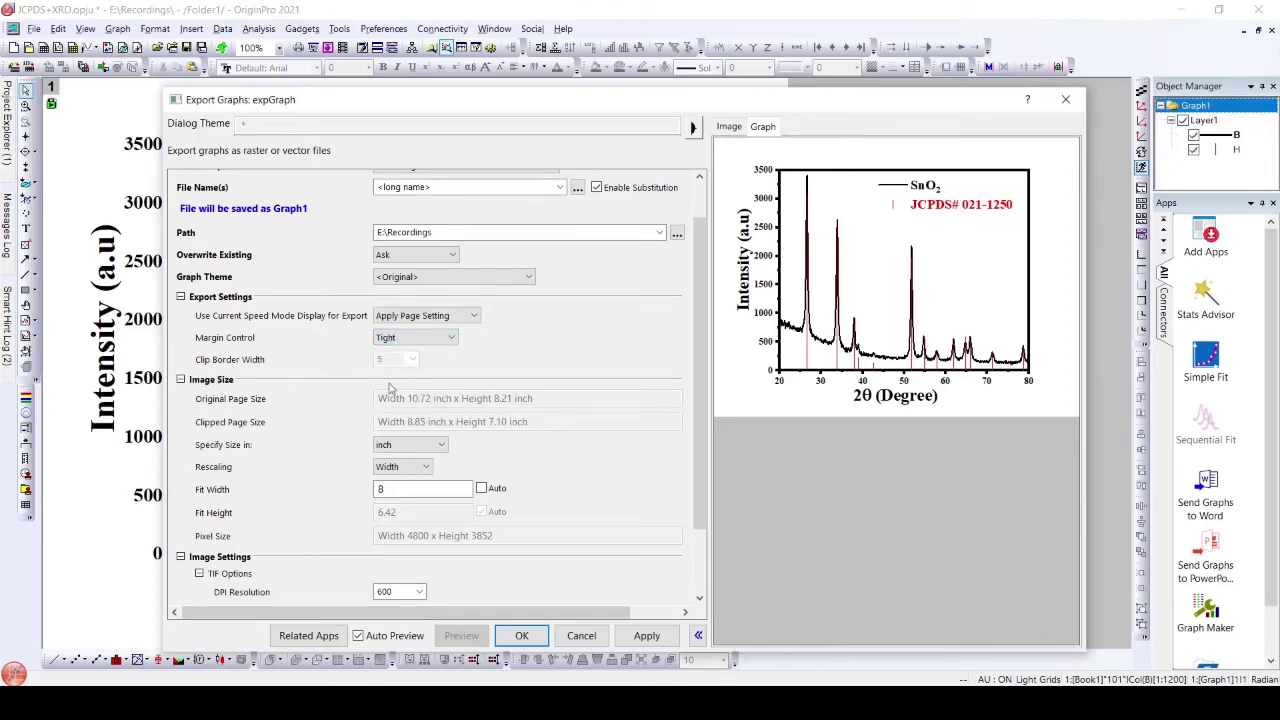
click(727, 127)
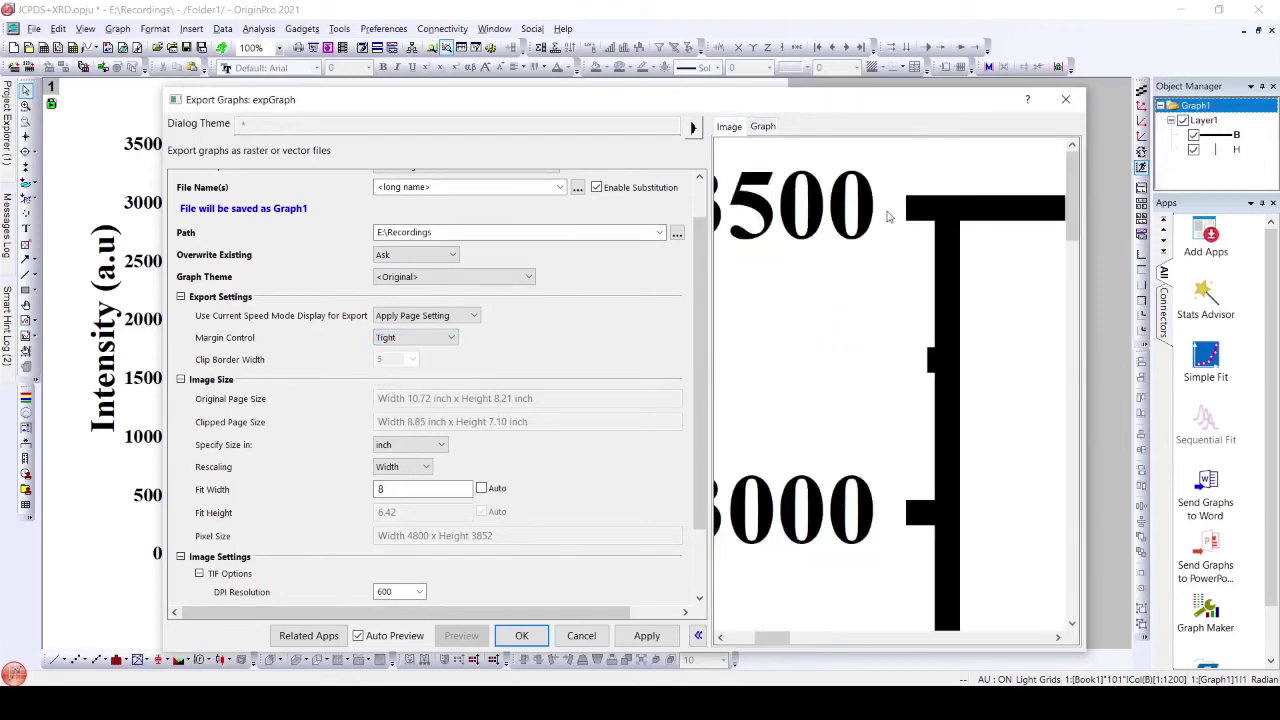
drag(780, 641, 1054, 575)
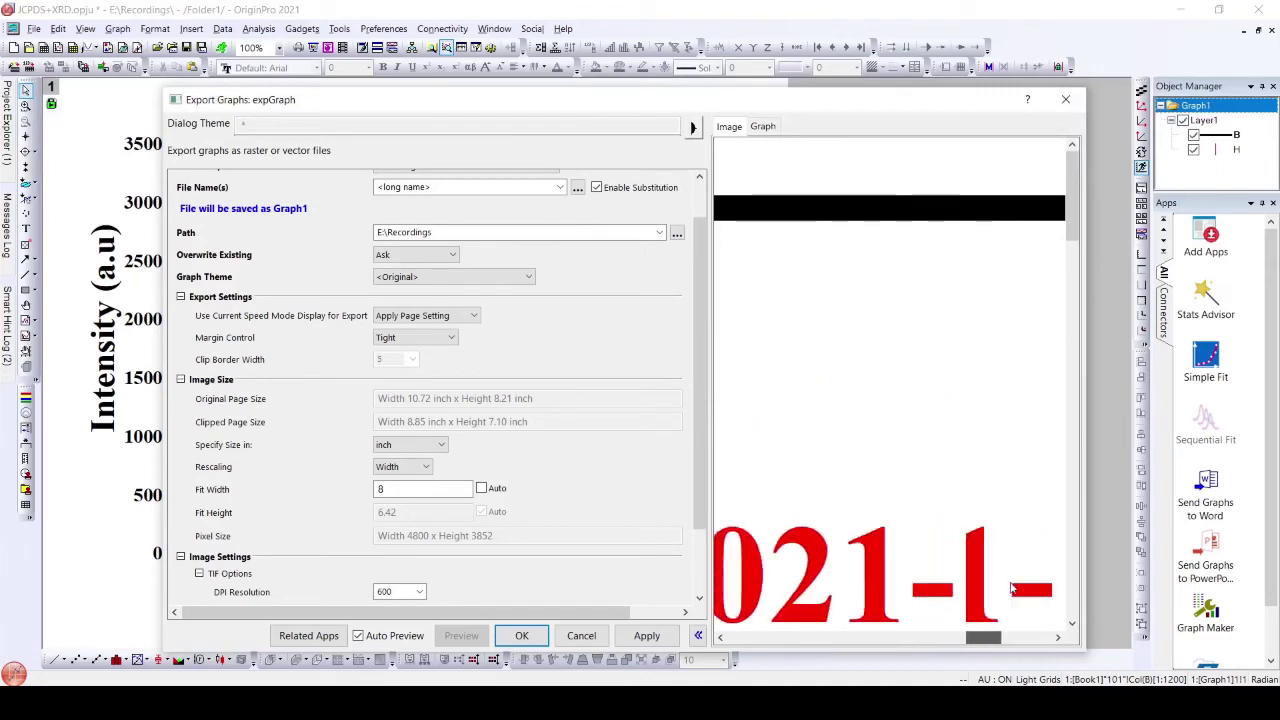
mouse_move(1072, 195)
mouse_down()
mouse_move(1112, 670)
mouse_move(1090, 650)
mouse_move(736, 663)
mouse_up()
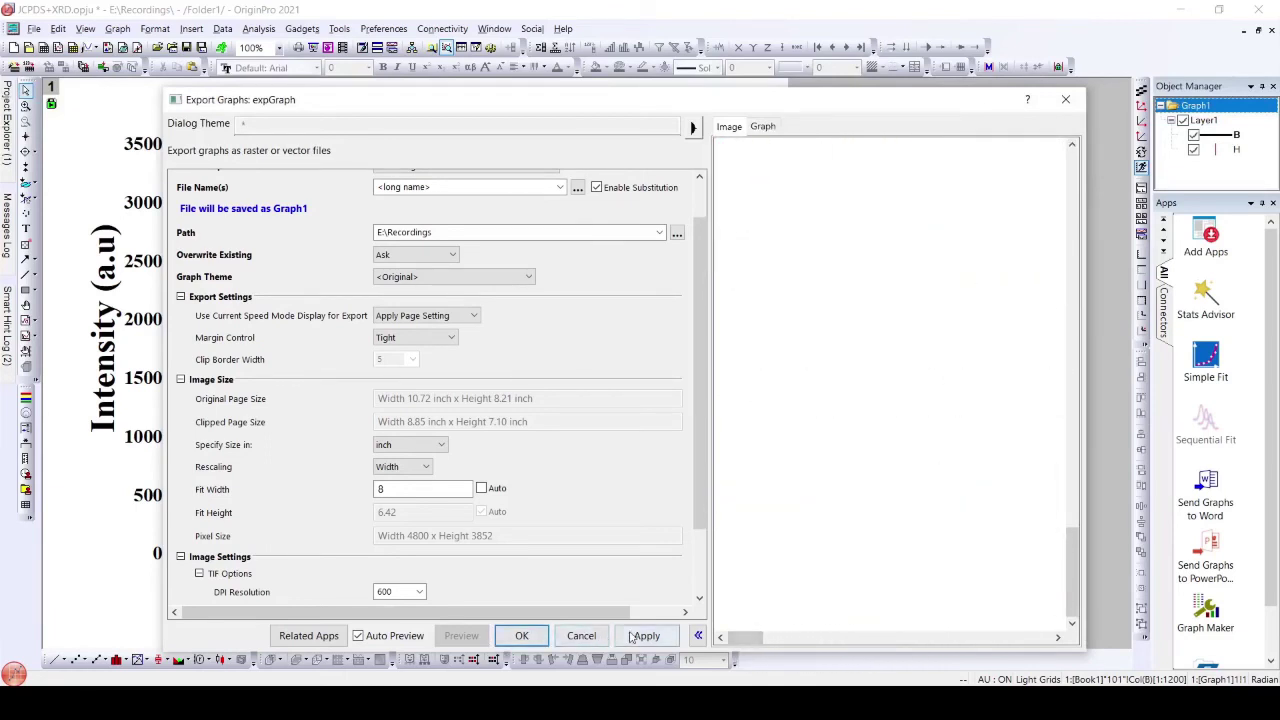
click(521, 636)
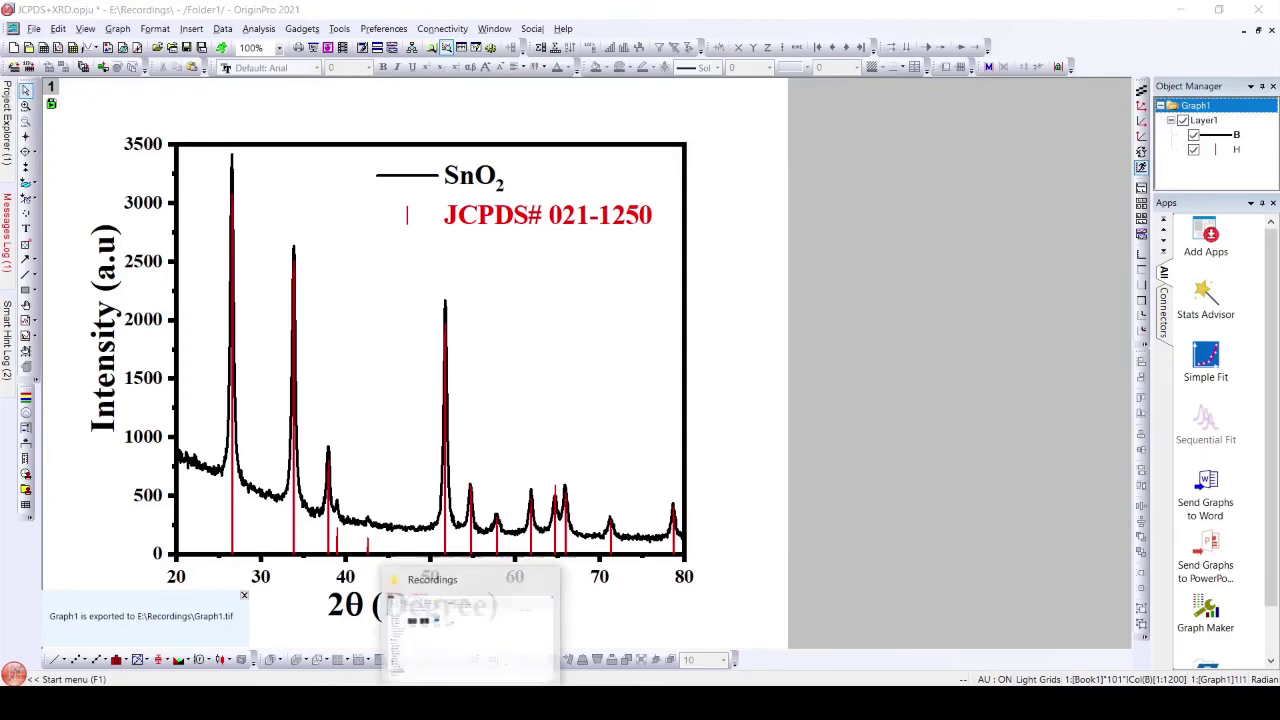
Open Graph1 from the Recordings folder with Microsoft Office 2010
click(490, 643)
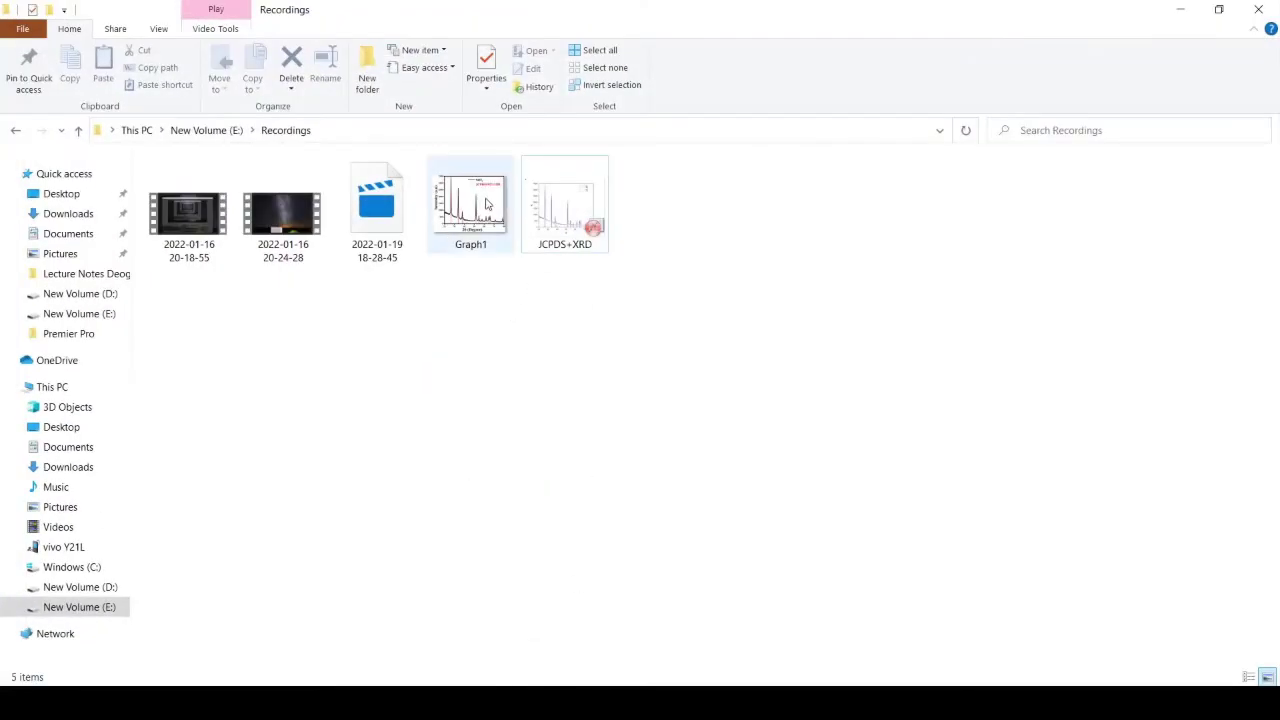
double_click(487, 204)
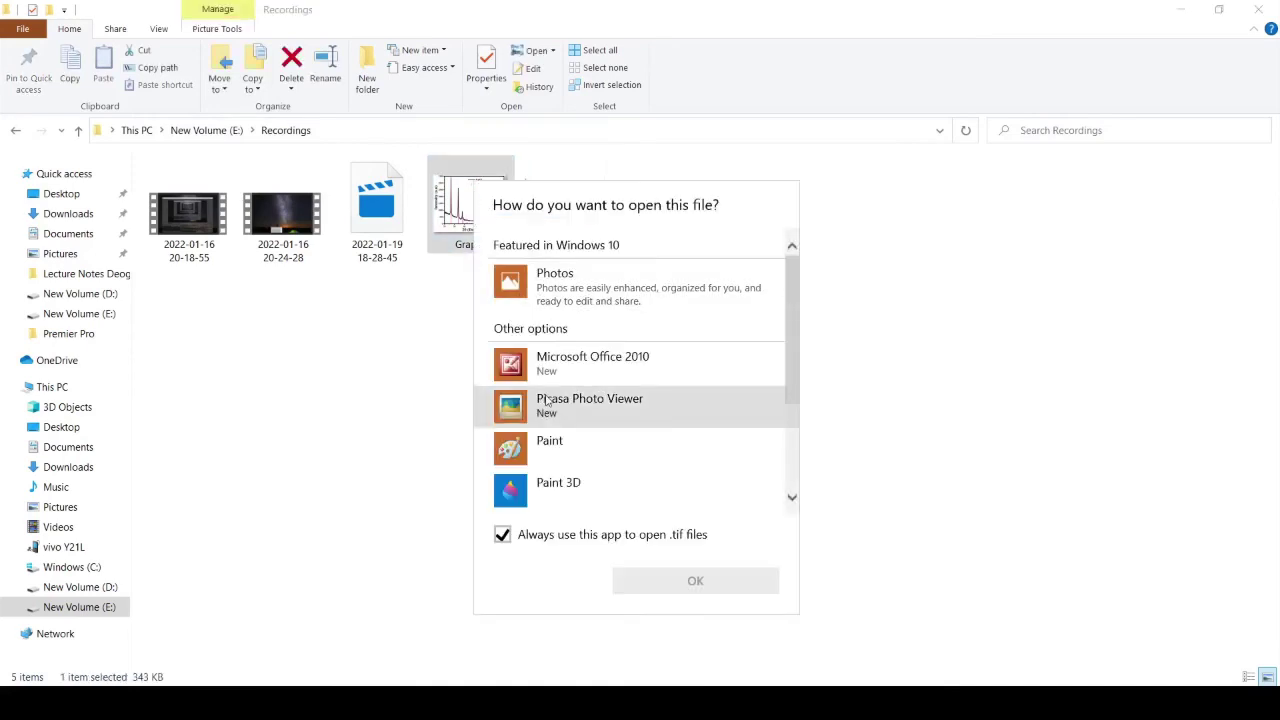
click(593, 372)
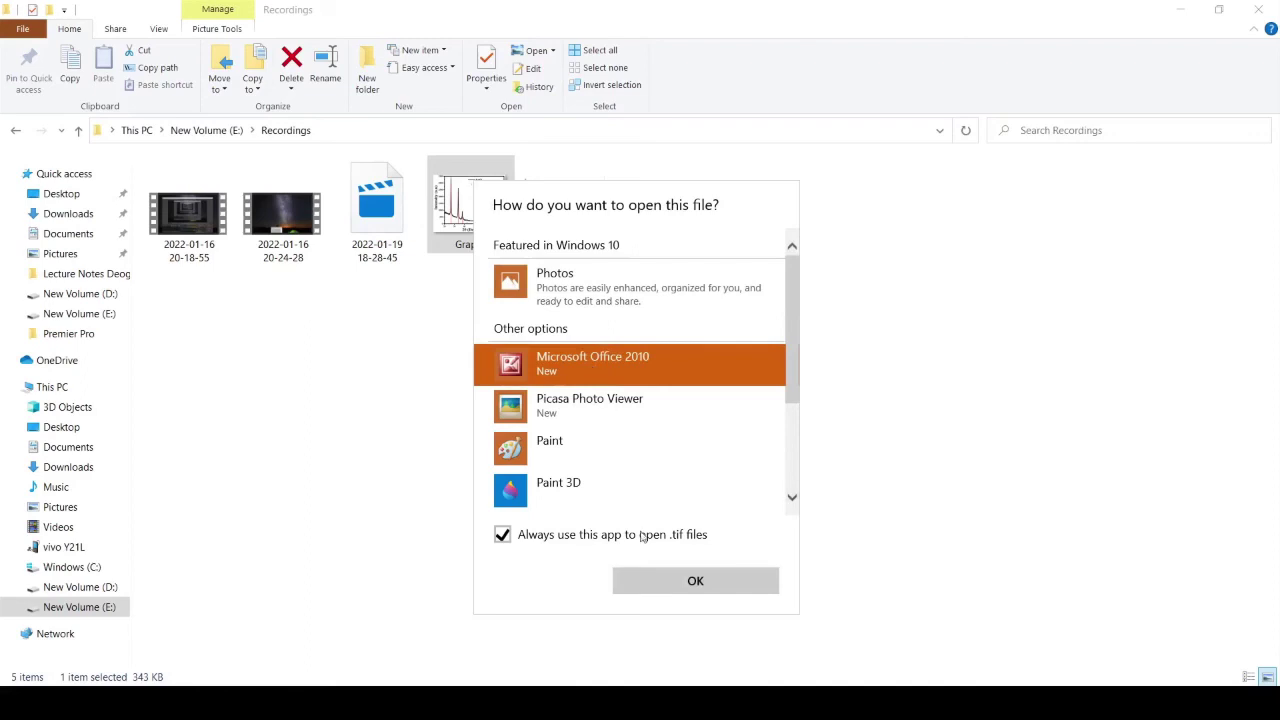
click(684, 584)
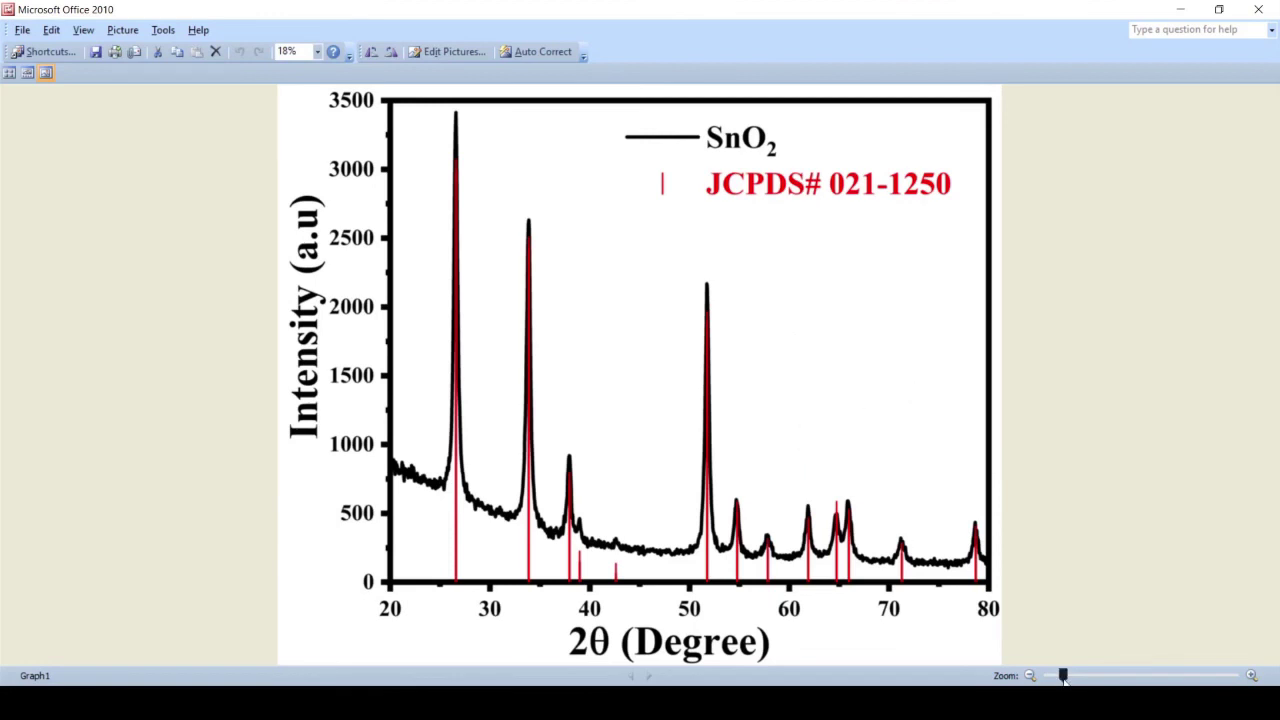
drag(1063, 676, 1145, 676)
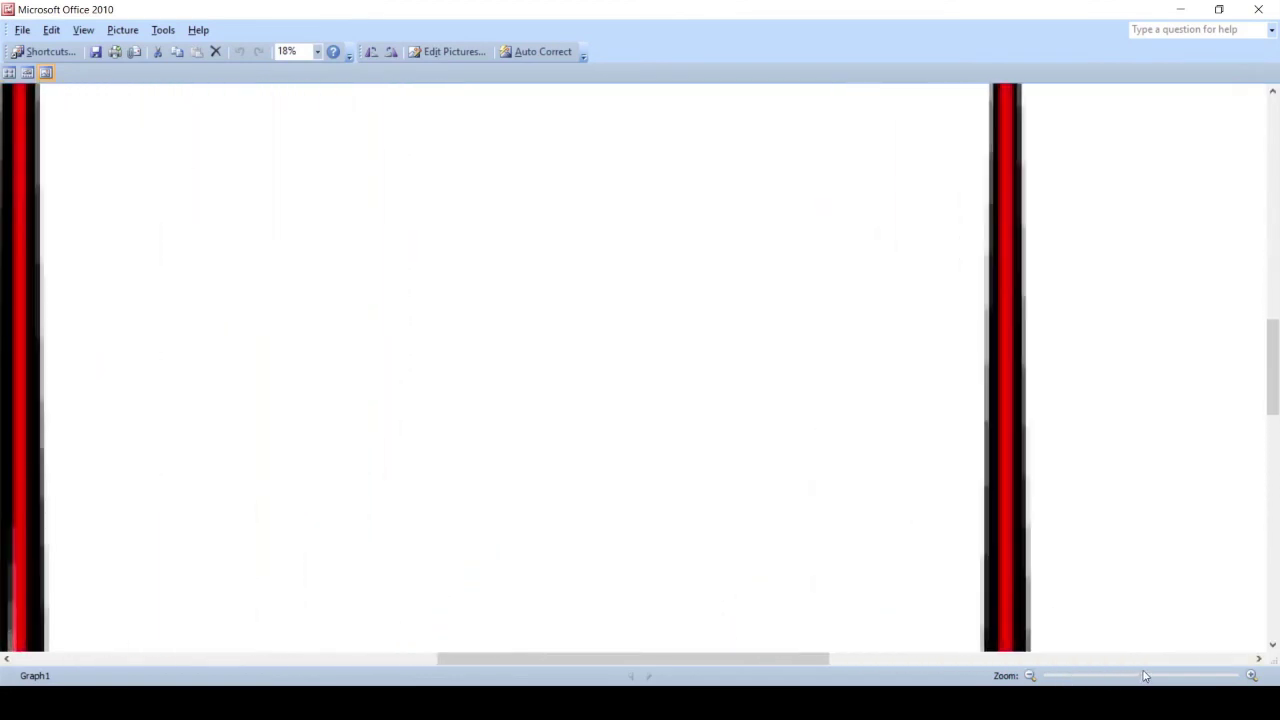
mouse_move(1268, 366)
mouse_down()
mouse_move(1268, 311)
mouse_move(1274, 516)
mouse_up()
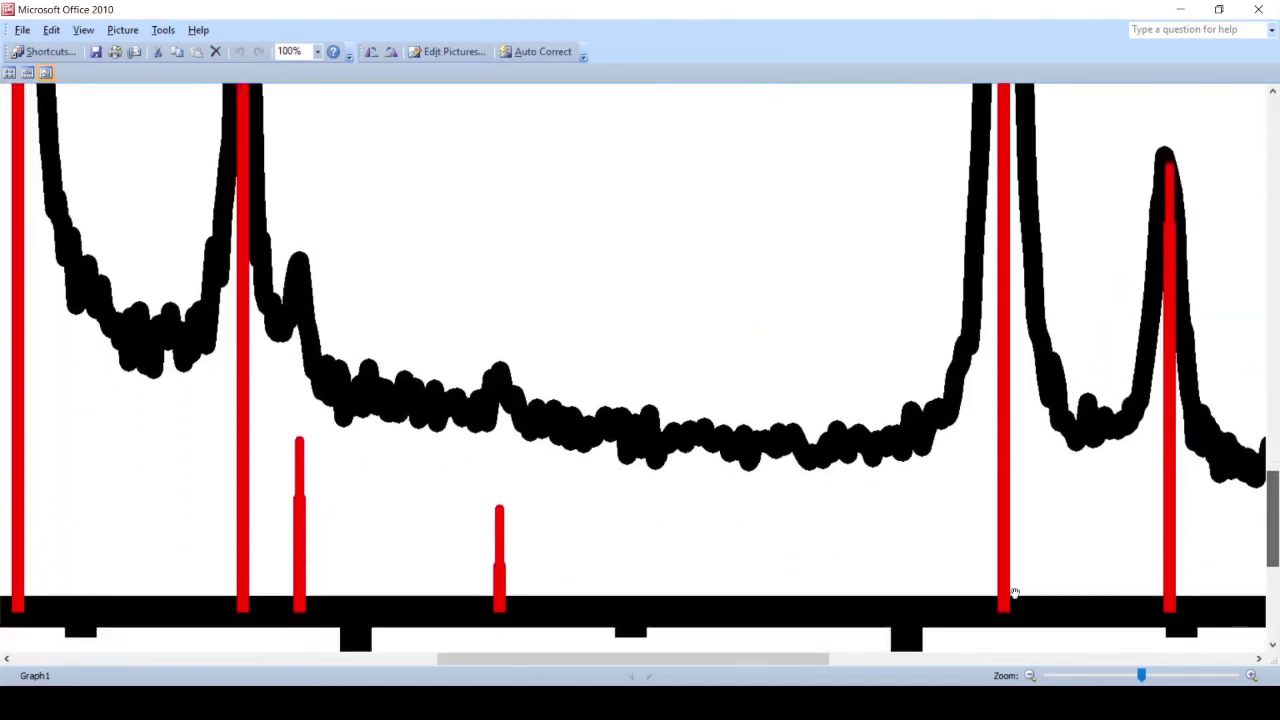
drag(646, 659, 279, 669)
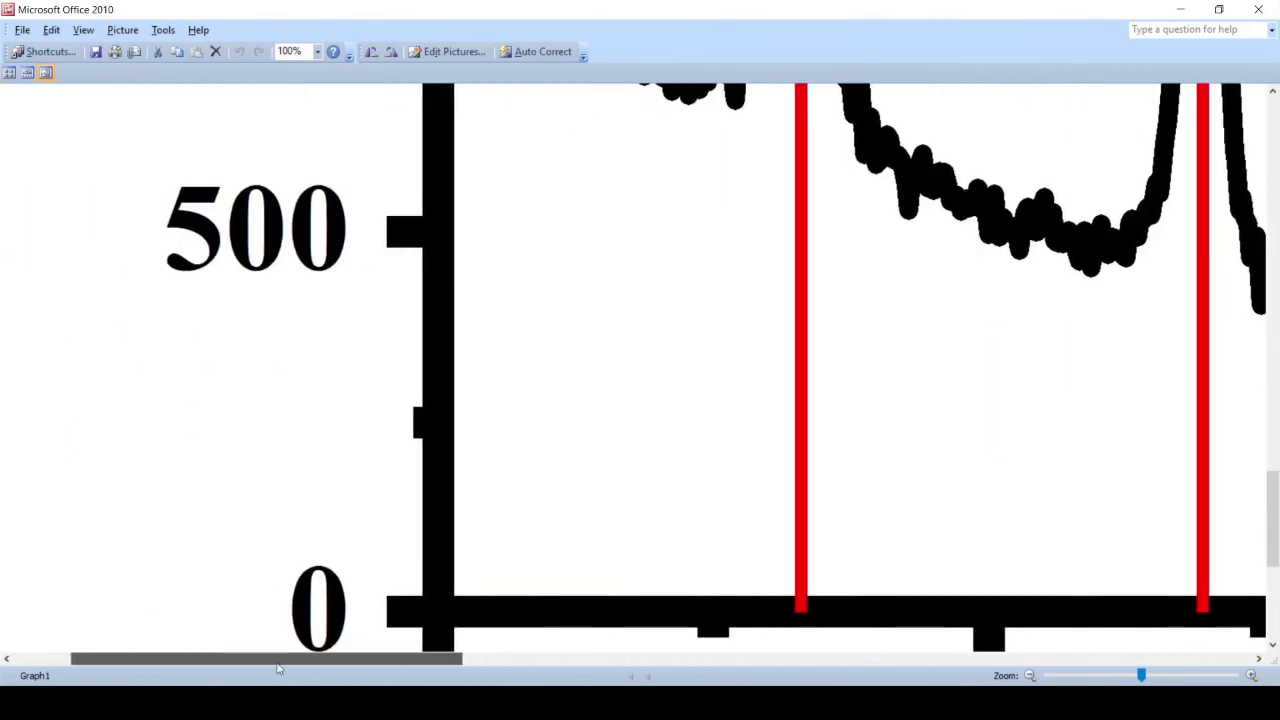
drag(1141, 676, 1047, 676)
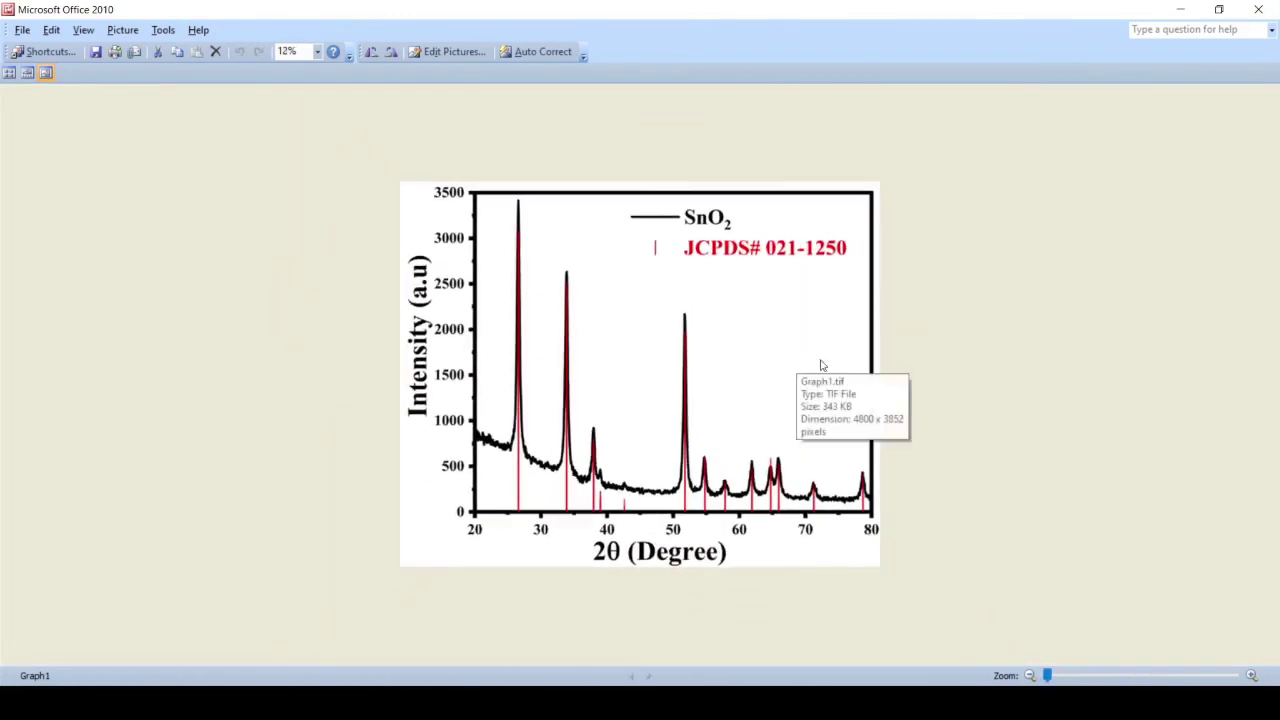